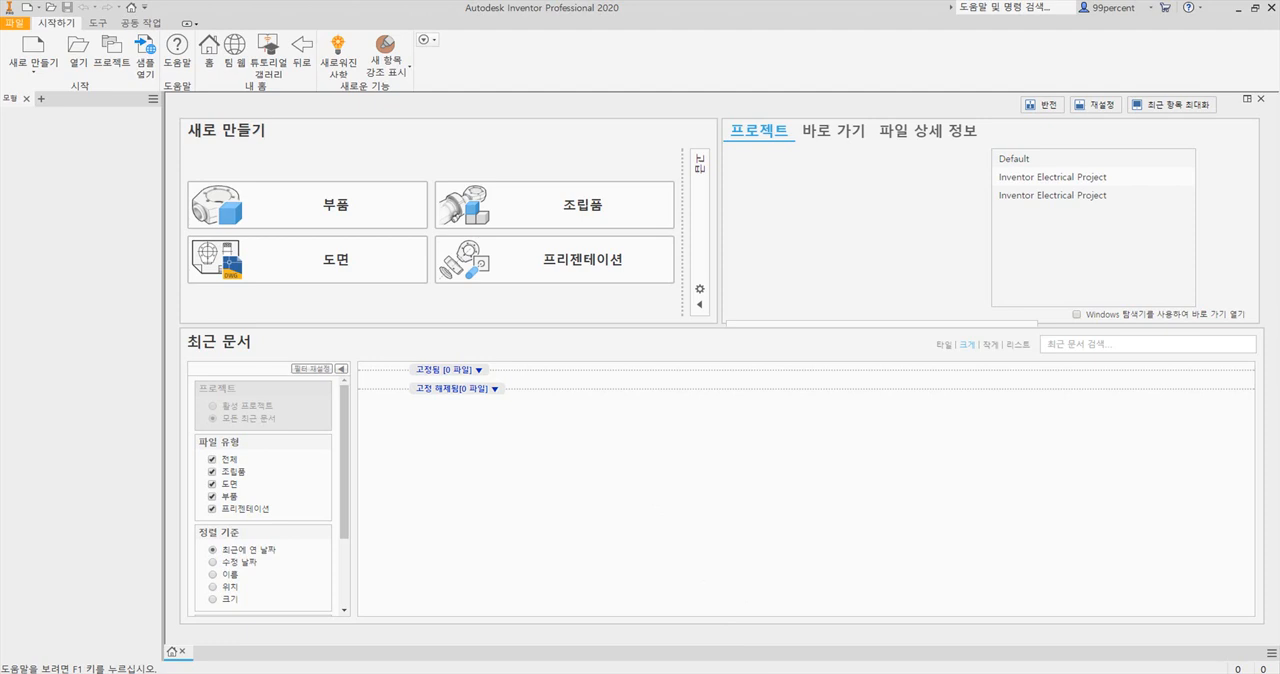
Switch to Adobe Acrobat, view the handwheel drawing 46, and close the 54-page drawing collection PDF.
key(alt+Tab)
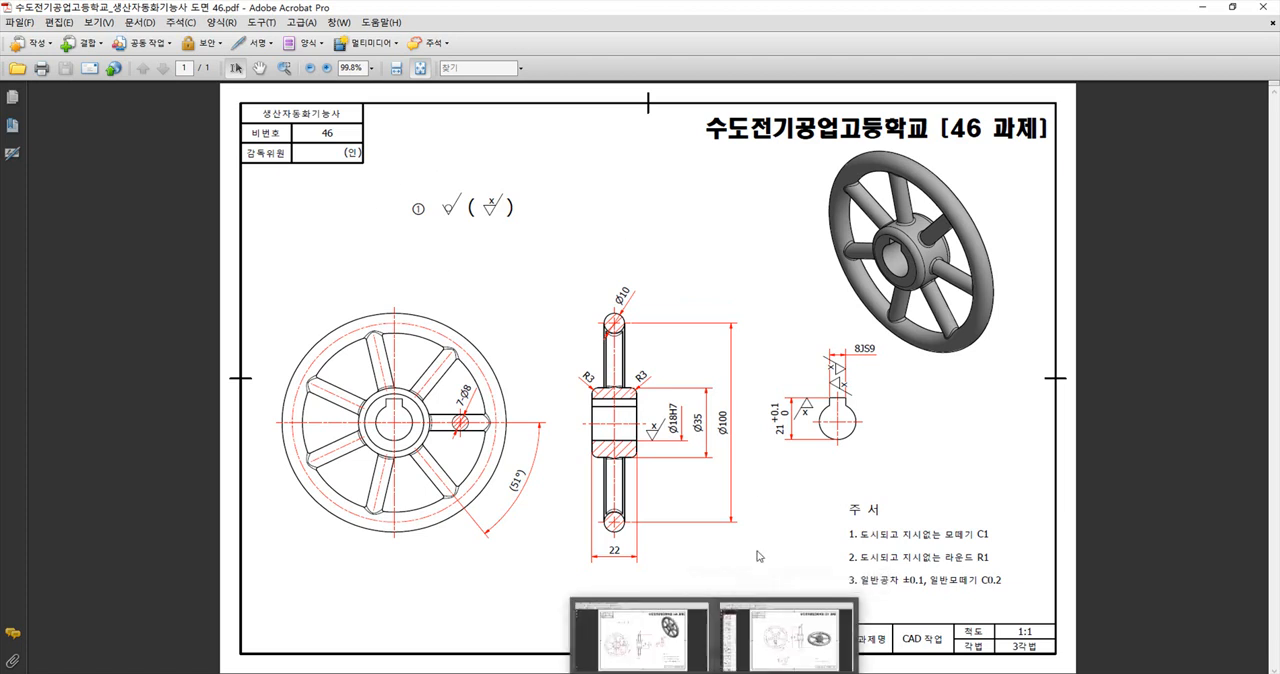
click(757, 672)
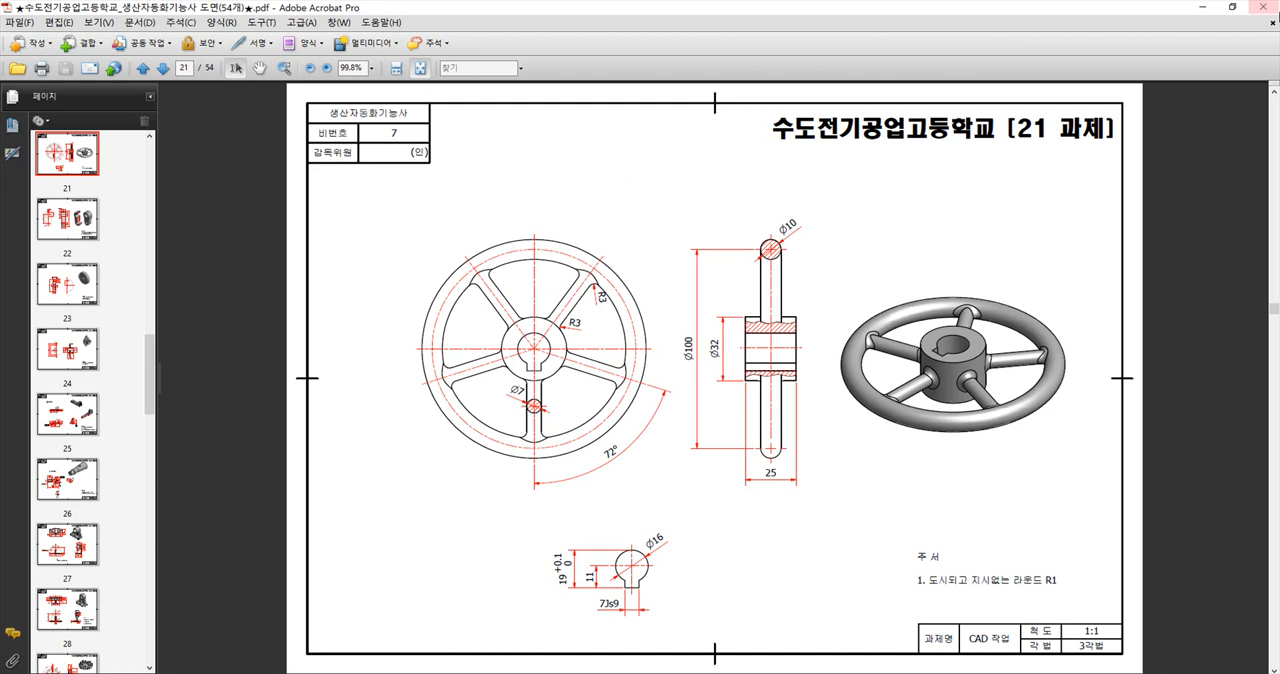
click(1270, 7)
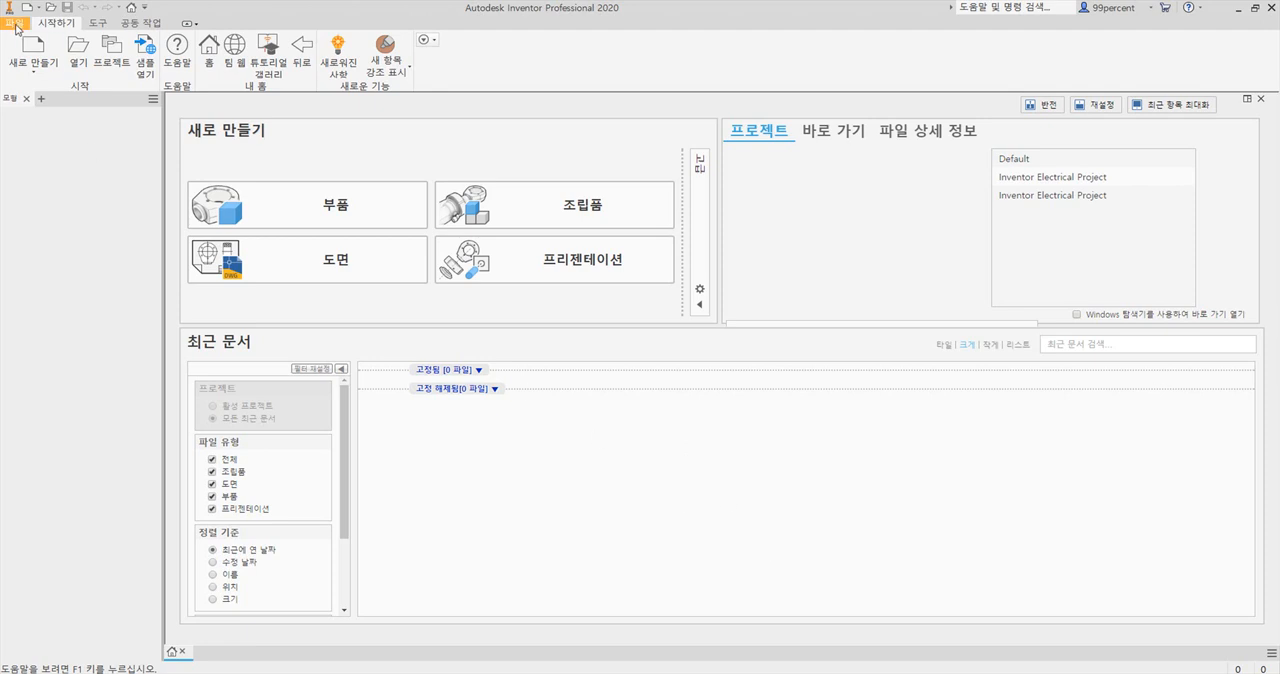
Create a new part in Inventor from the Metric template Standard (mm).ipt.
click(33, 52)
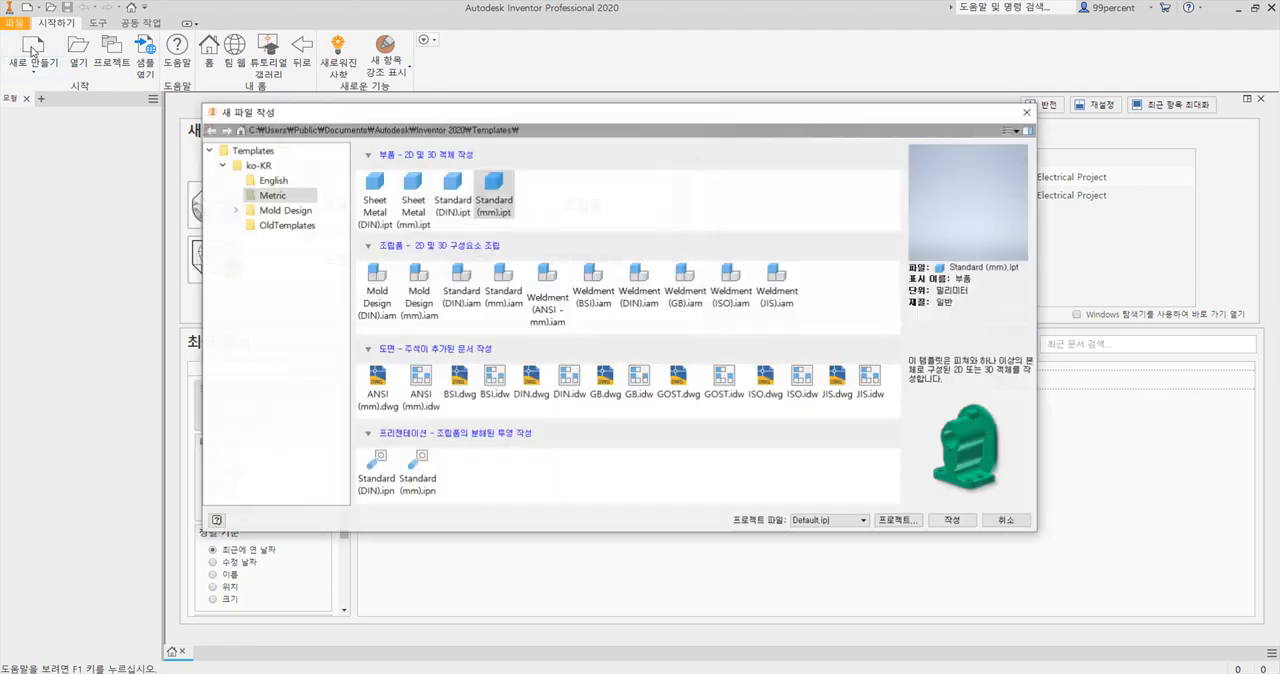
drag(478, 116, 524, 130)
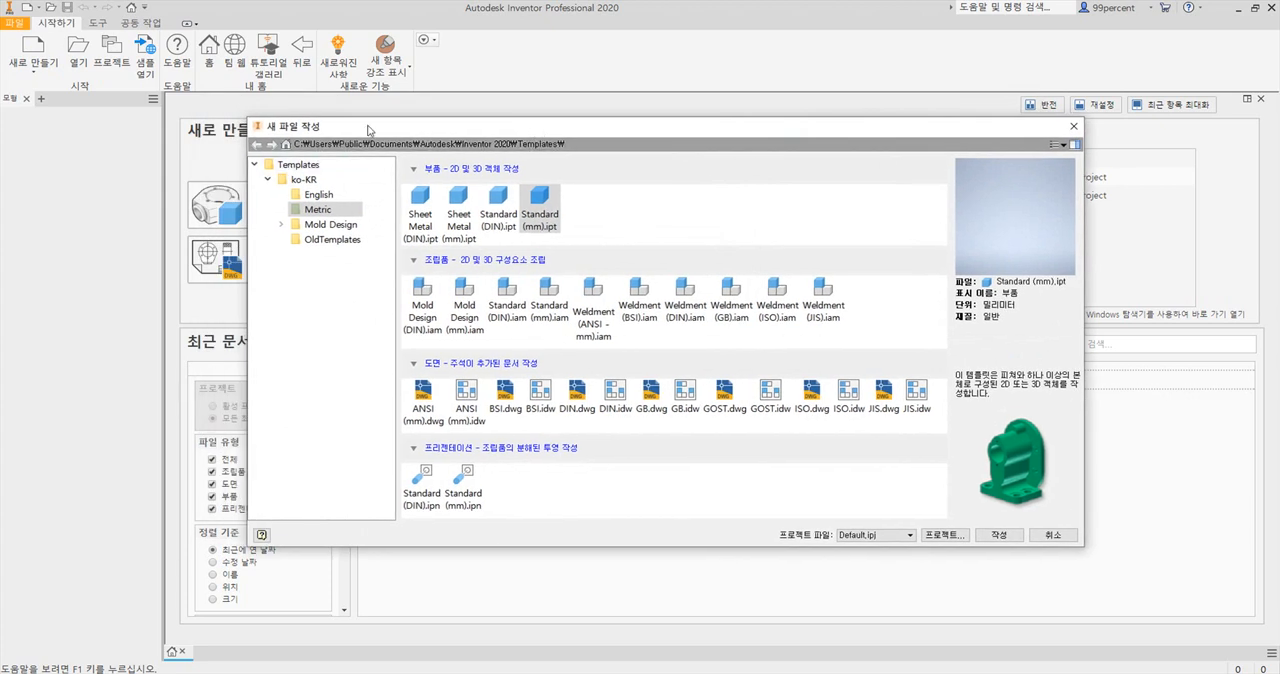
drag(370, 130, 368, 120)
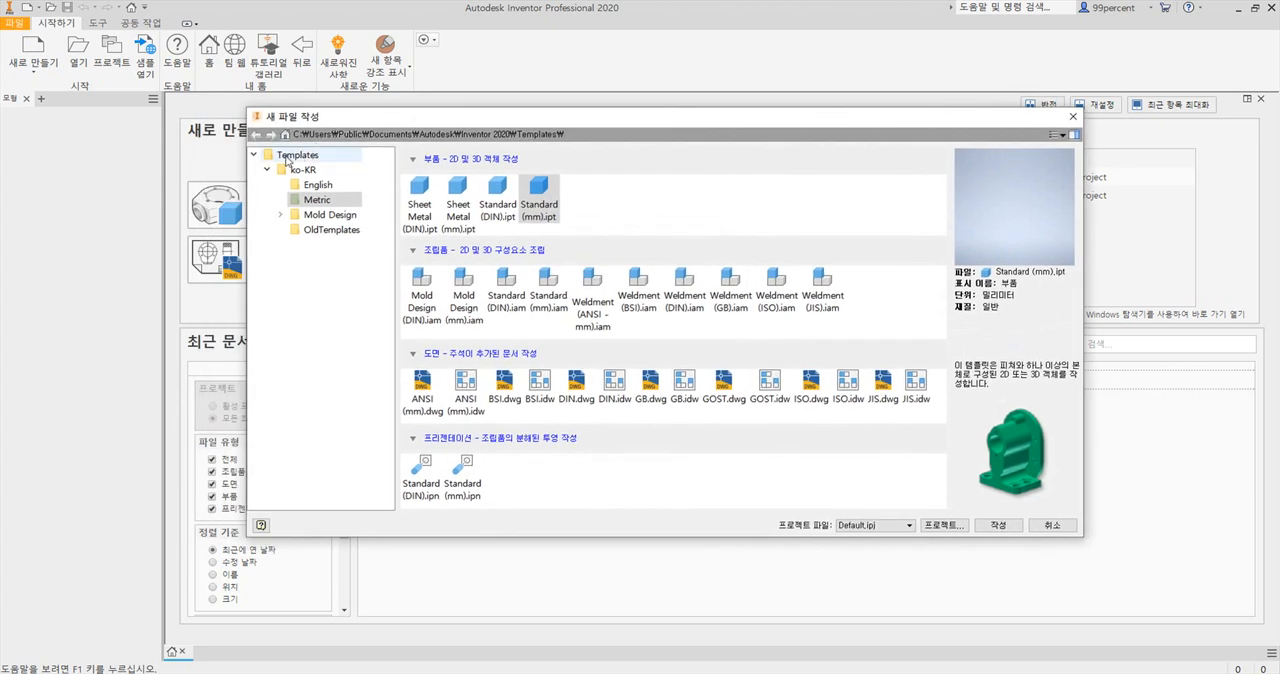
click(267, 170)
click(267, 170)
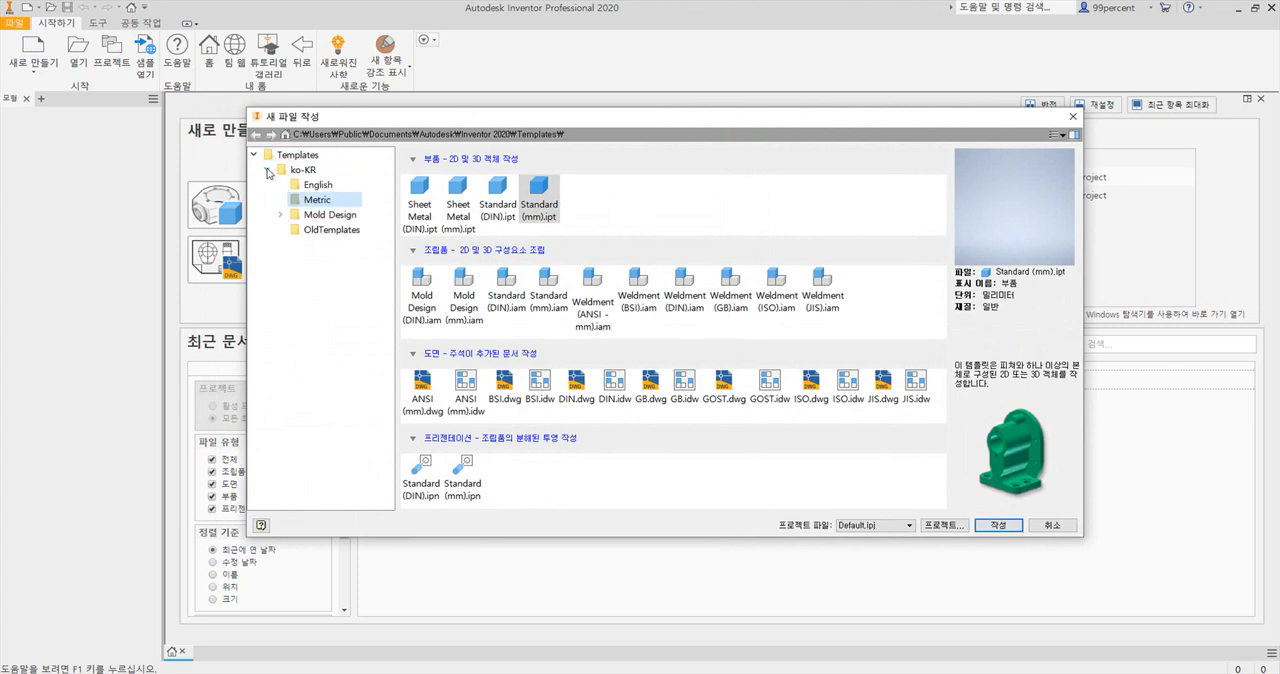
click(319, 203)
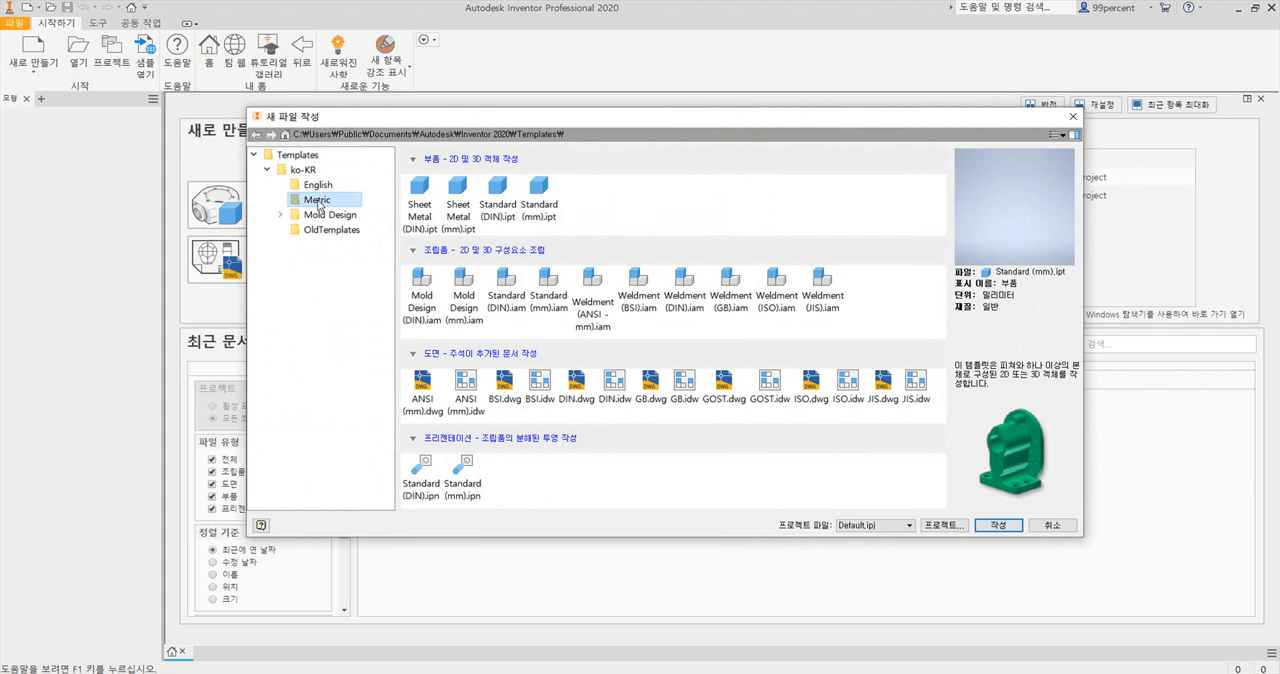
click(555, 187)
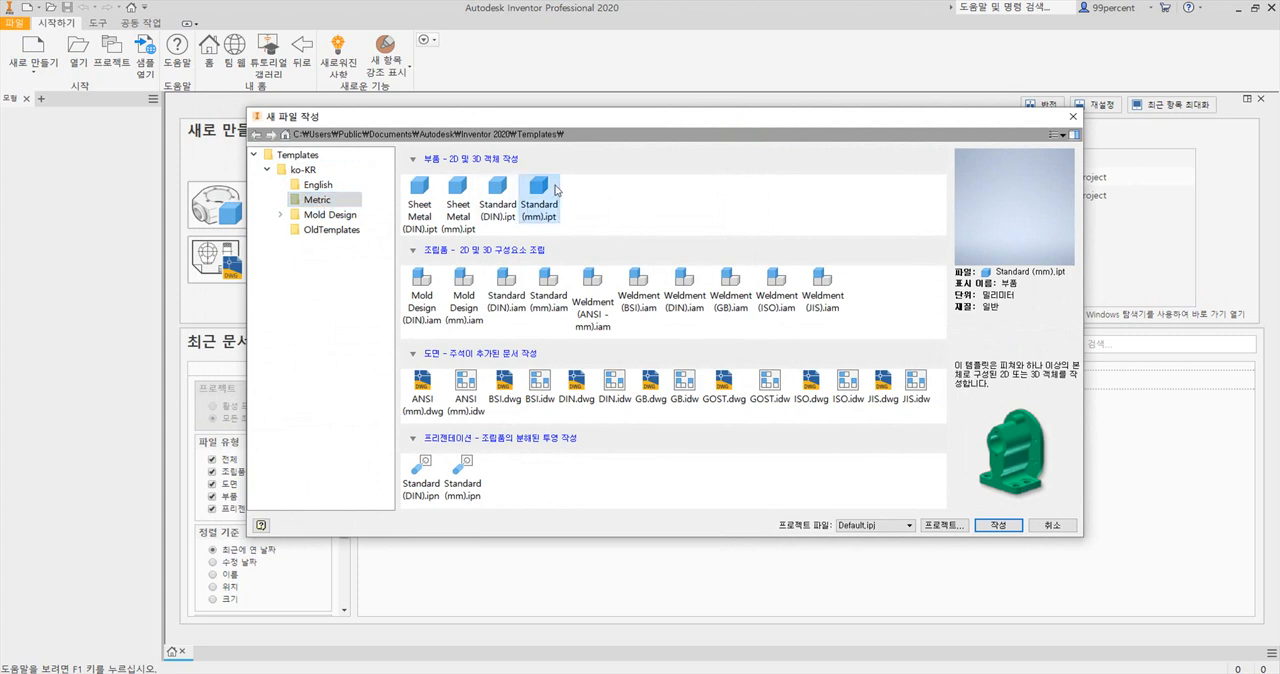
click(997, 527)
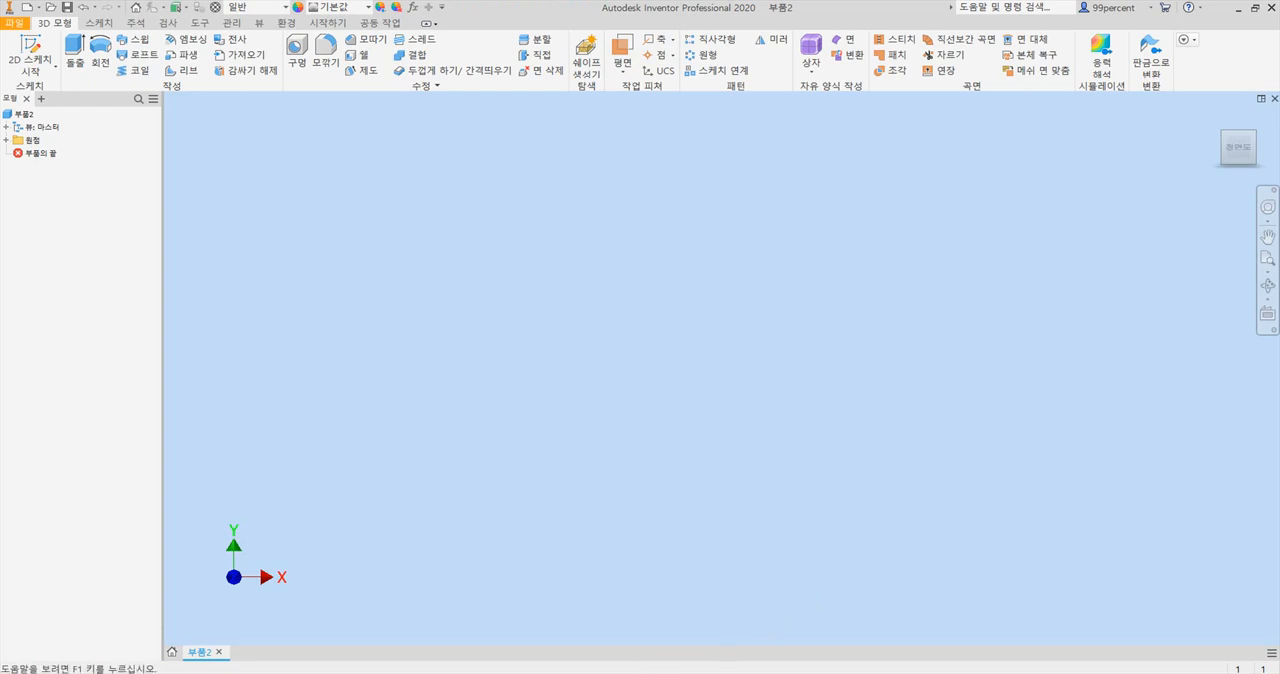
Switch to Acrobat and examine the handwheel drawing's views, dimensions and notes at 144% magnification.
click(664, 673)
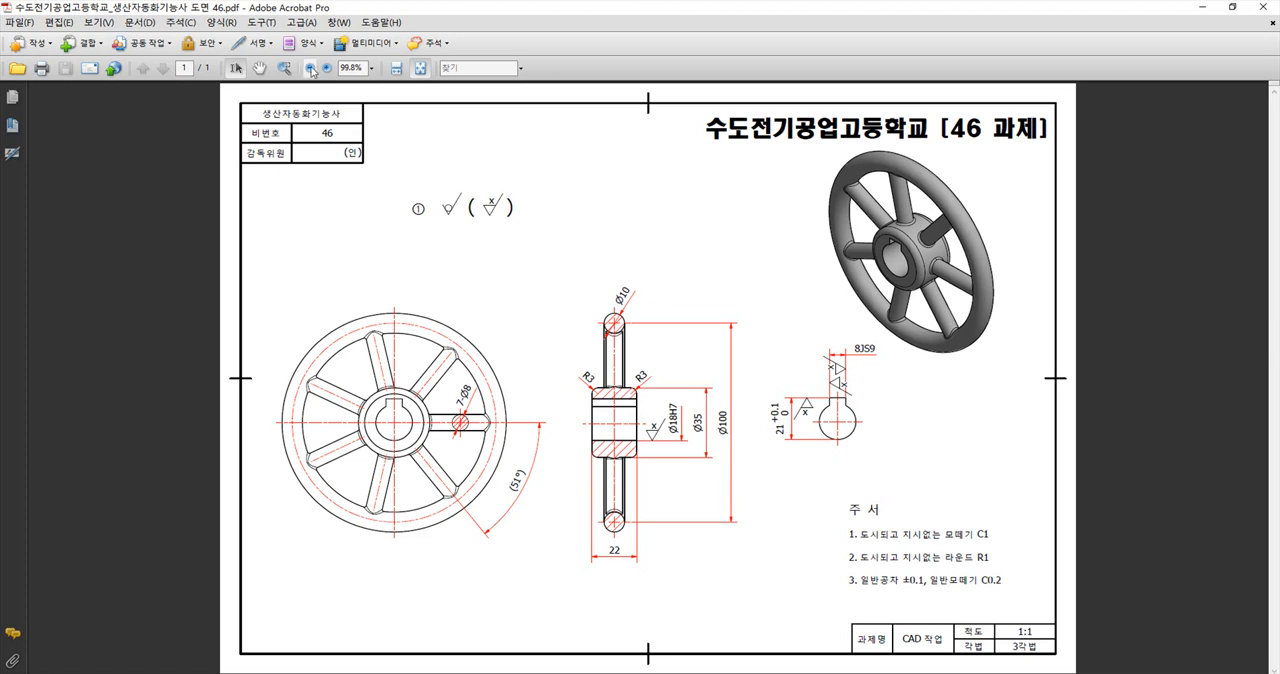
click(326, 68)
click(326, 68)
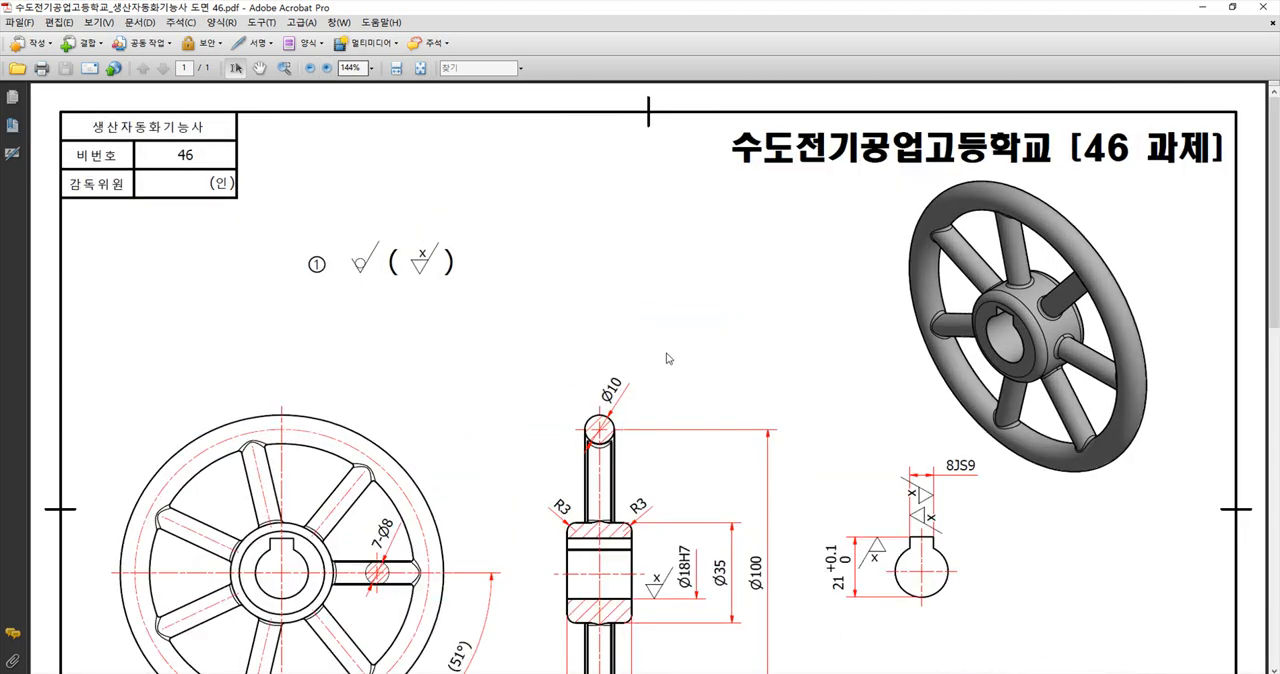
scroll(630, 339, down, 5)
scroll(680, 374, down, 2)
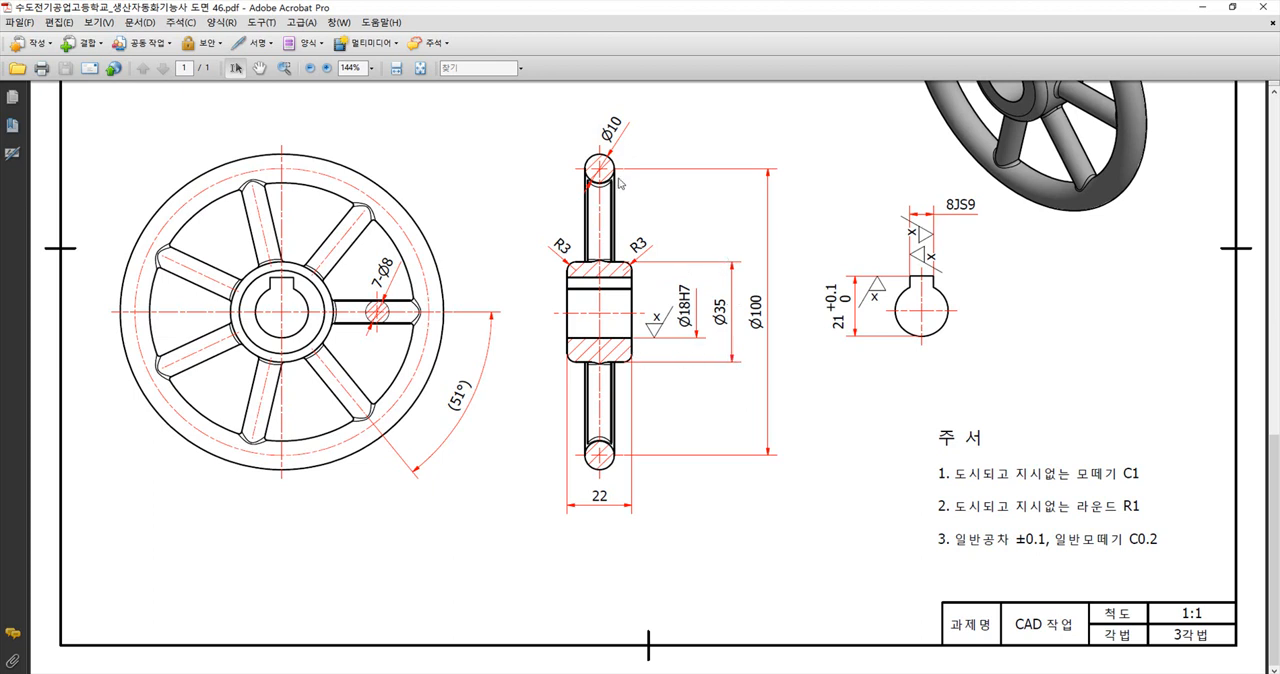
scroll(680, 325, up, 2)
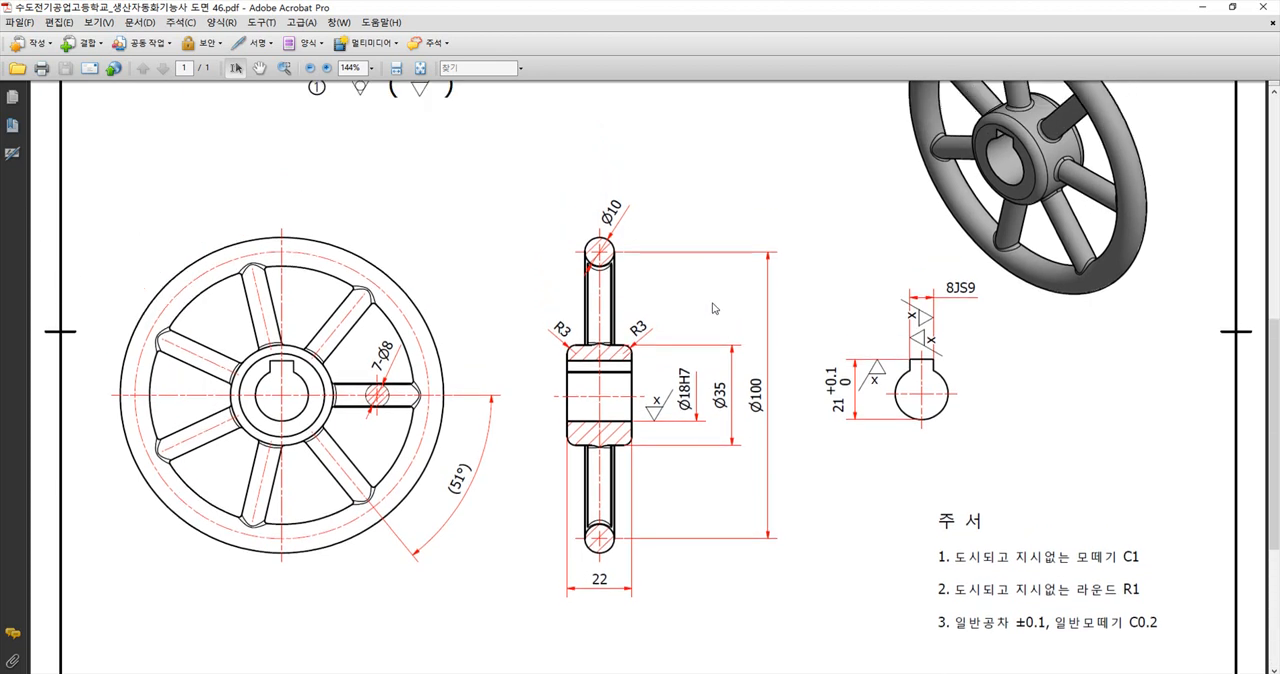
scroll(714, 308, up, 1)
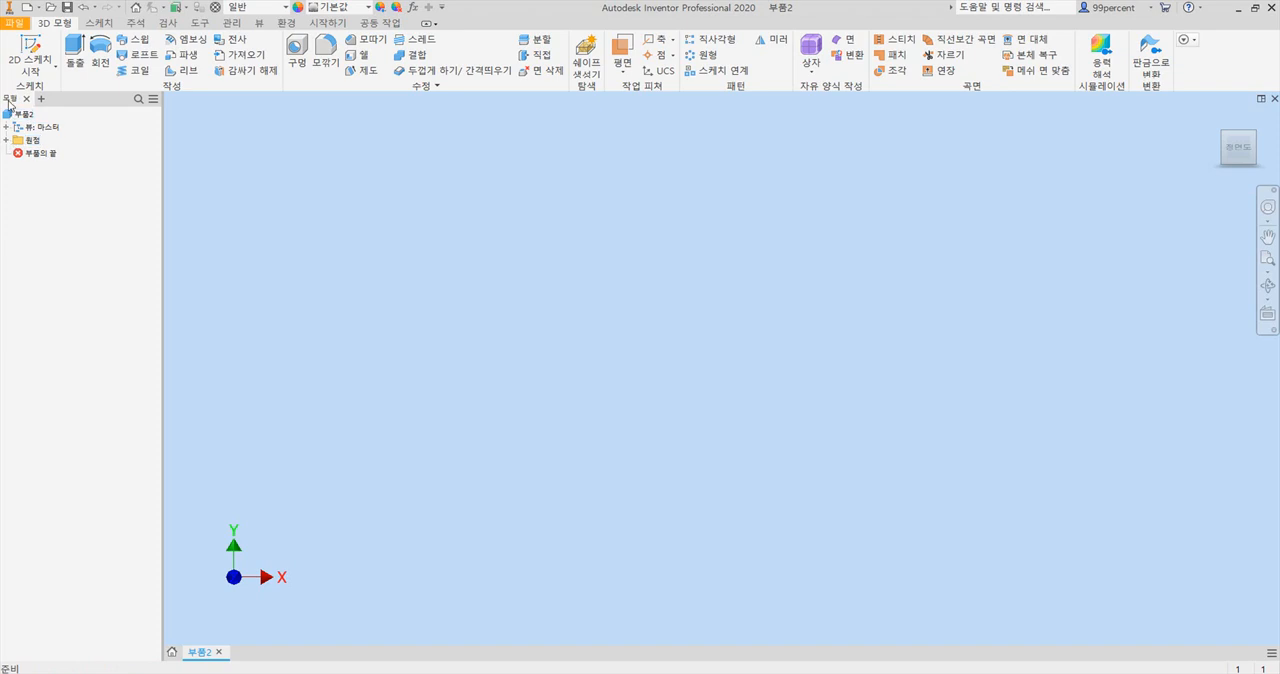
Start a new 2D sketch on the XY origin plane in Inventor.
click(6, 141)
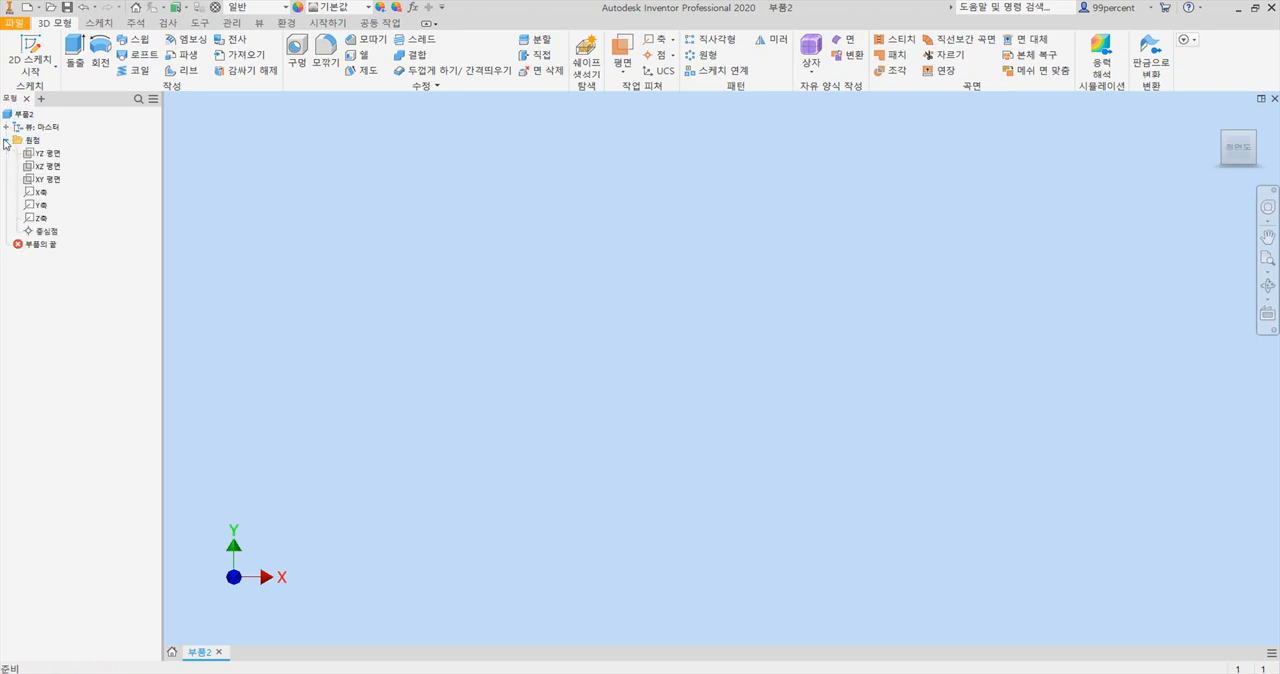
click(46, 182)
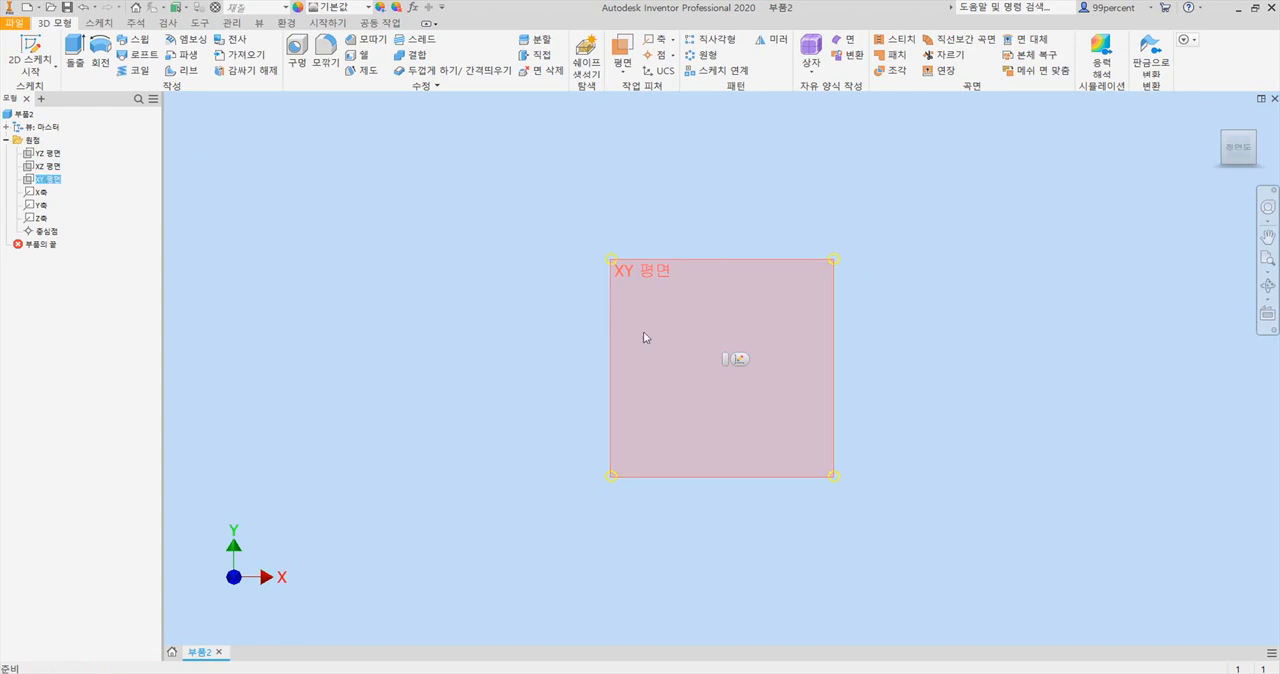
click(740, 361)
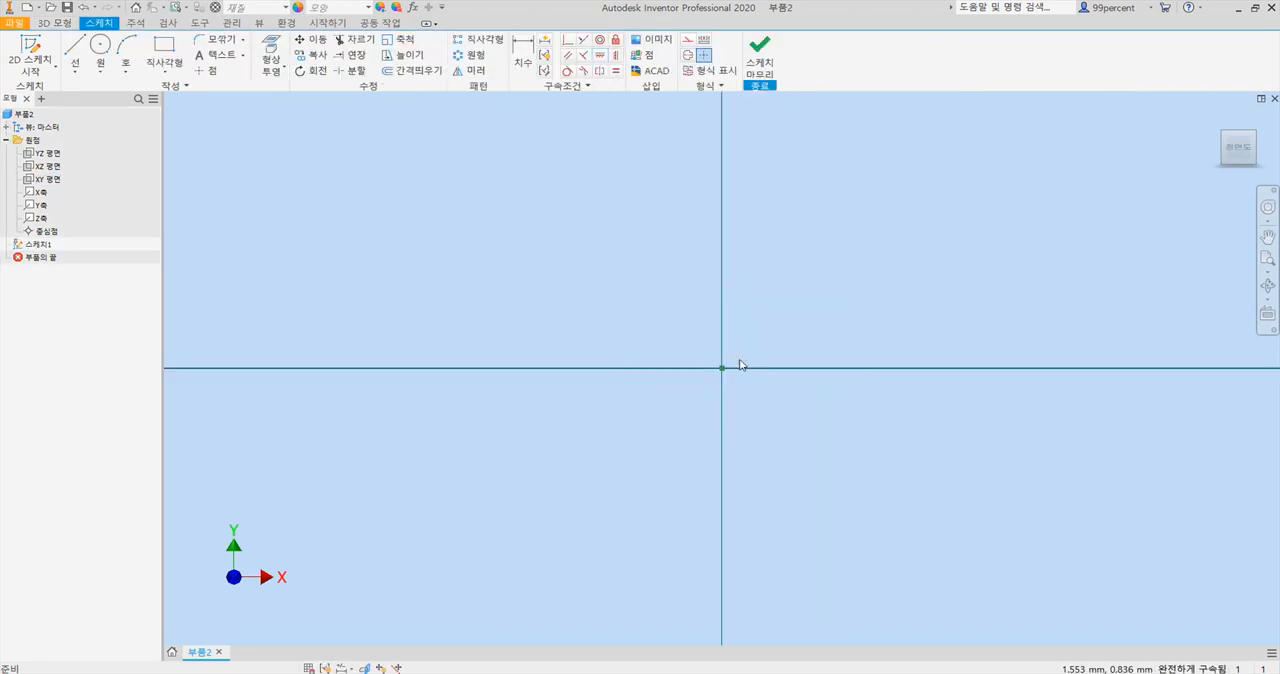
After checking the hub dimensions in the Acrobat drawing, sketch two concentric circles of 18 mm and 35 mm diameter centred on the origin.
click(545, 673)
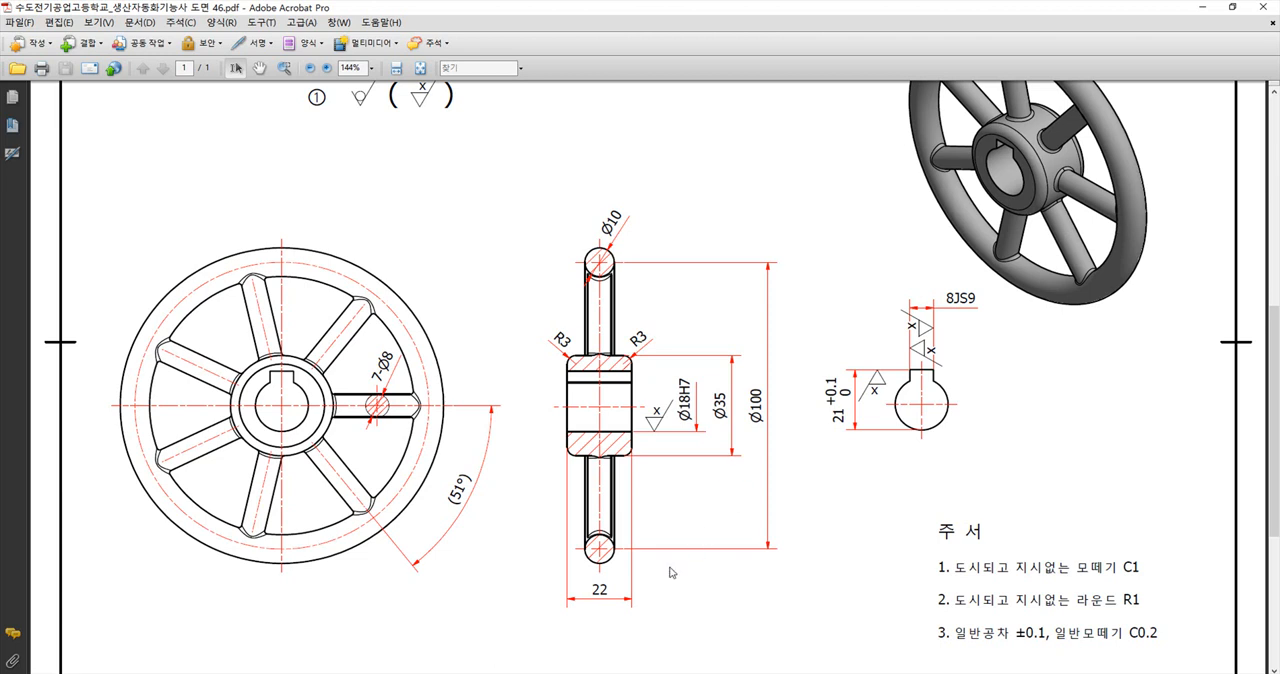
click(573, 673)
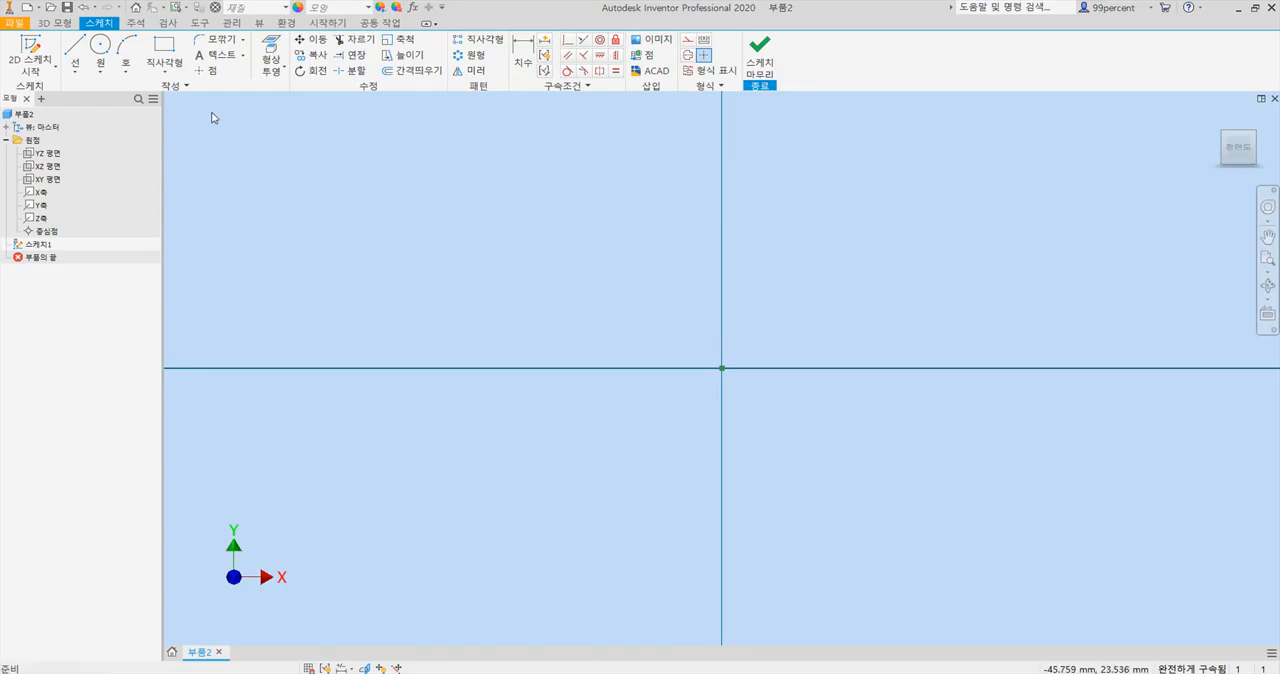
click(101, 46)
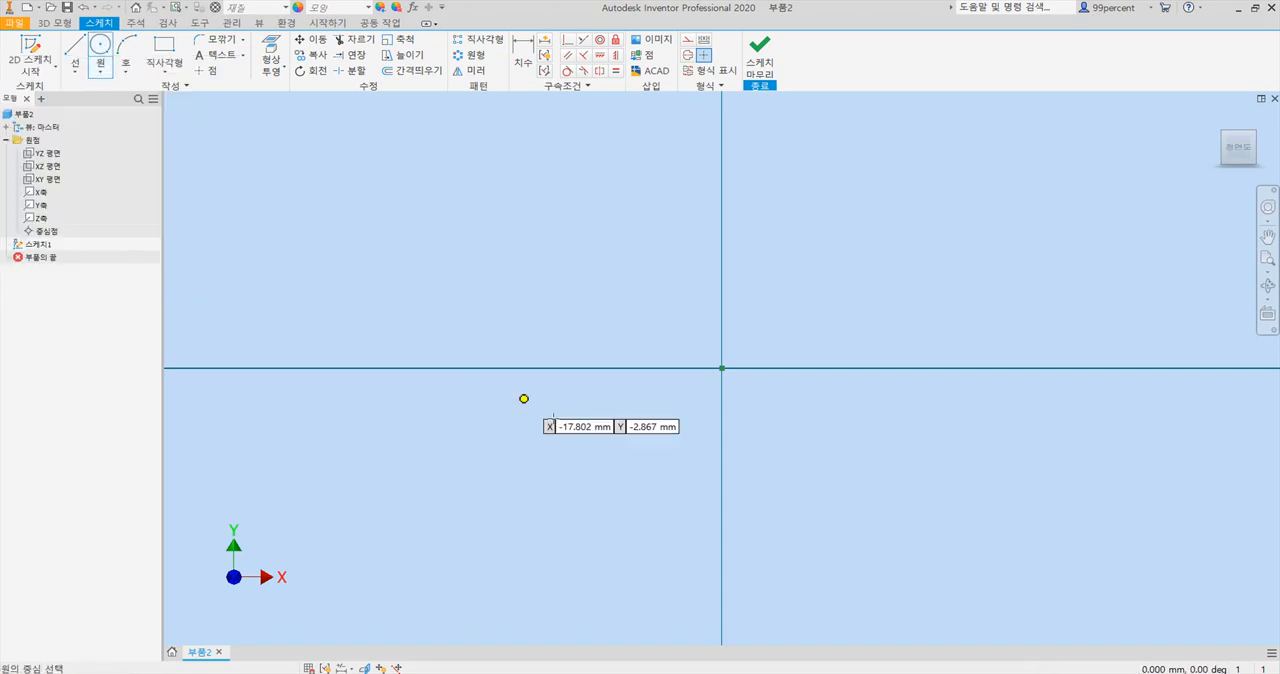
click(722, 368)
text(18)
key(Return)
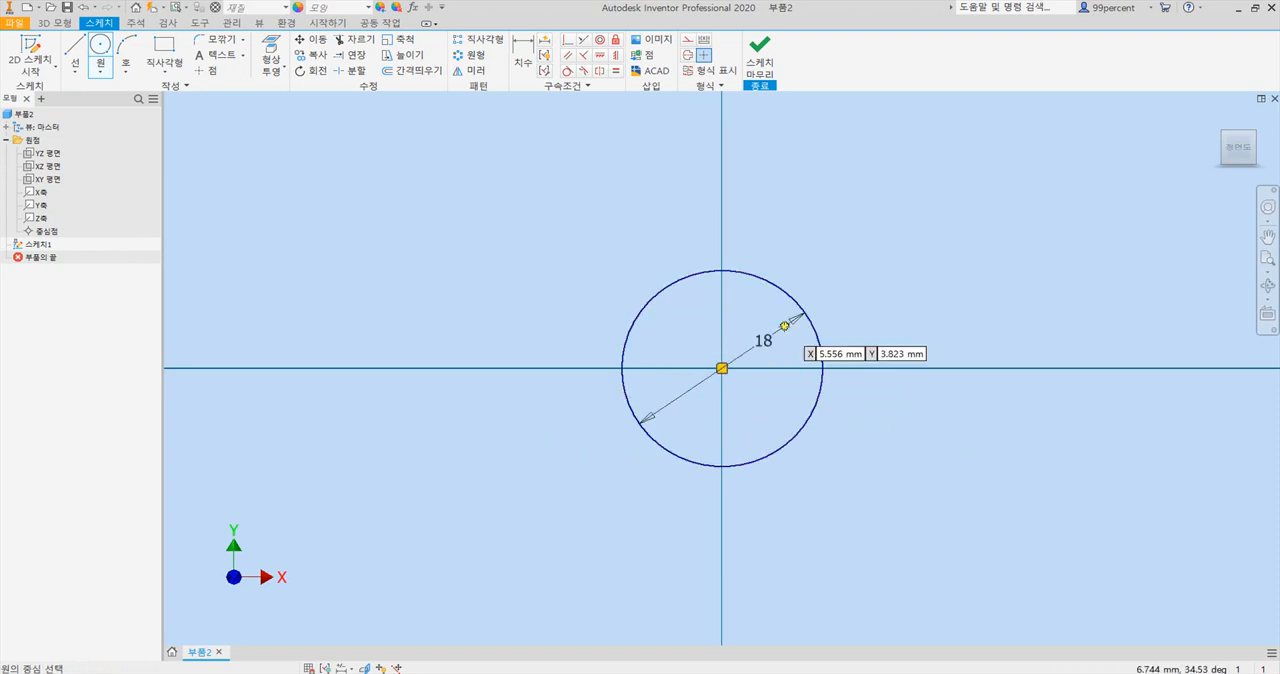
click(722, 368)
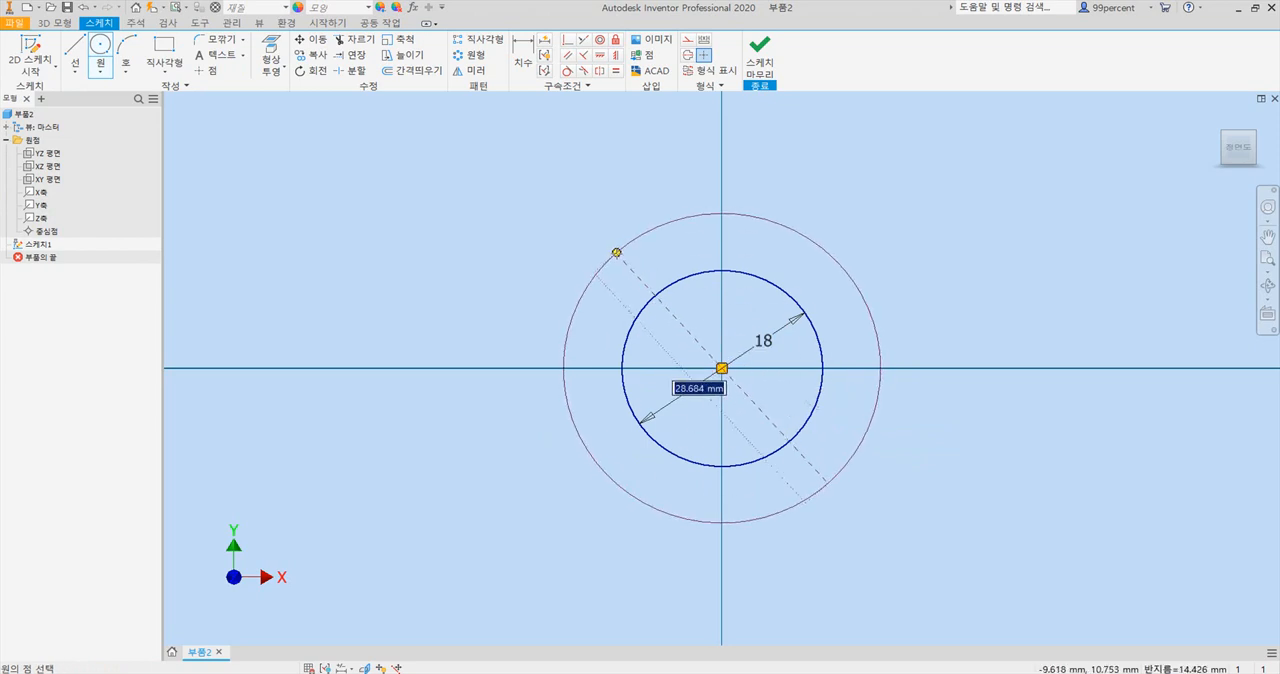
text(35)
key(Return)
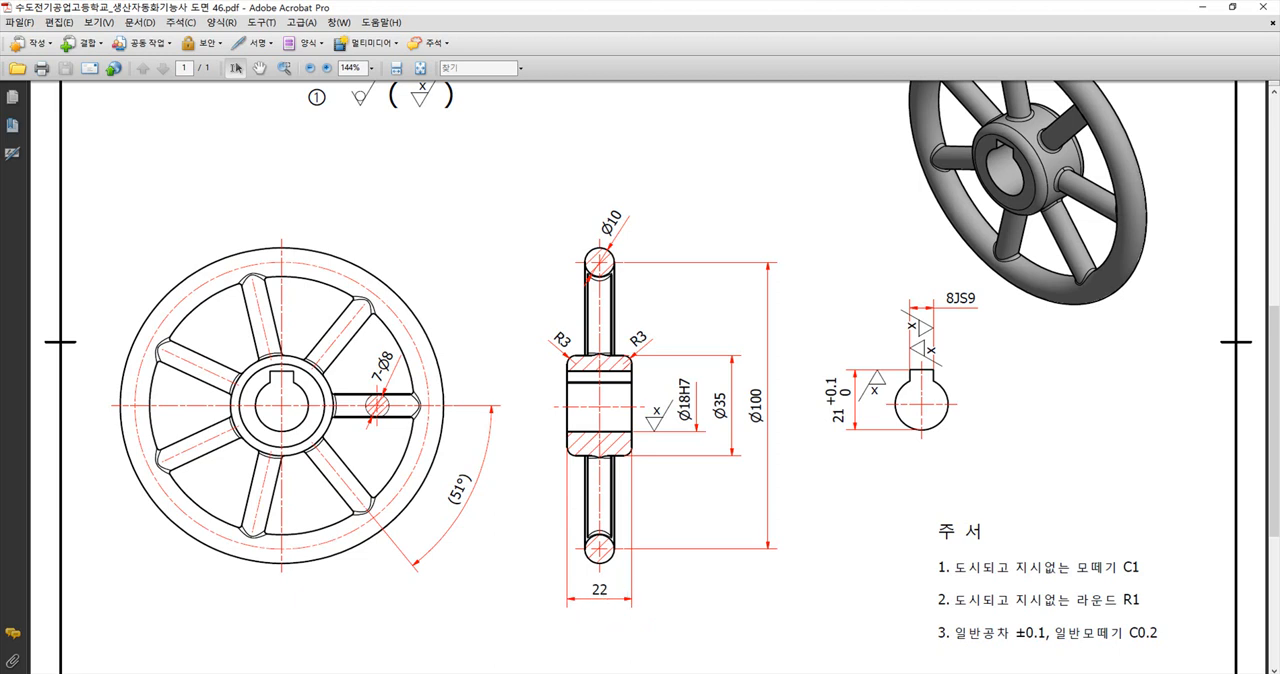
Extrude the ring between the two circles symmetrically about the sketch plane to a total distance of 22 mm.
key(alt+Tab)
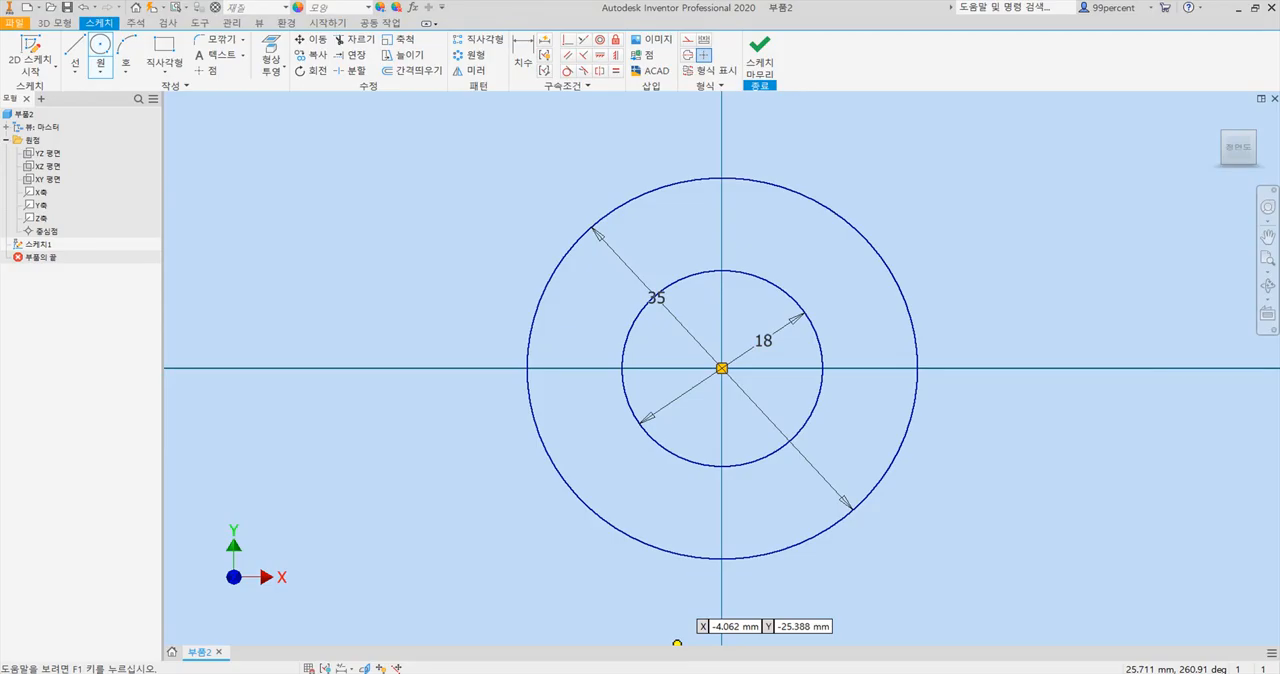
click(66, 22)
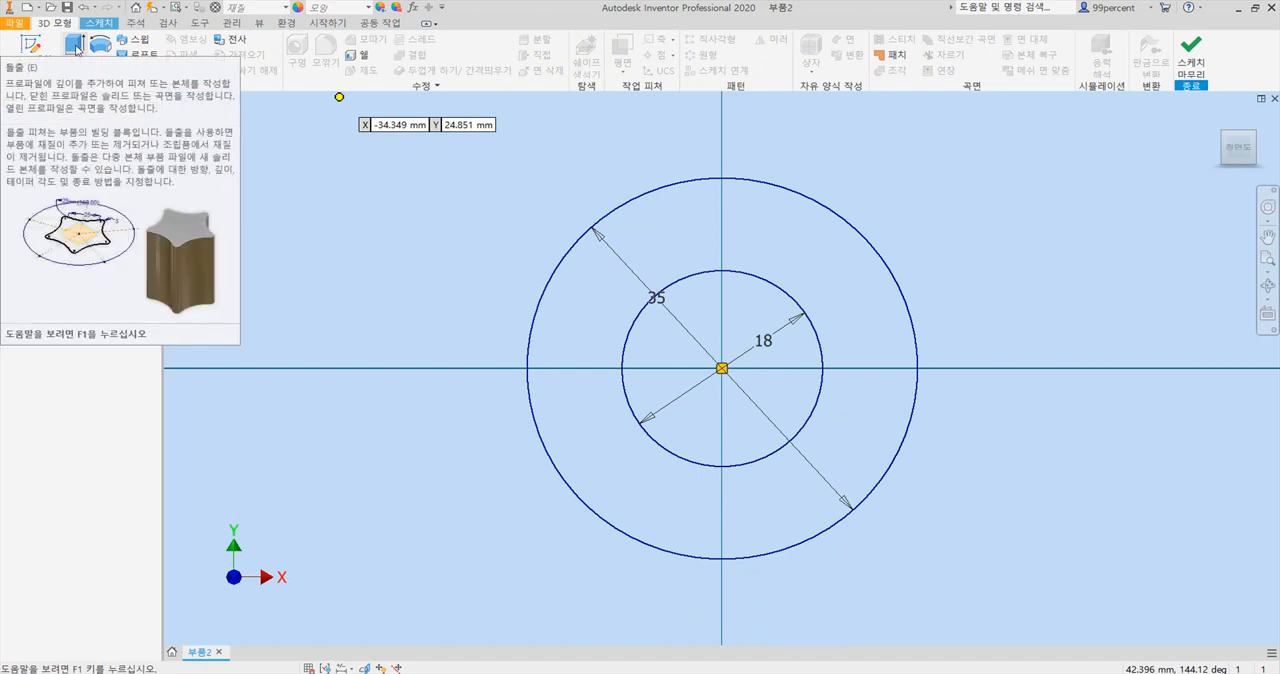
click(76, 45)
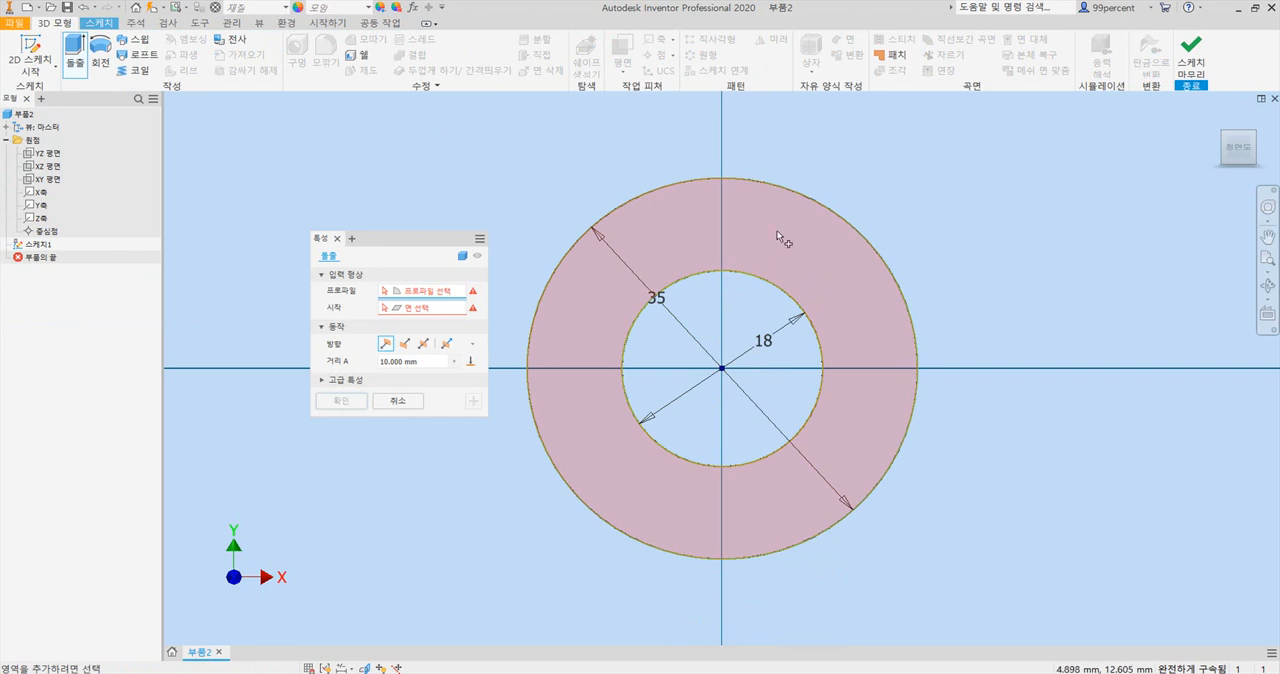
click(778, 237)
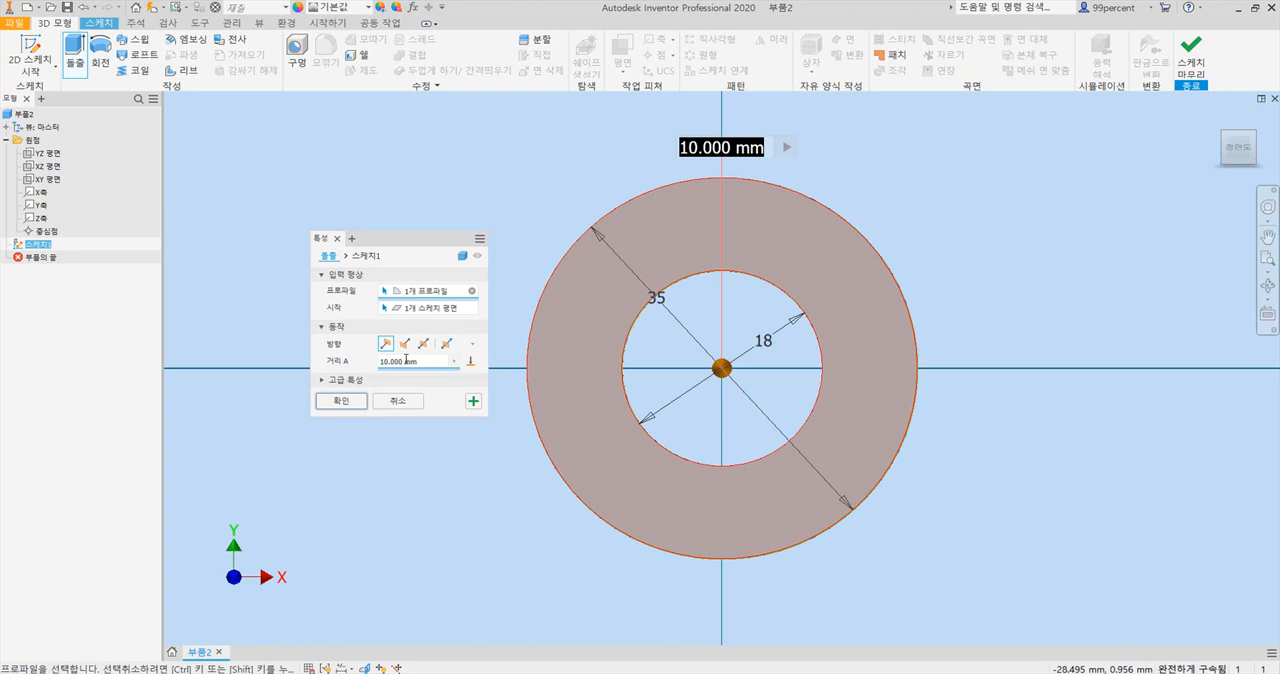
text(22)
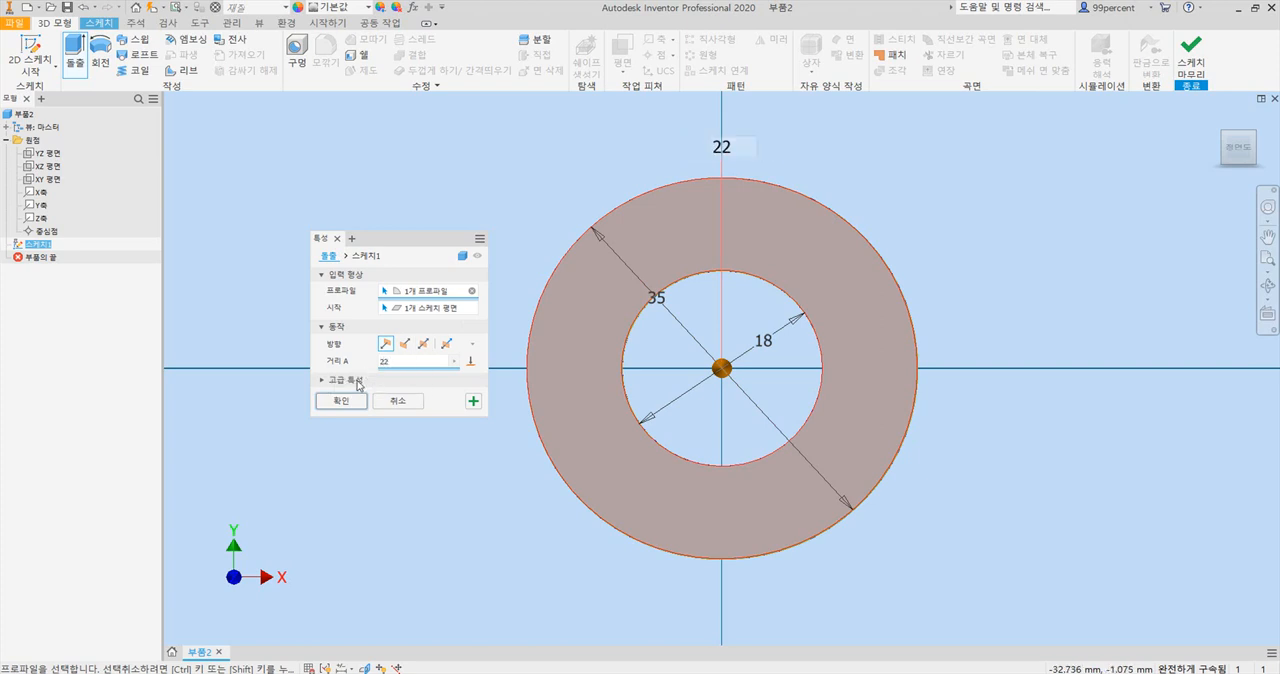
click(423, 344)
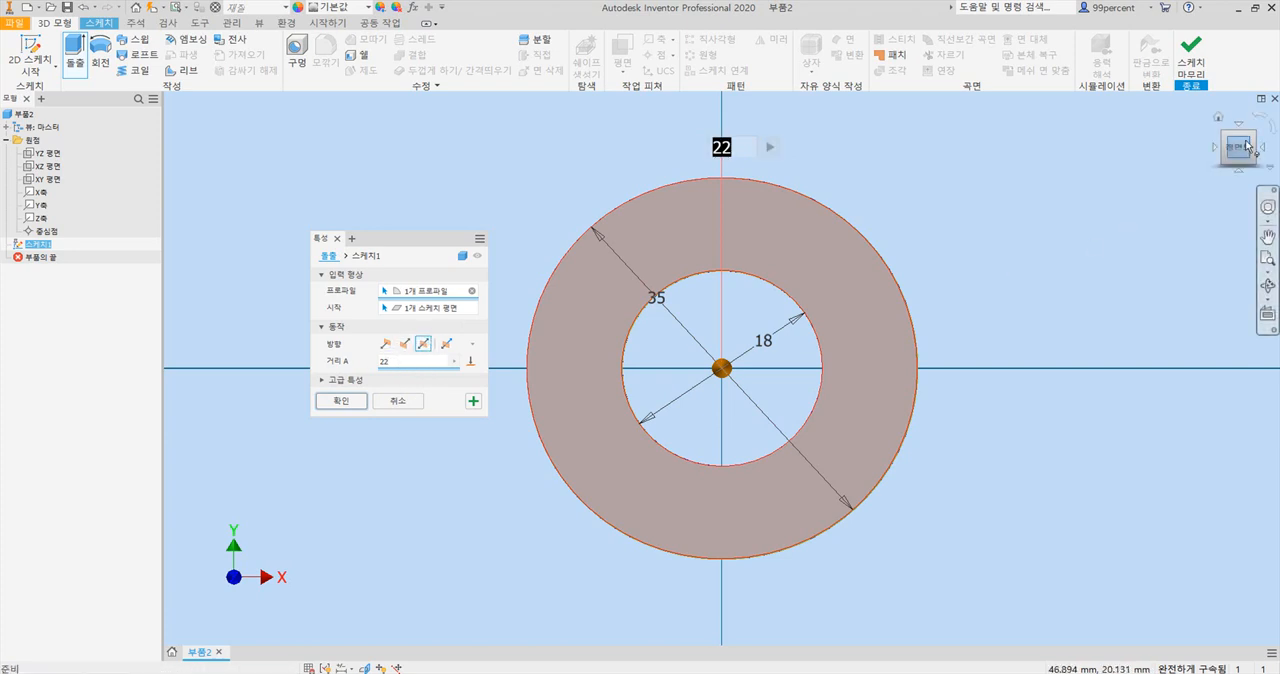
click(1221, 124)
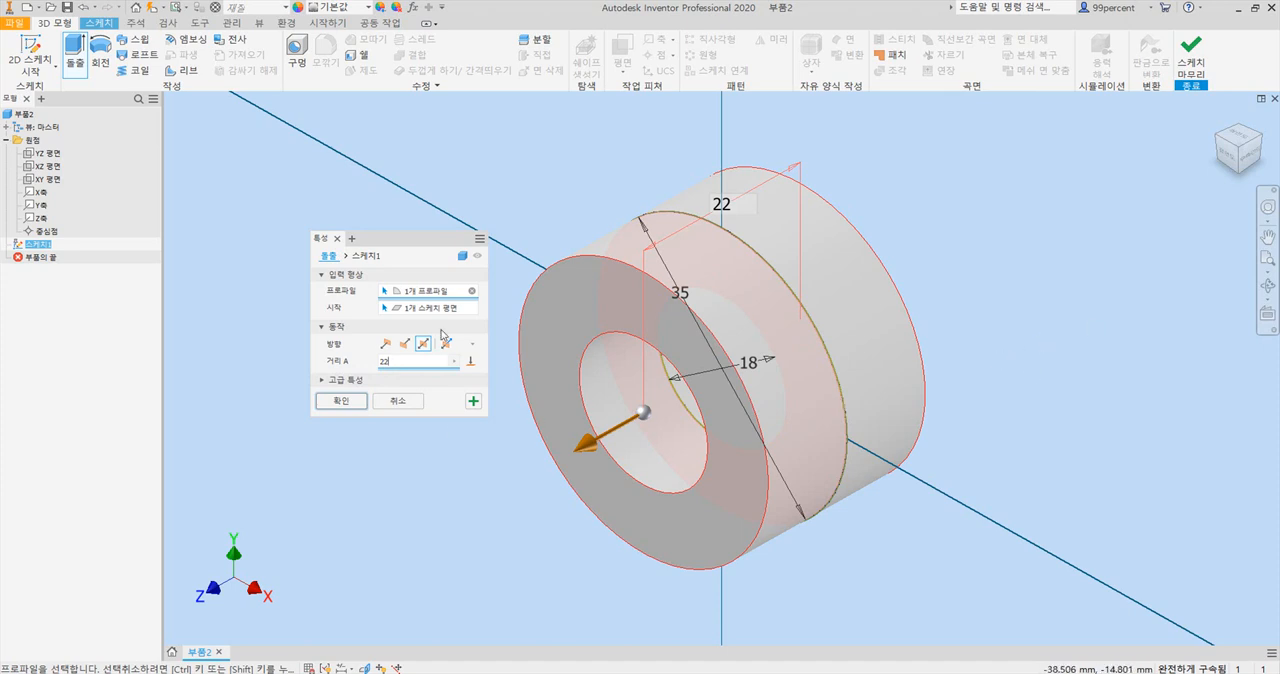
click(342, 402)
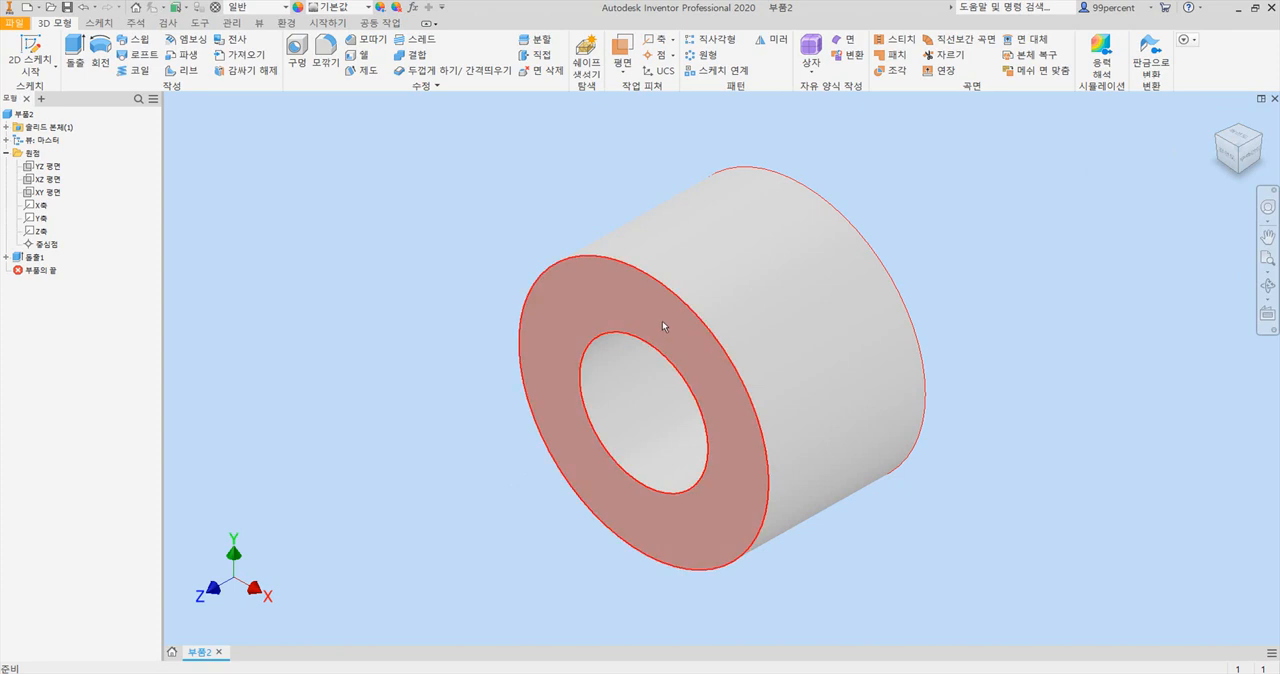
key(F4)
drag(651, 311, 702, 136)
key(Escape)
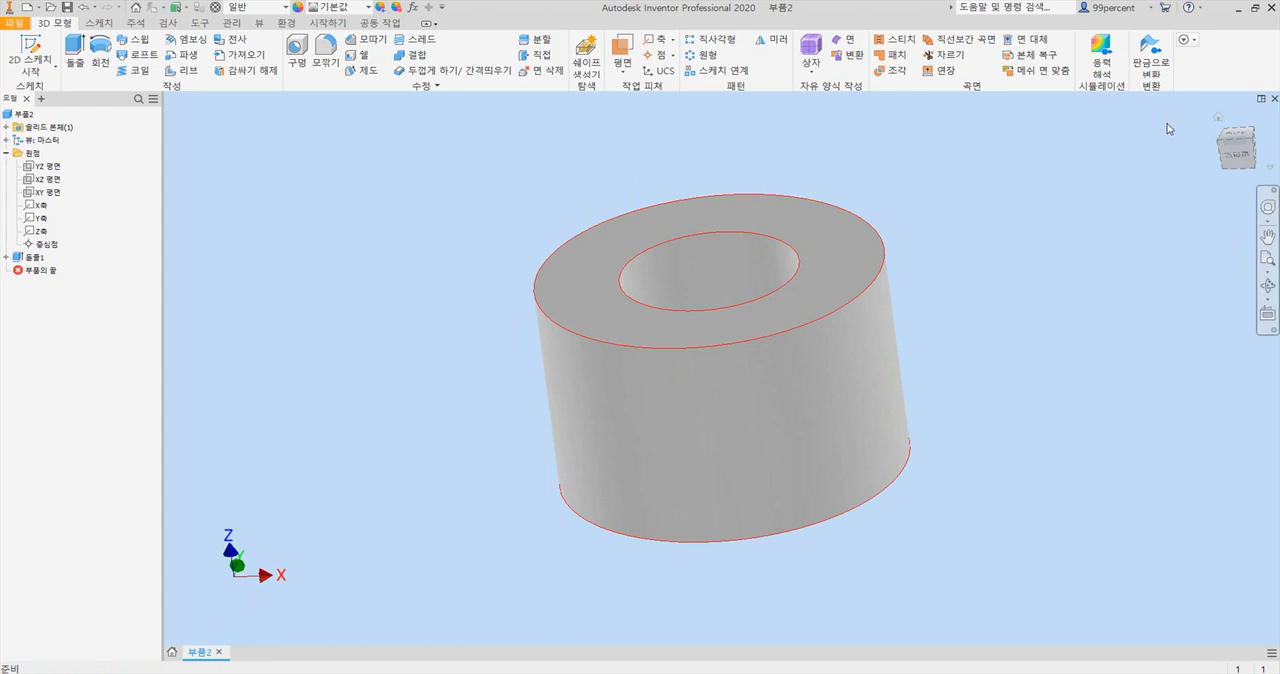
key(F6)
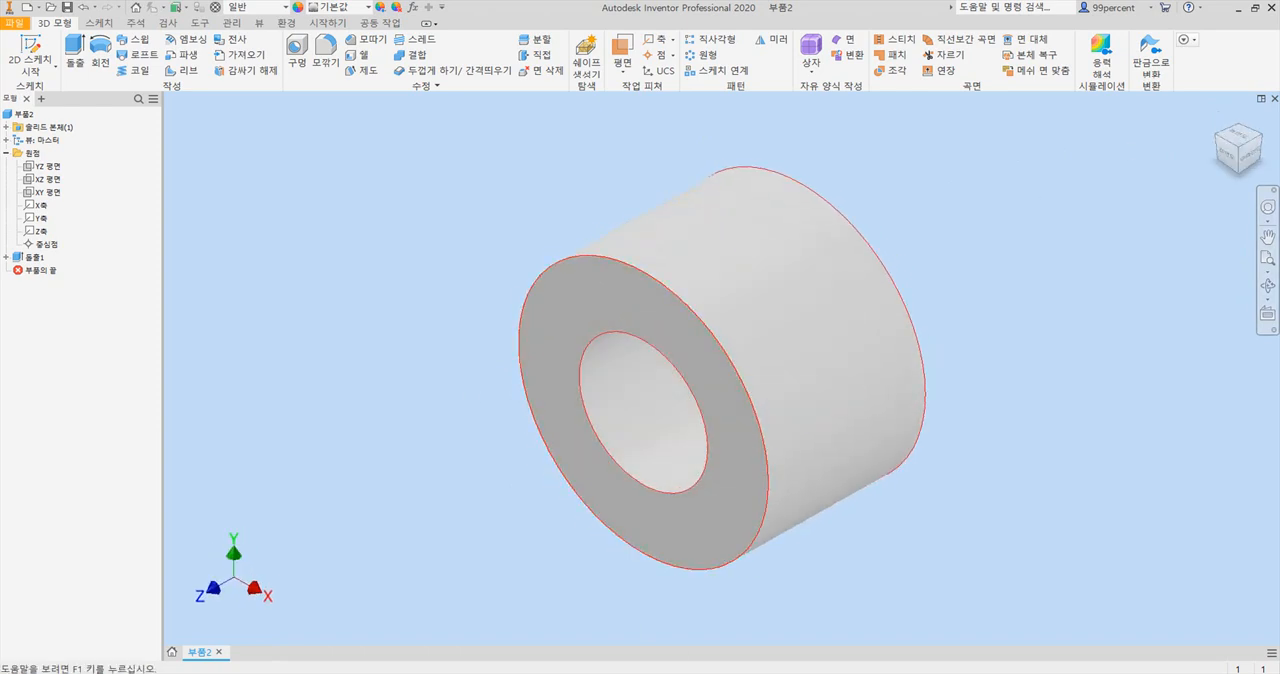
Check the handwheel drawing in Acrobat, return to Inventor and examine the hub from several orientations.
key(alt+Tab)
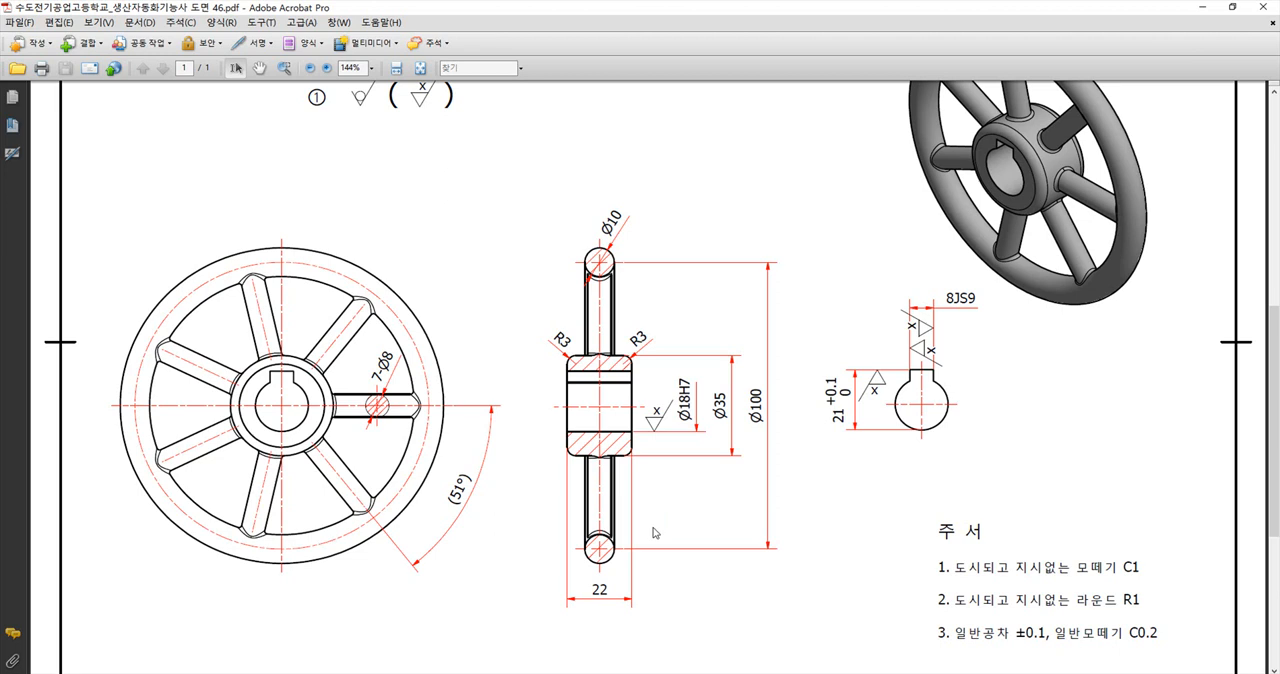
key(alt+Tab)
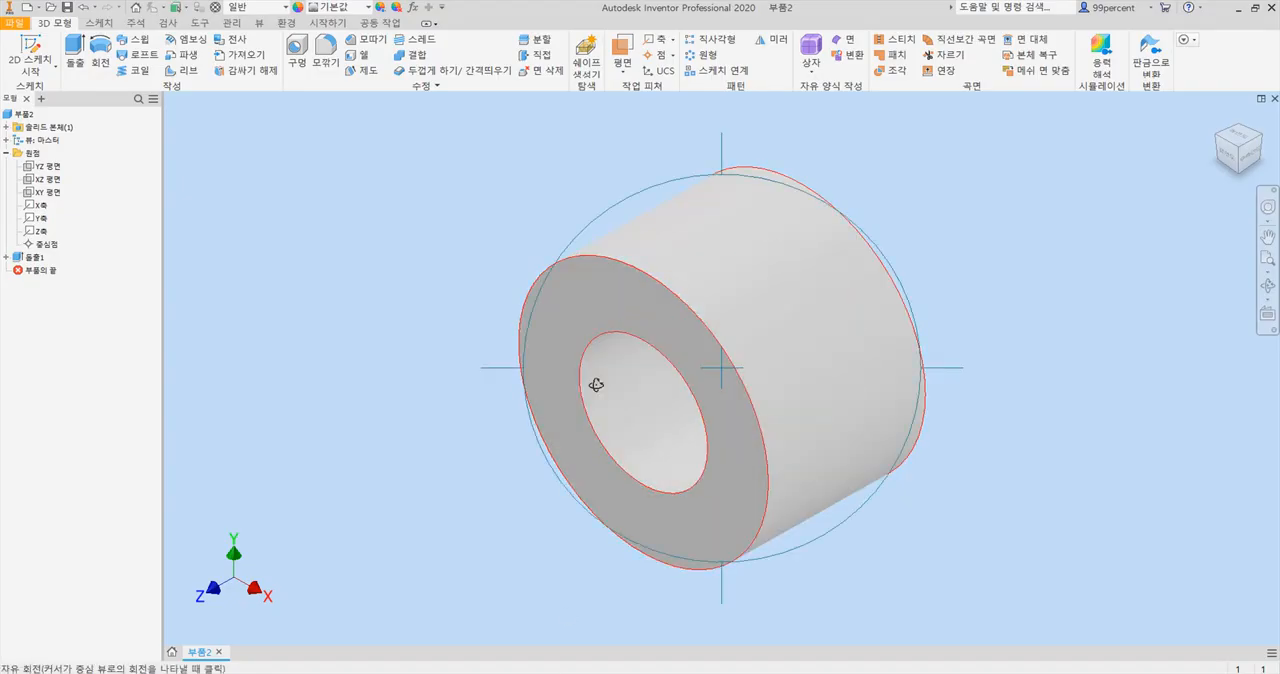
shift+middle_drag(608, 331, 690, 404)
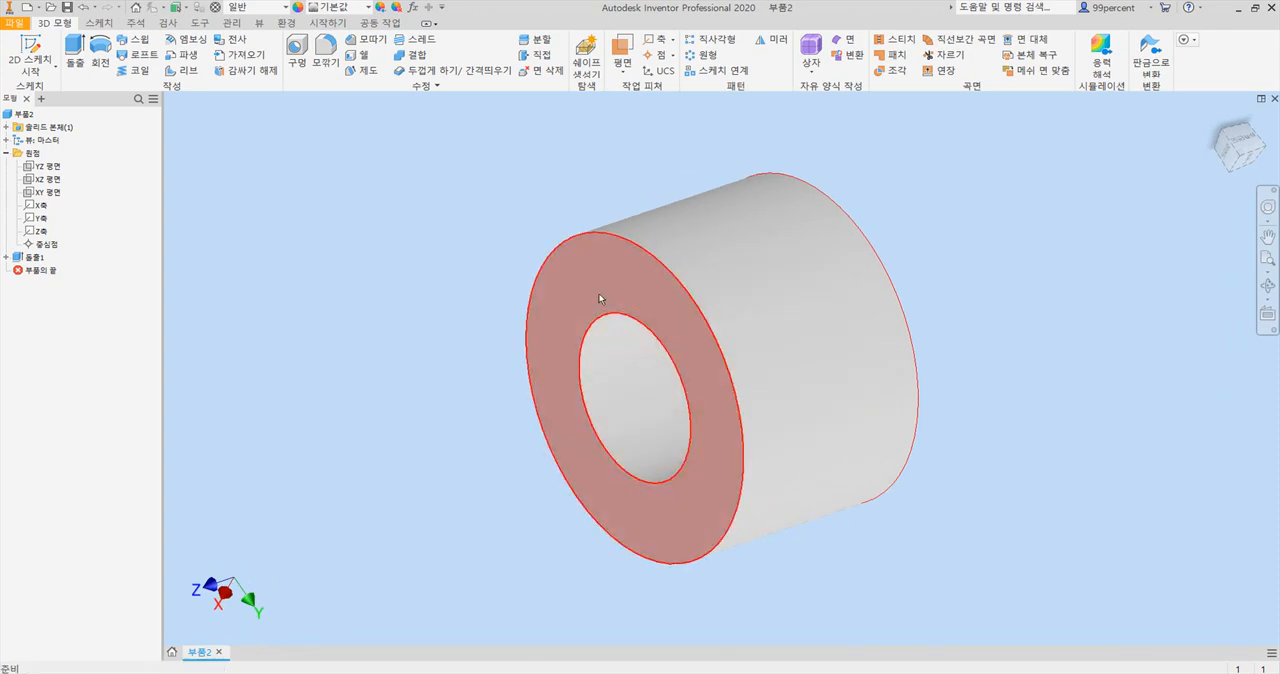
click(1241, 156)
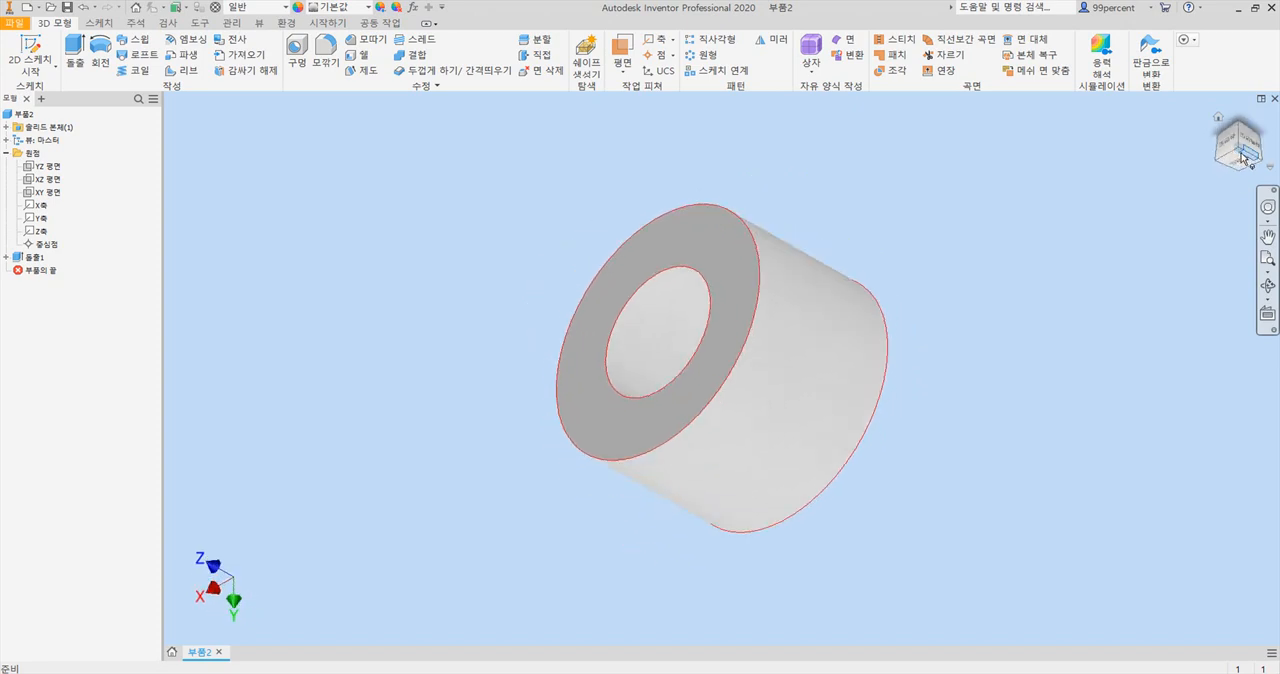
key(F4)
drag(691, 300, 654, 314)
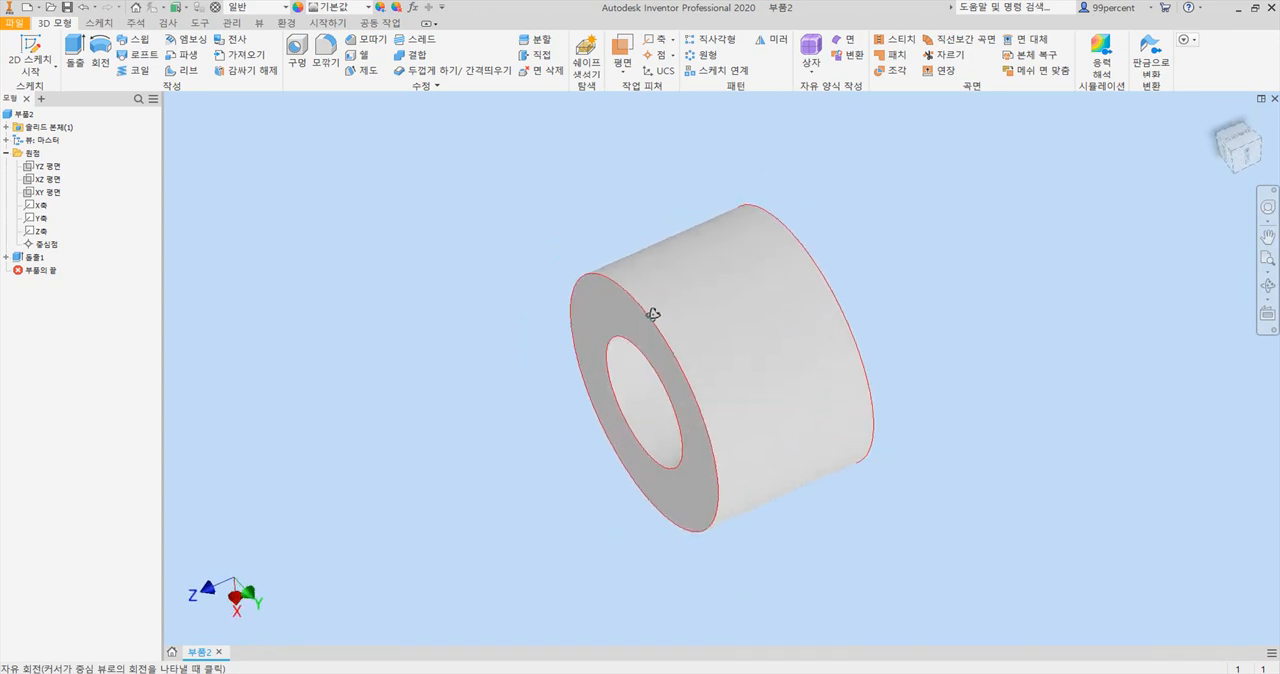
click(1235, 154)
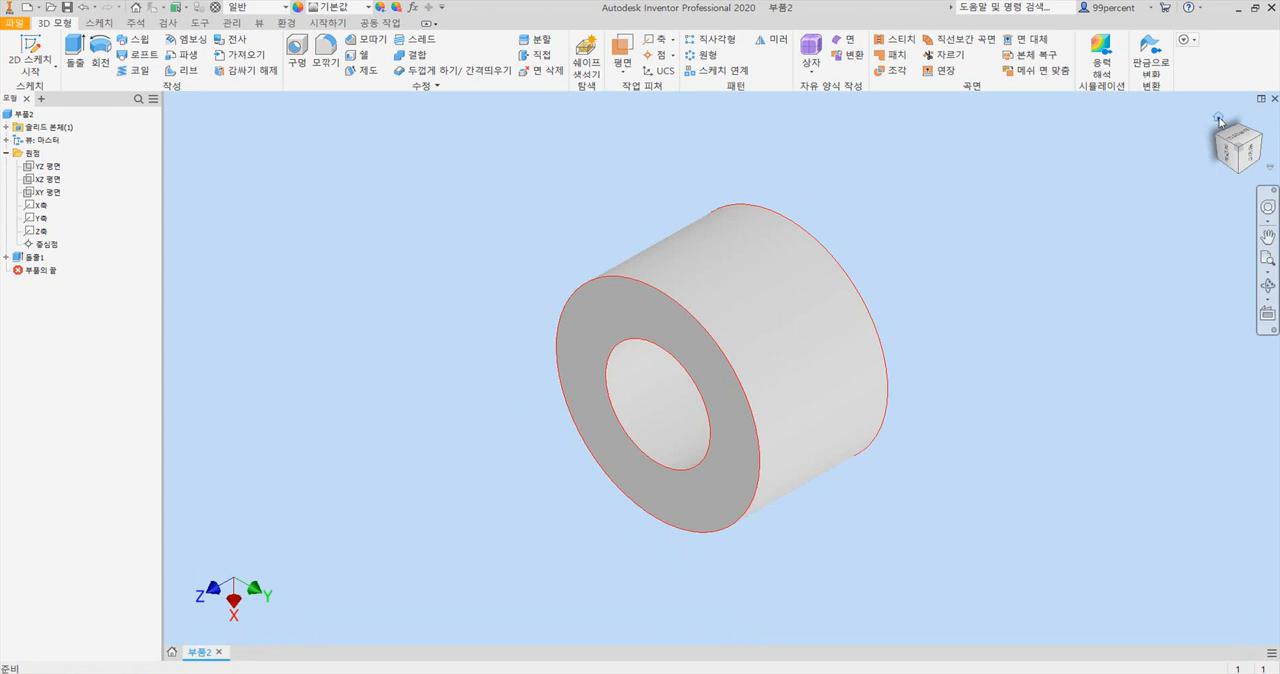
Look at the options for making the current view the home view, and return the orbited hub to its home view.
right_click(1219, 121)
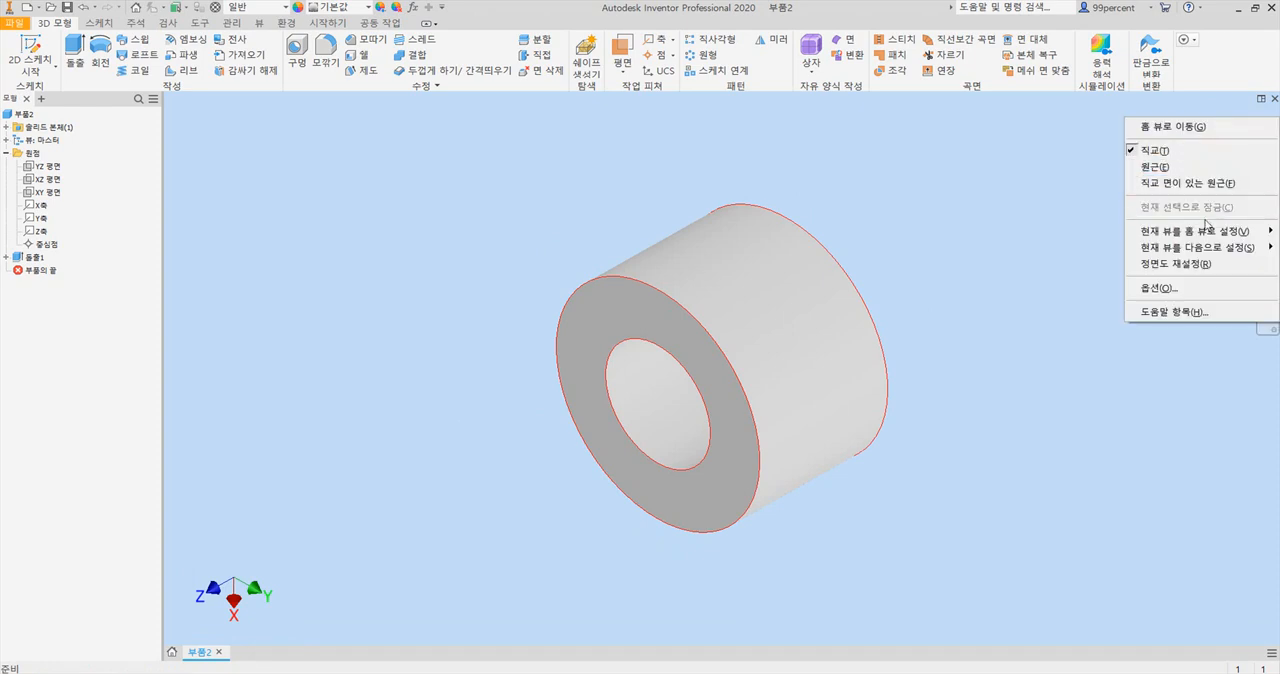
mouse_move(1205, 237)
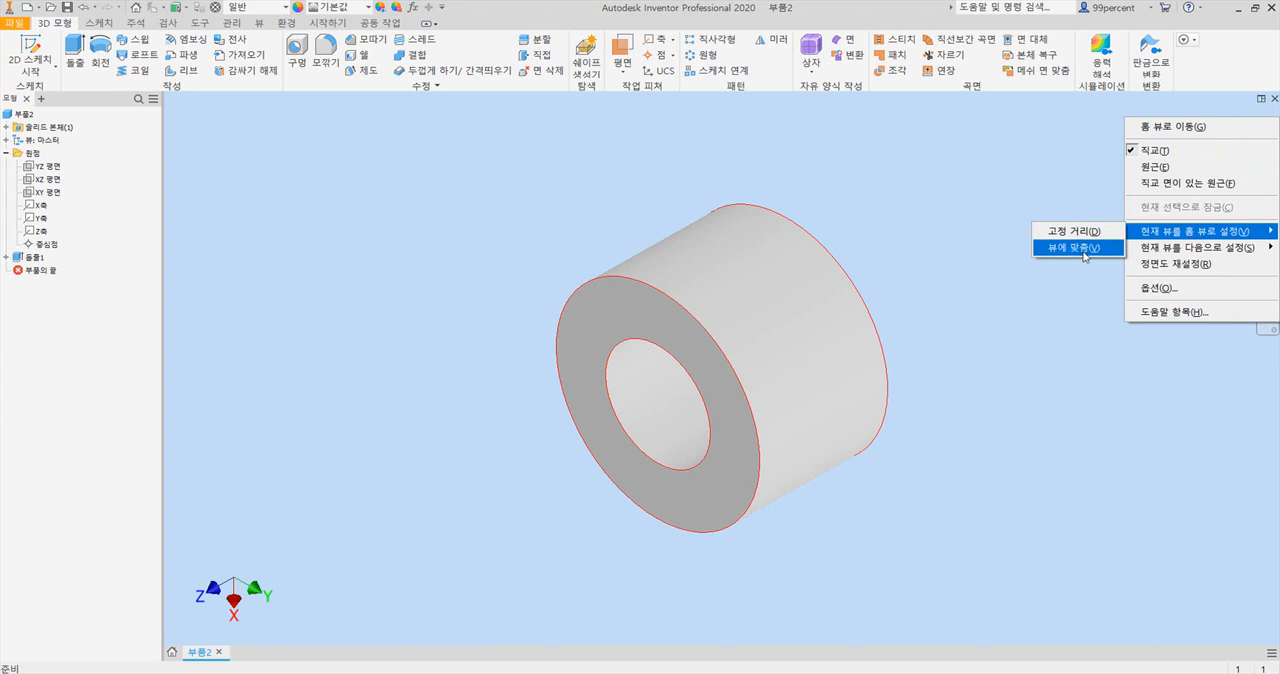
click(996, 343)
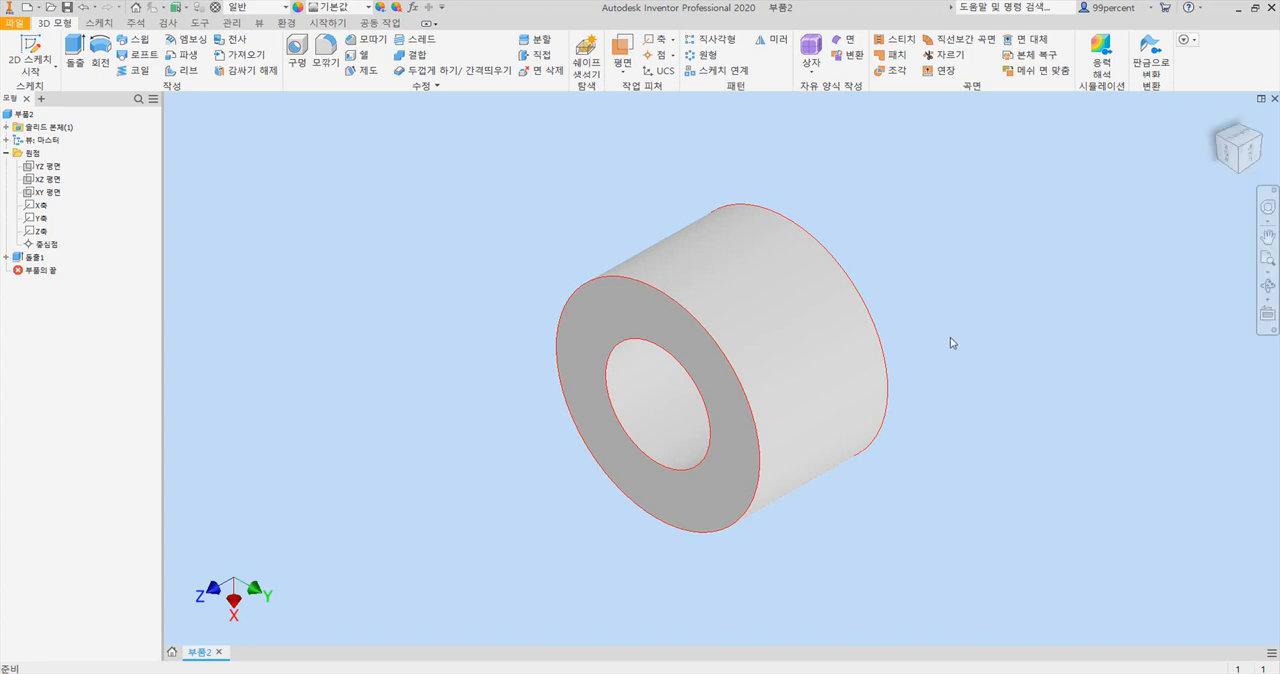
key(F4)
drag(780, 373, 766, 208)
key(Escape)
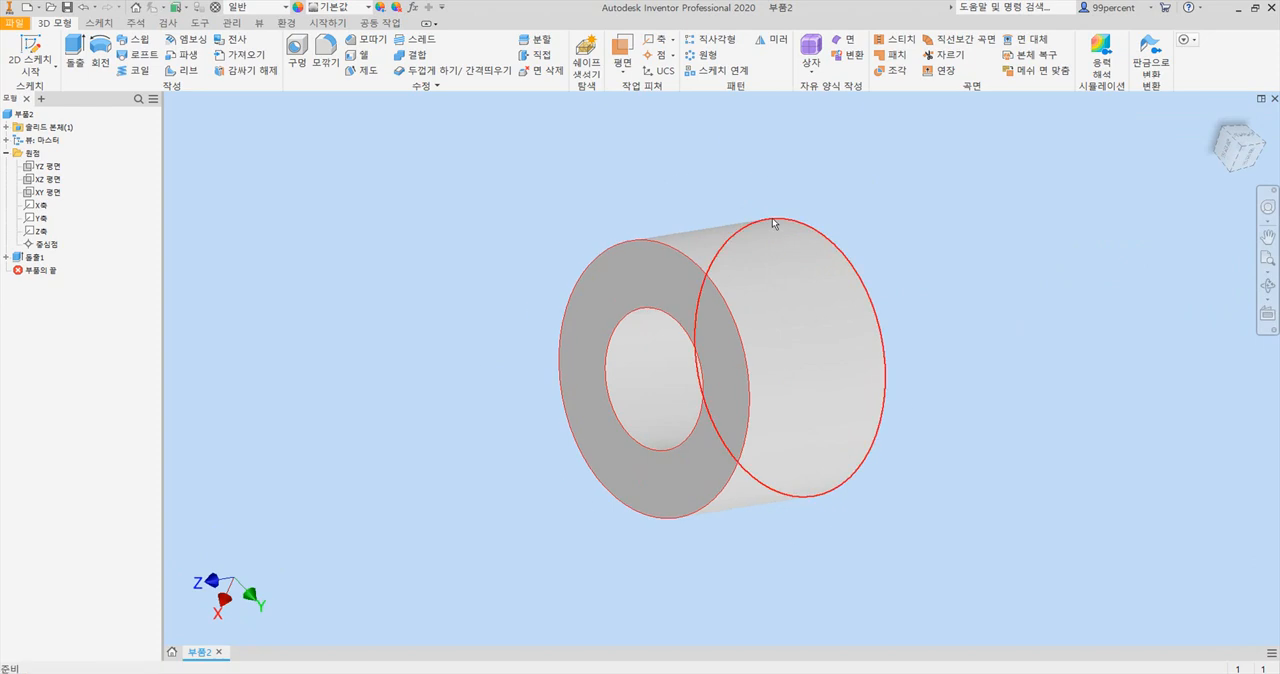
key(F6)
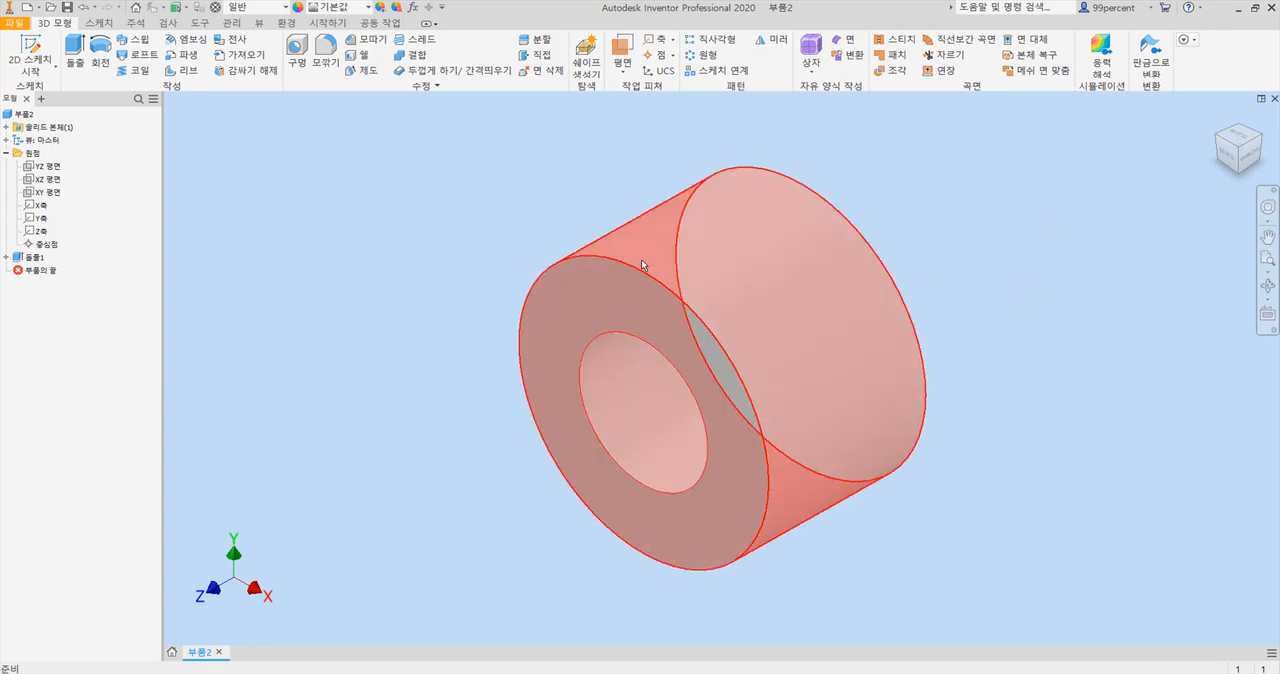
scroll(601, 287, up, 2)
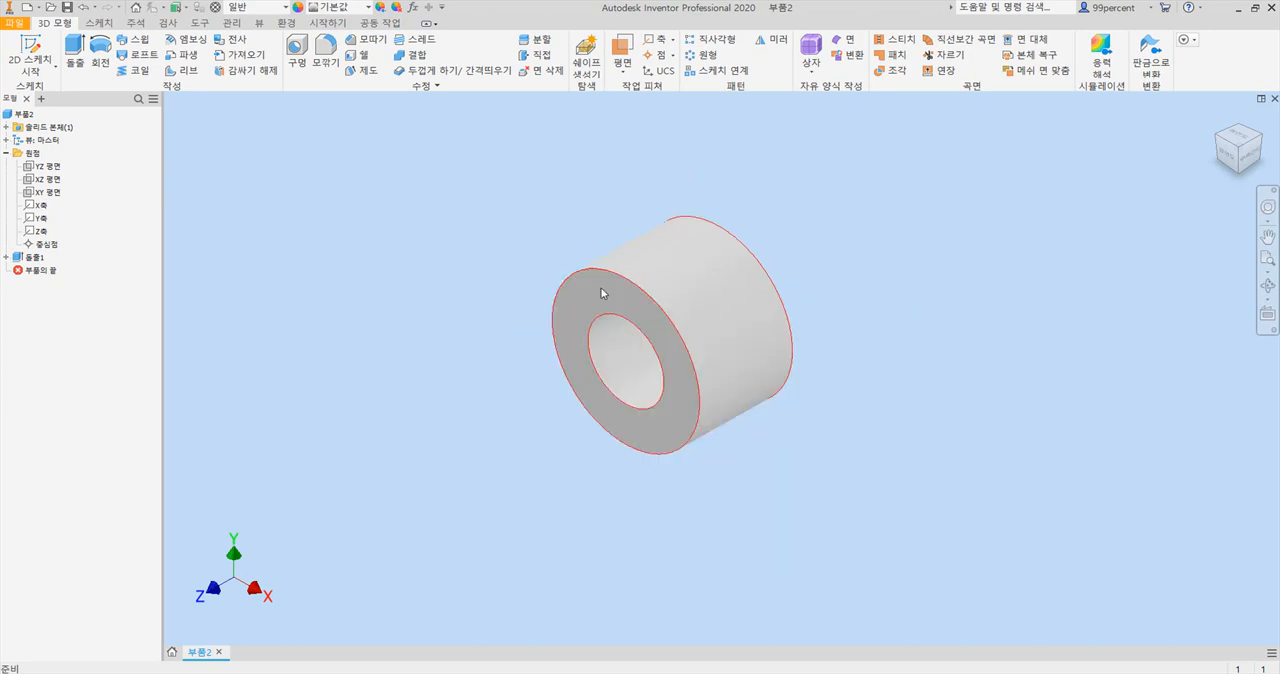
scroll(612, 283, down, 2)
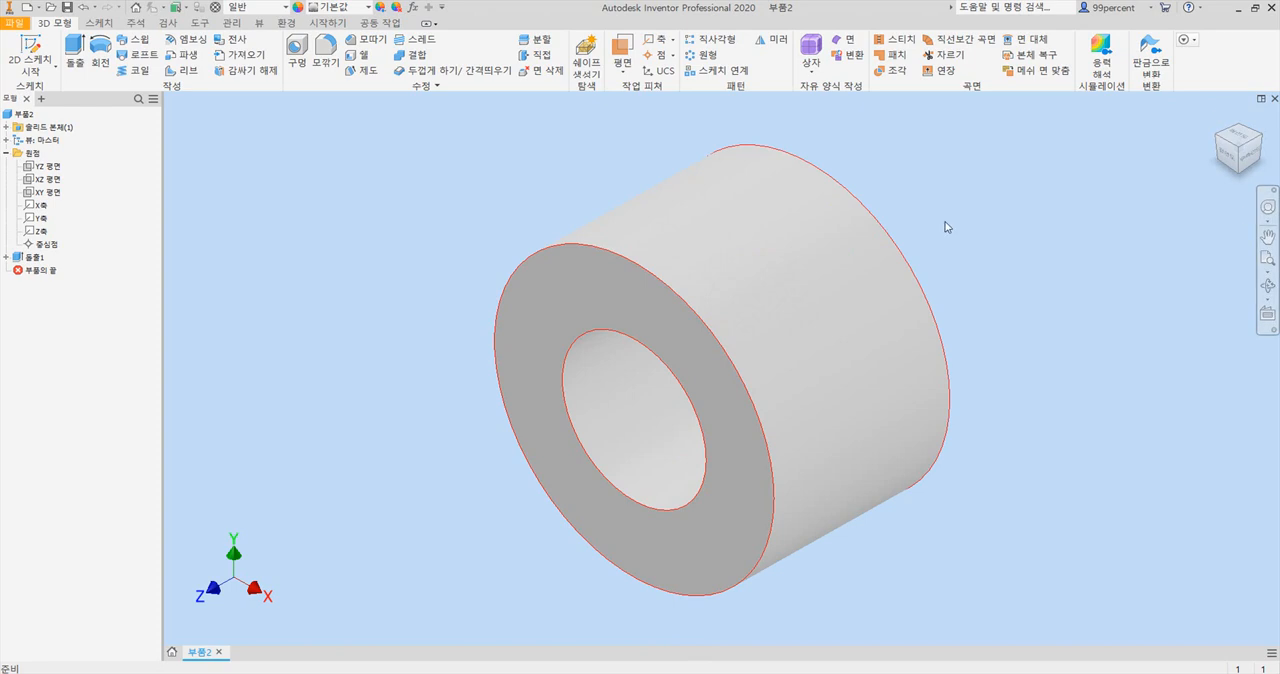
After checking the keyway dimensions in the Acrobat drawing, start a new 2D sketch on the hub's front annular face in Inventor.
click(660, 630)
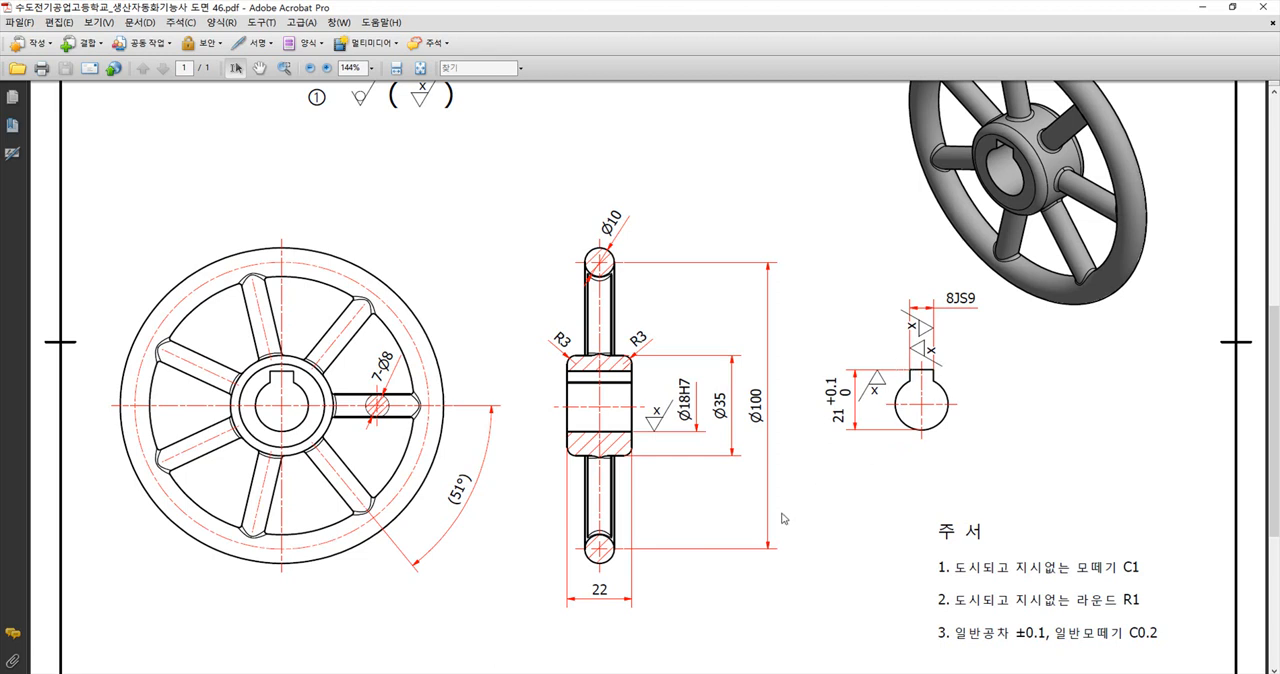
key(alt+Tab)
click(623, 290)
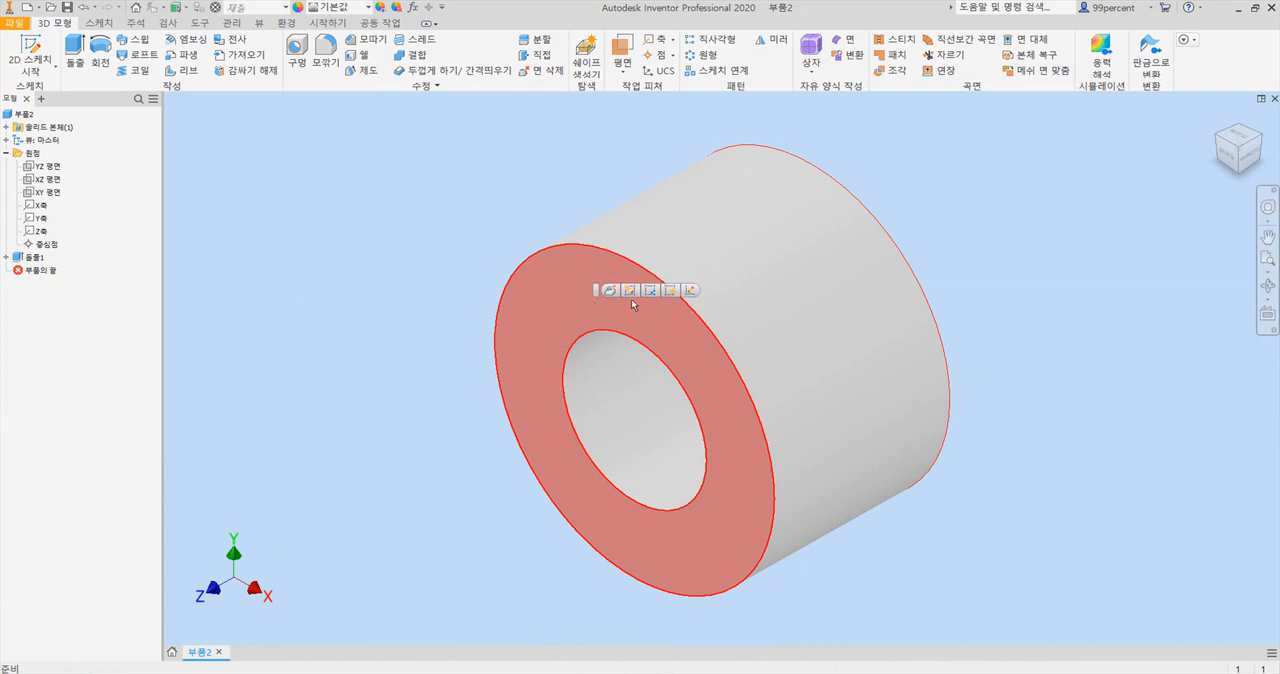
click(691, 290)
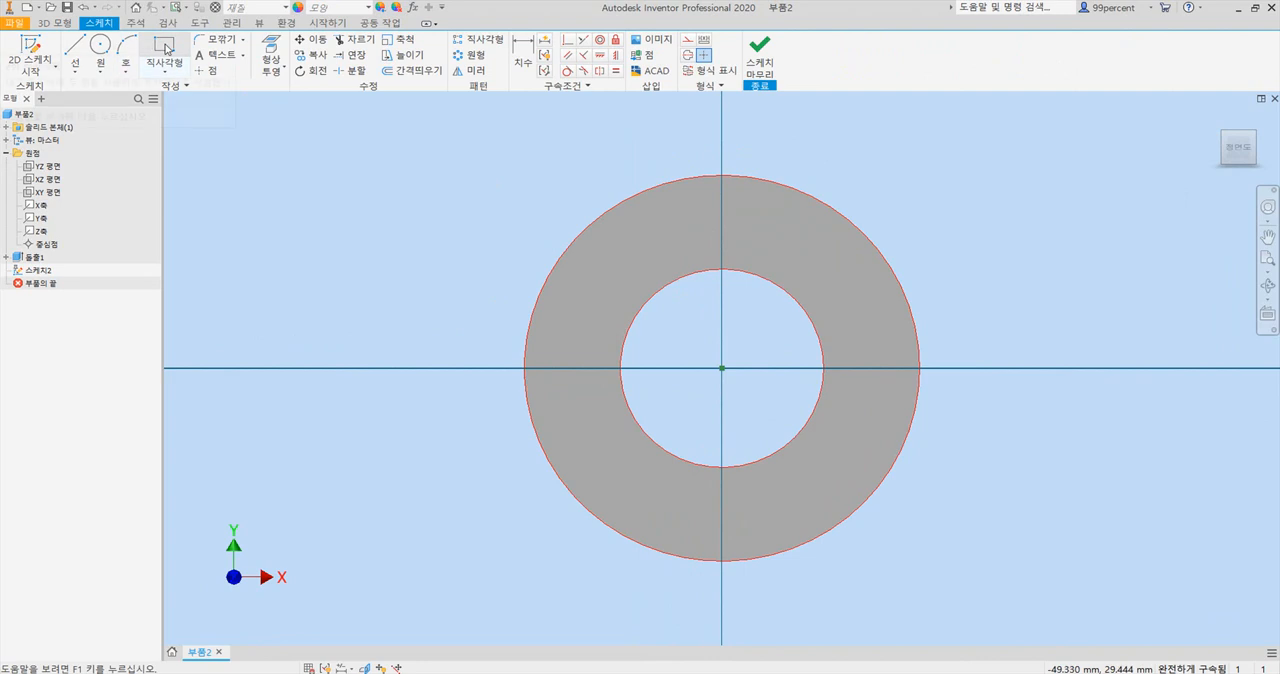
Sketch a rectangle about 7.75 mm wide and 4.7 mm high across the upper edge of the bore for the keyway.
click(165, 48)
scroll(720, 266, up, 2)
scroll(665, 218, down, 2)
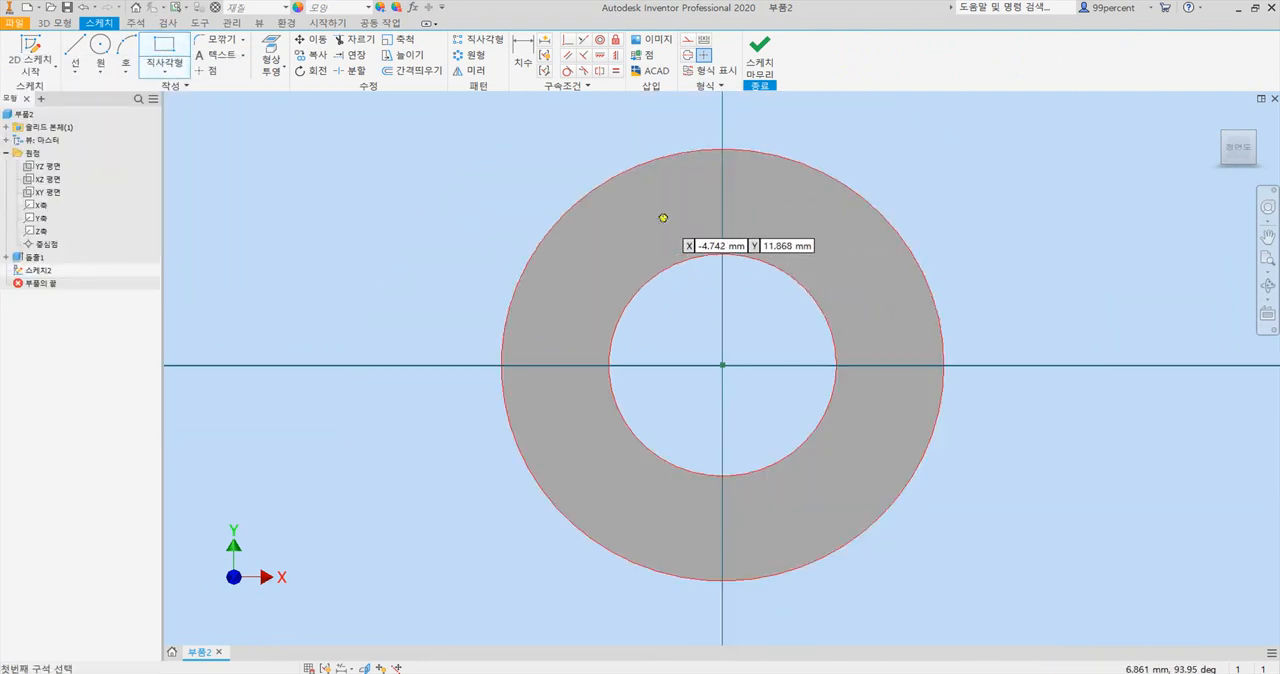
click(670, 232)
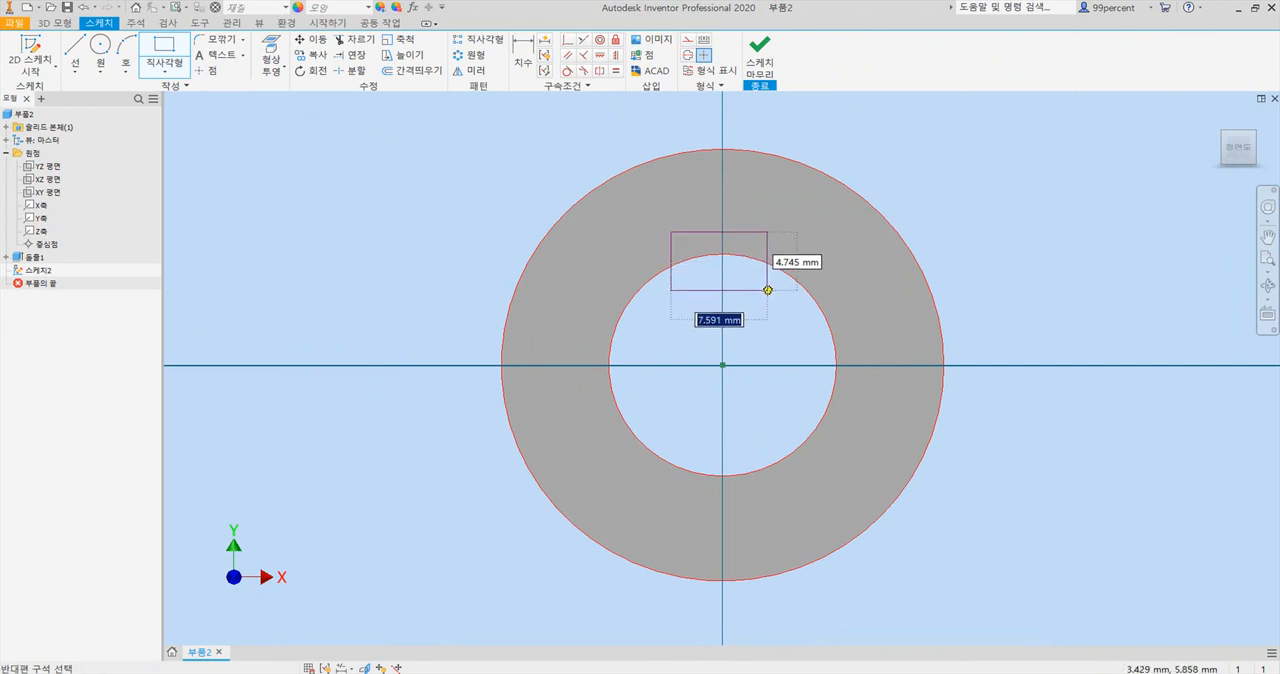
click(767, 291)
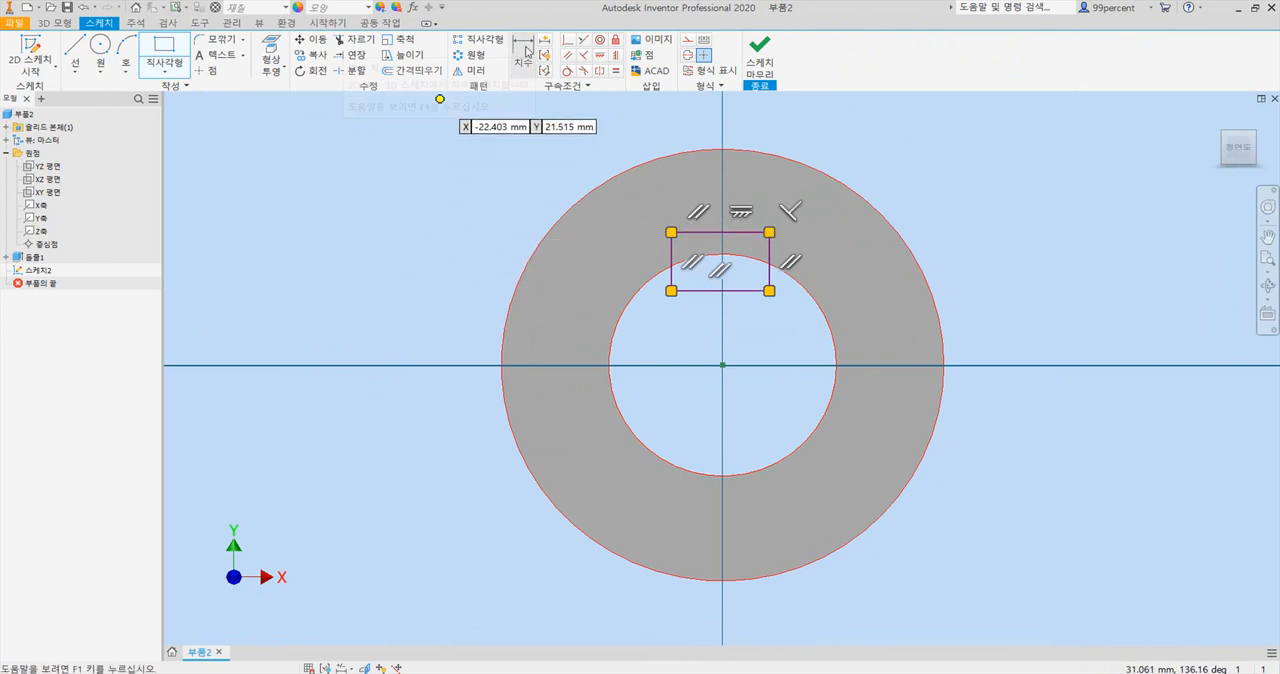
Dimension the keyway rectangle's width as 8 mm.
click(523, 45)
click(716, 233)
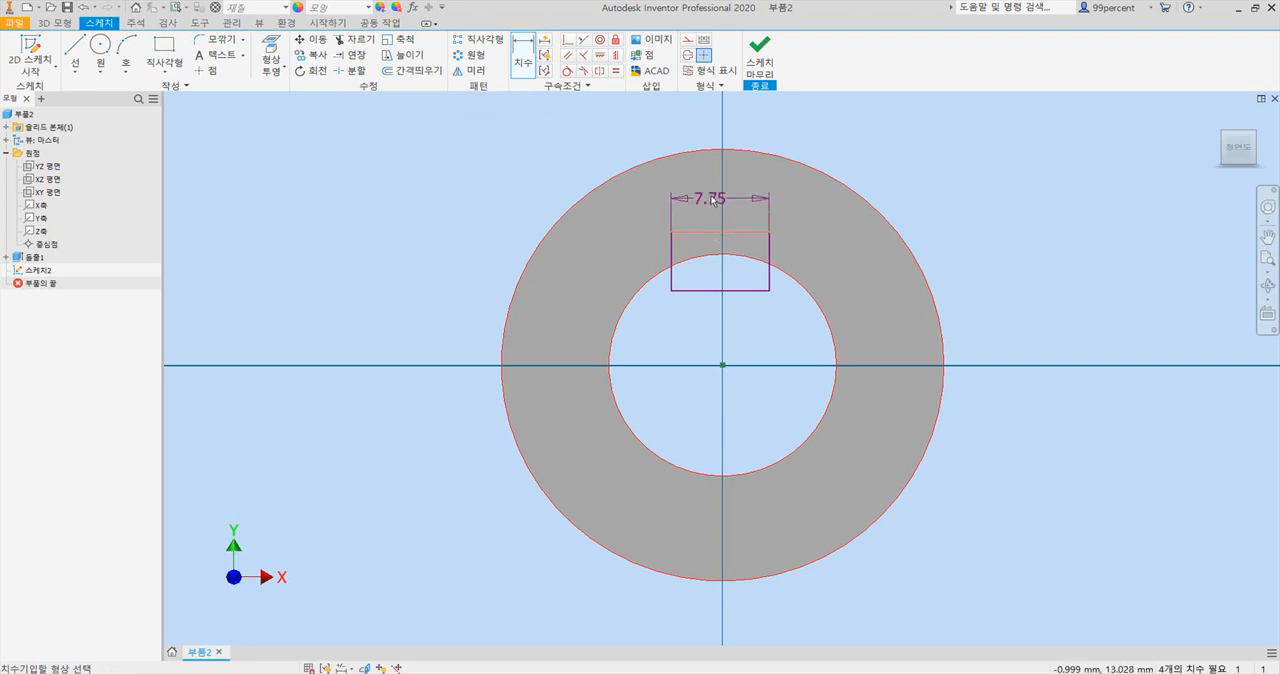
click(716, 132)
text(8)
key(Return)
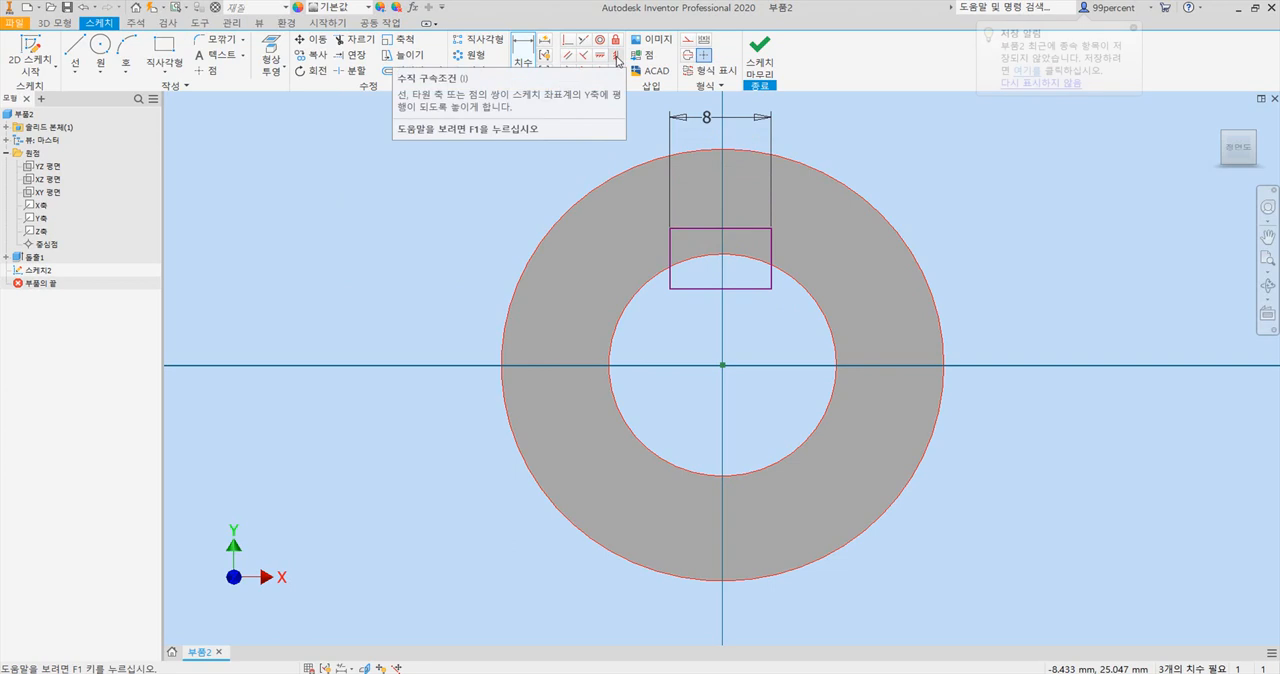
Centre the keyway rectangle above the bore with a vertical constraint between the origin and the midpoint of its upper edge.
click(616, 57)
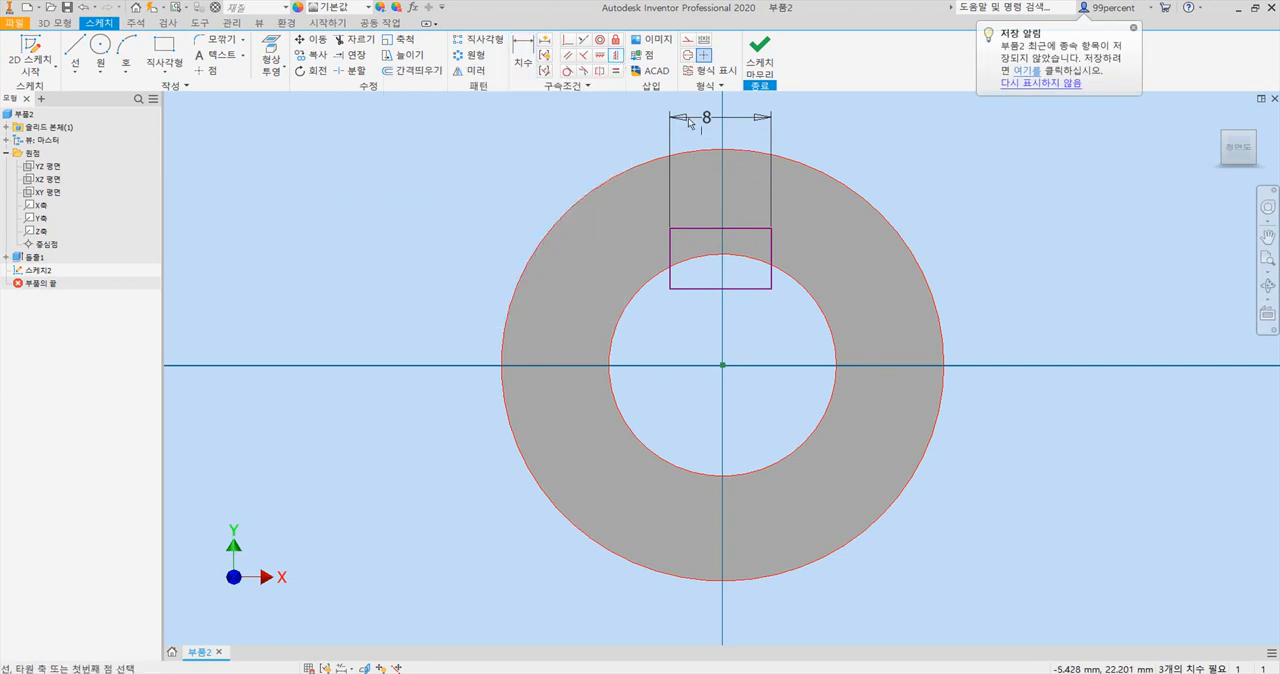
click(724, 365)
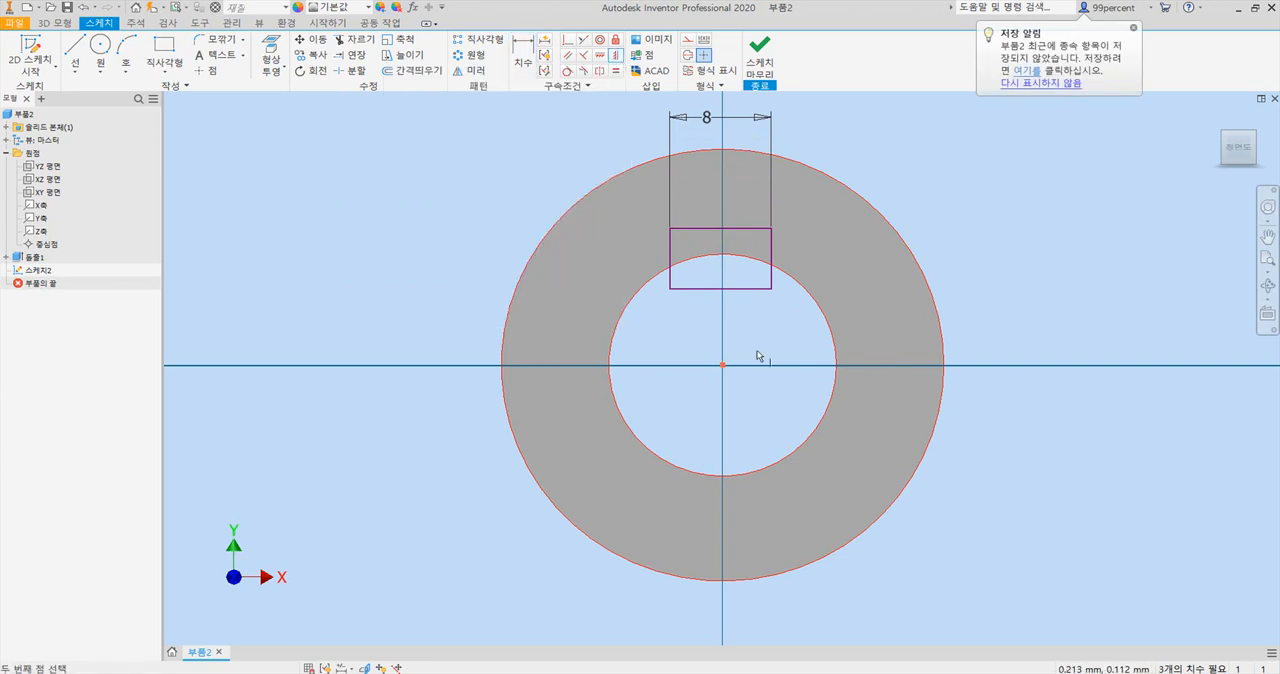
click(718, 229)
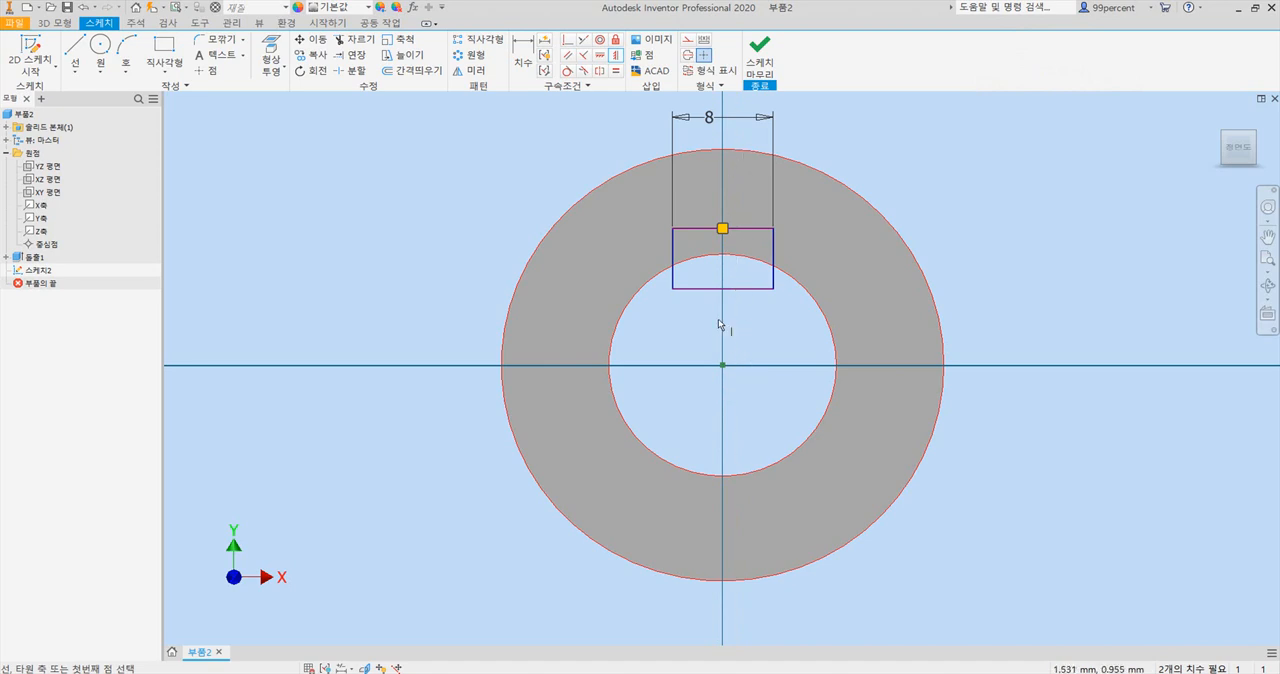
Dimension the distance from the rectangle's upper edge to the lowest point of the bore circle as 21 mm, checking the Acrobat drawing.
click(529, 52)
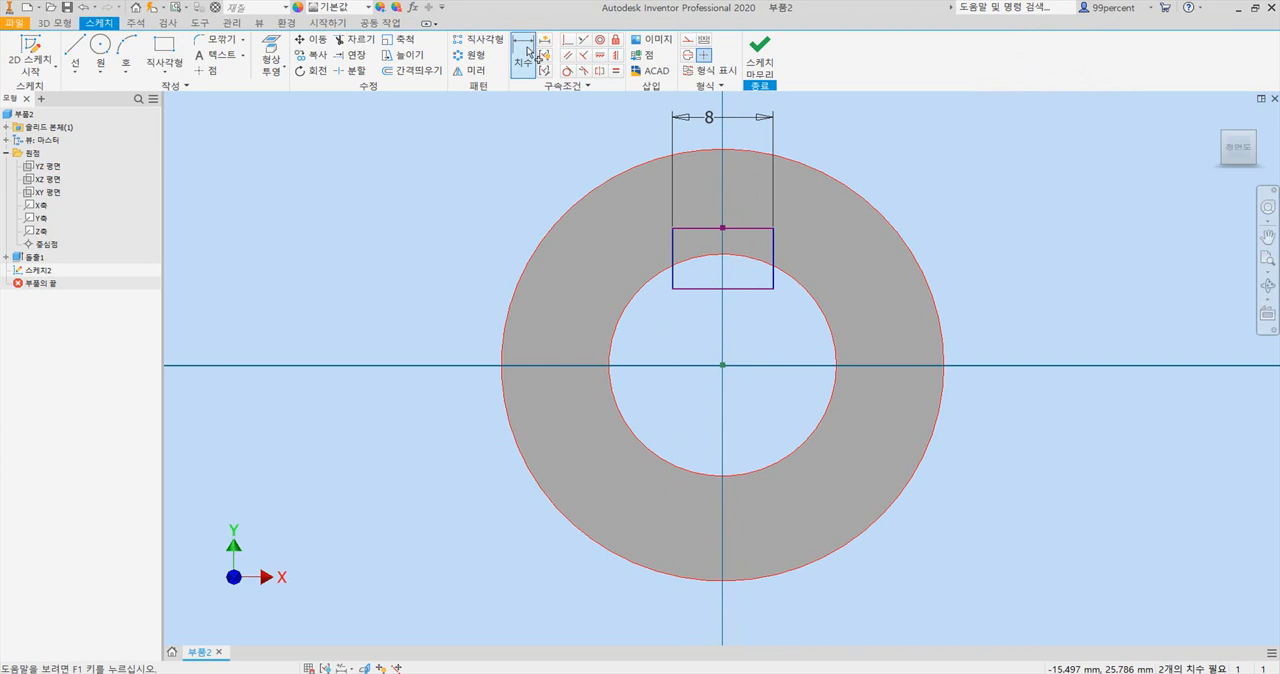
click(700, 230)
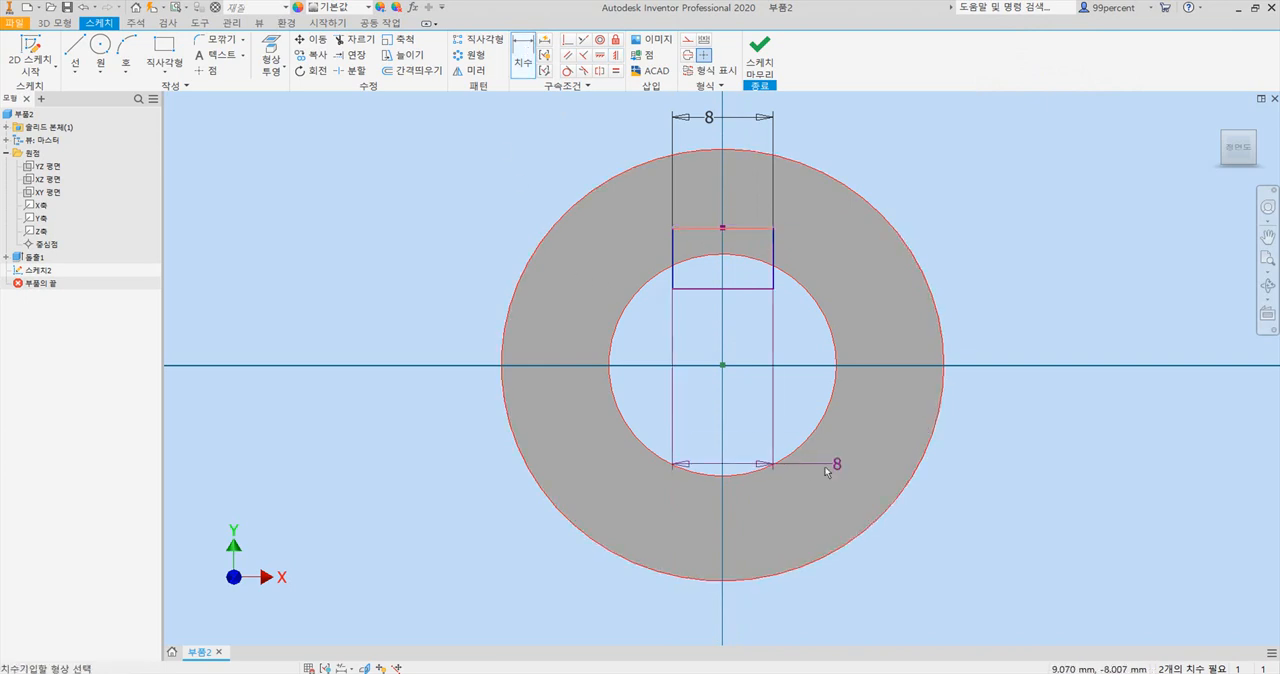
click(722, 477)
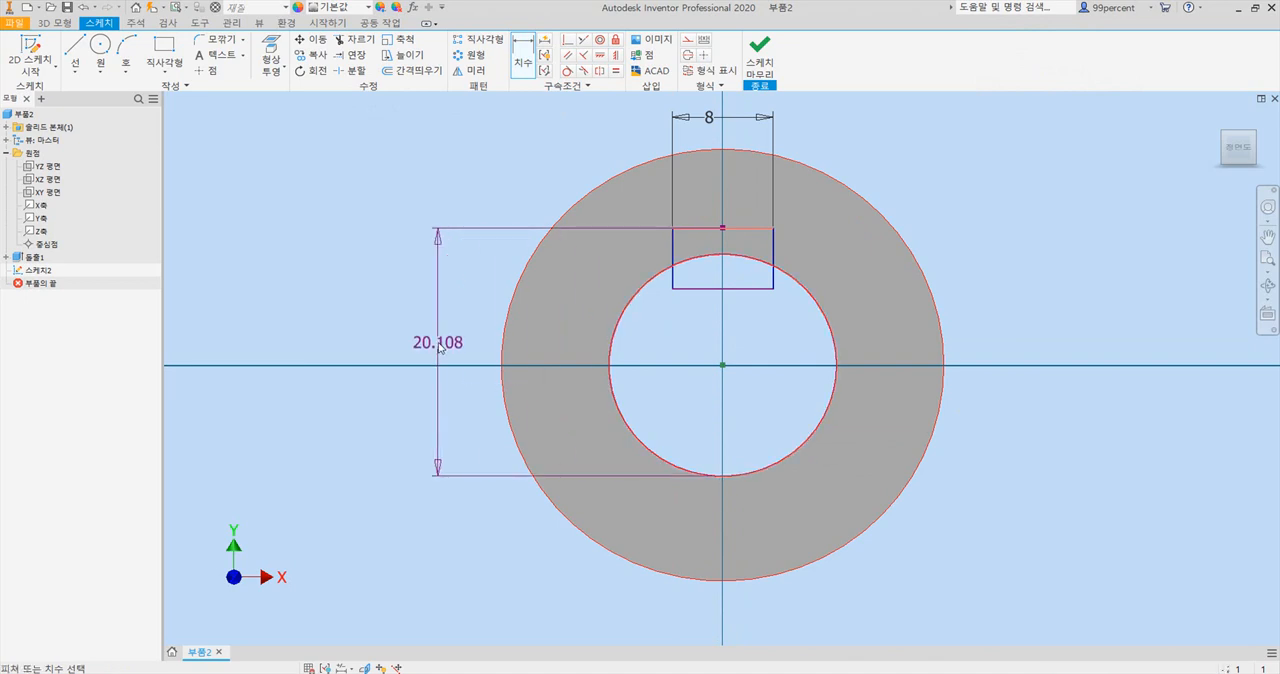
click(440, 347)
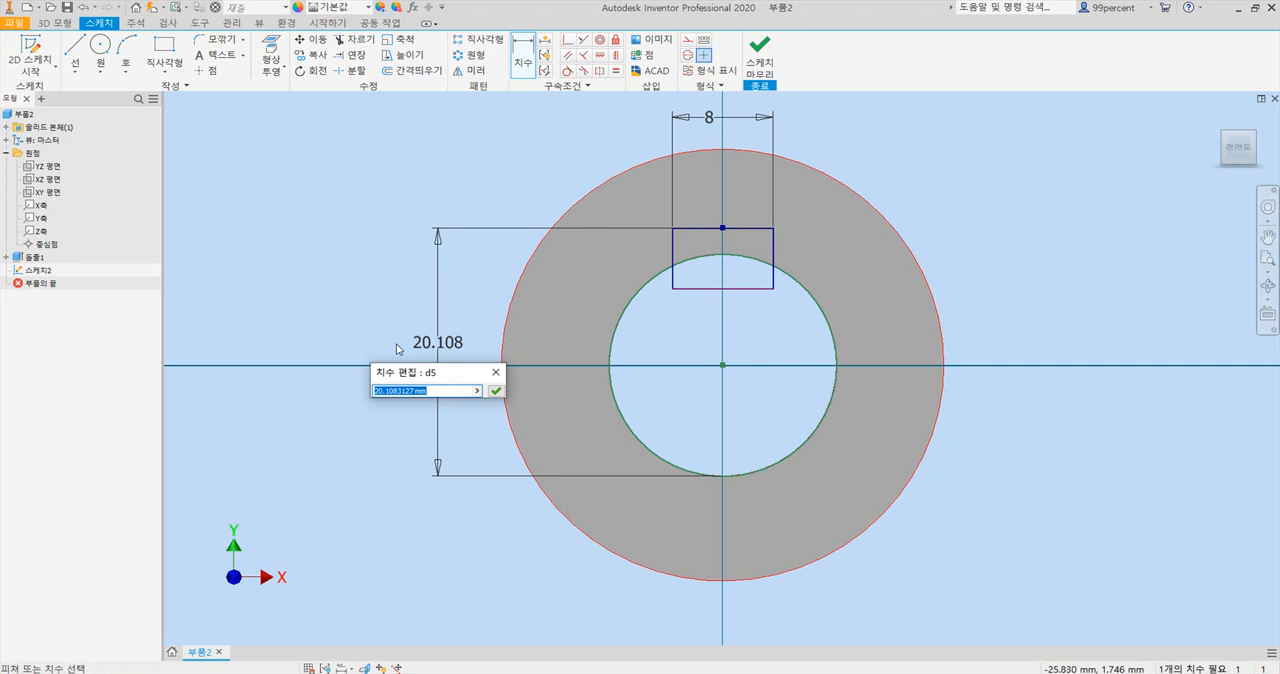
text(21)
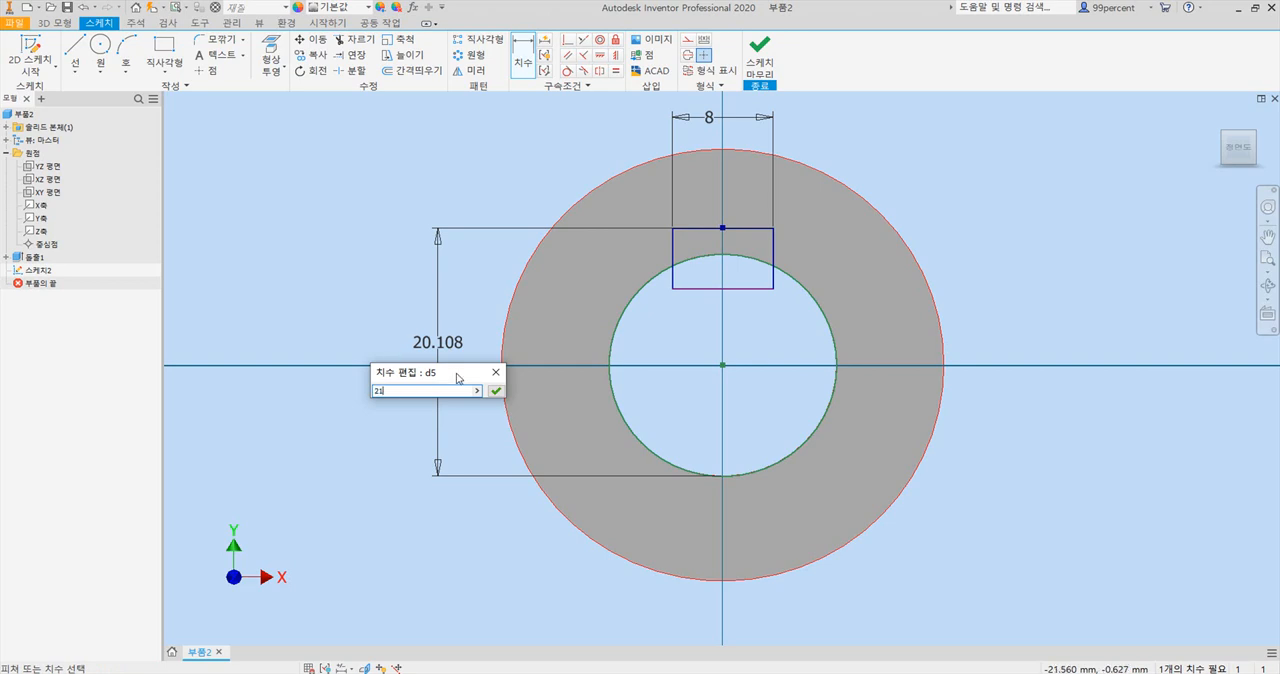
click(495, 391)
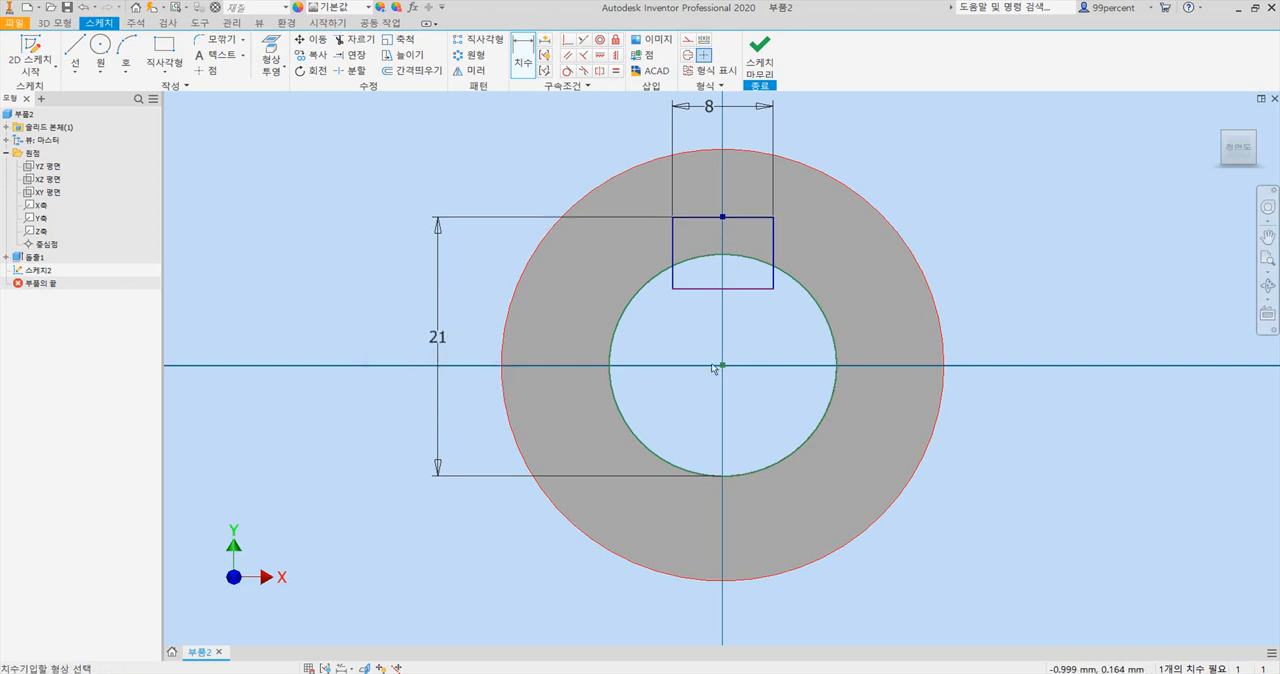
key(Escape)
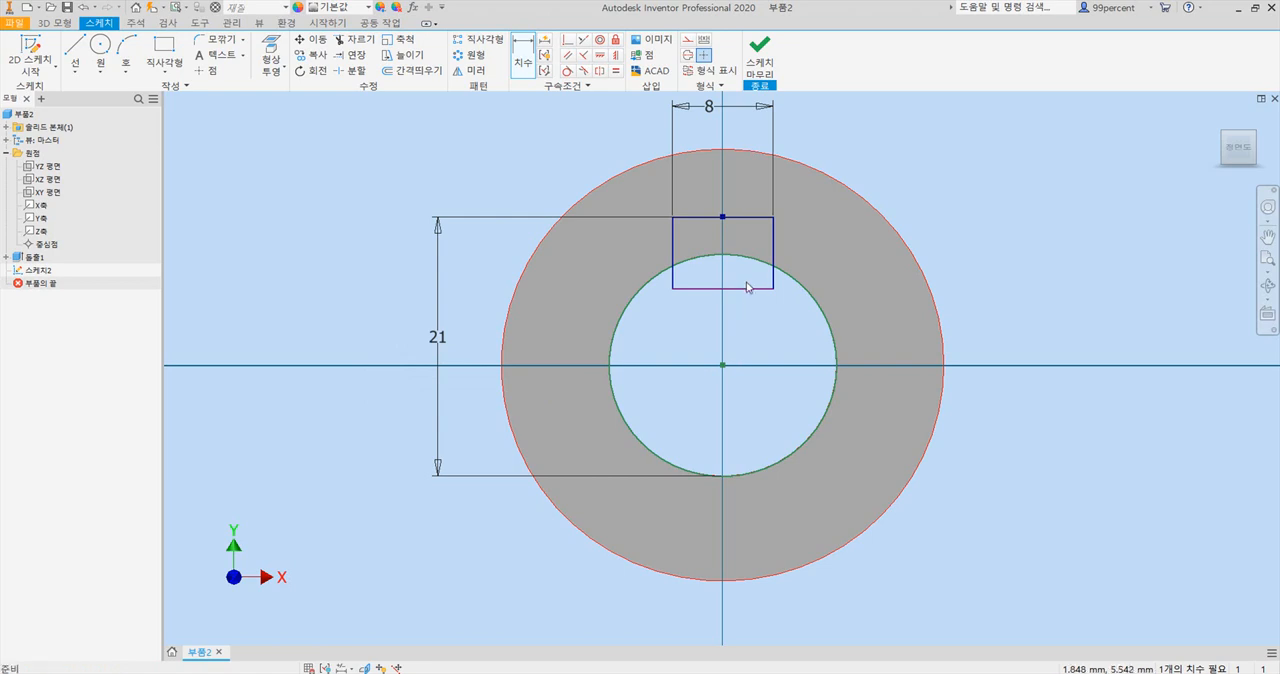
Dimension the height of the keyway rectangle between its upper and lower edges as 5 mm.
mouse_move(745, 289)
mouse_down()
mouse_move(745, 248)
mouse_move(740, 334)
mouse_move(738, 263)
mouse_move(740, 294)
mouse_move(736, 284)
mouse_up()
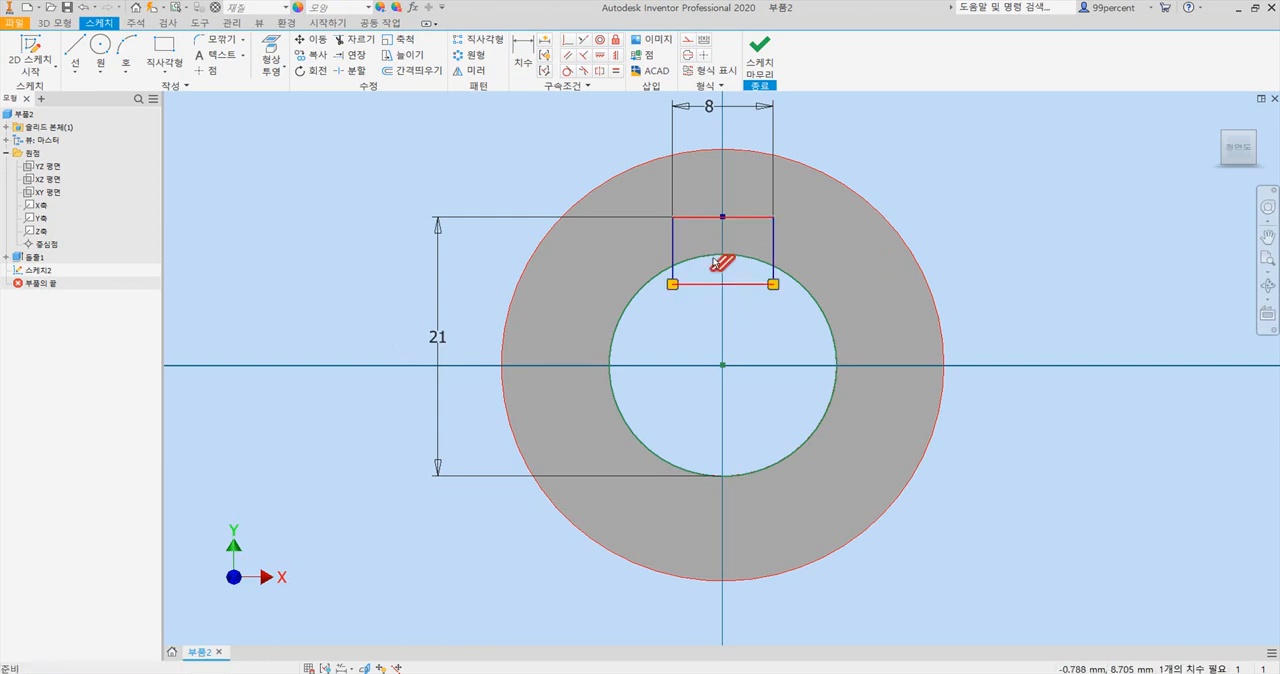
scroll(702, 243, up, 3)
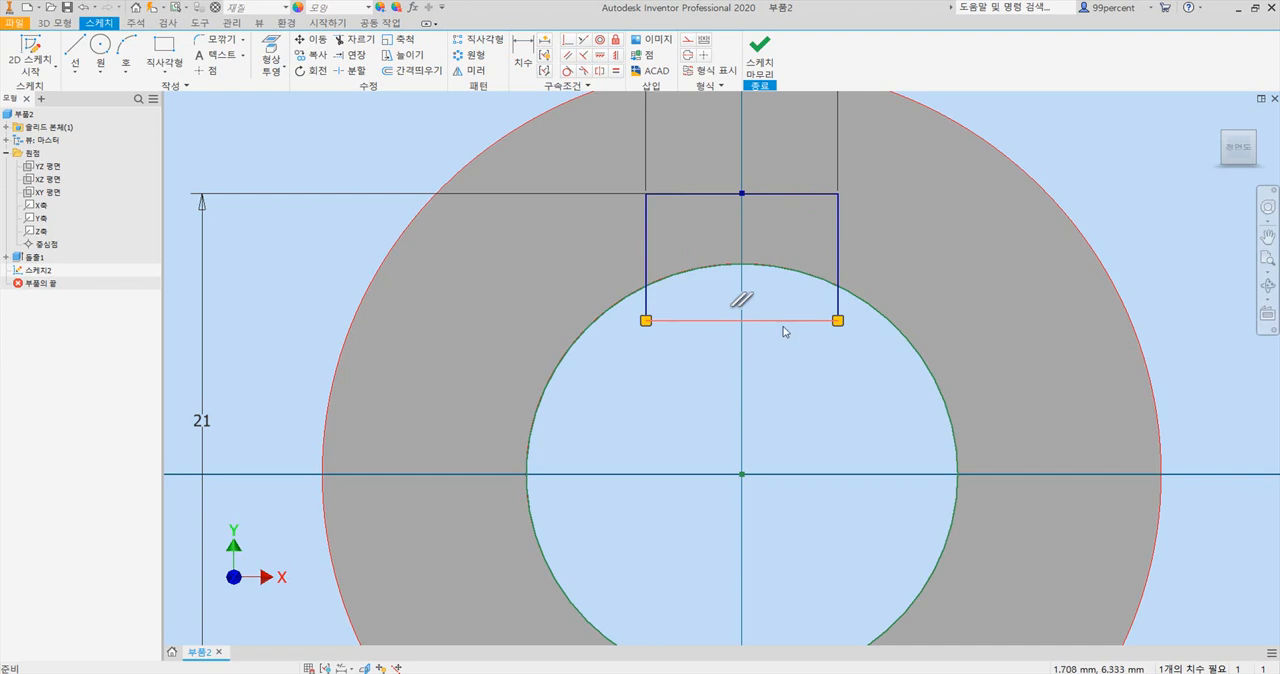
scroll(777, 318, down, 3)
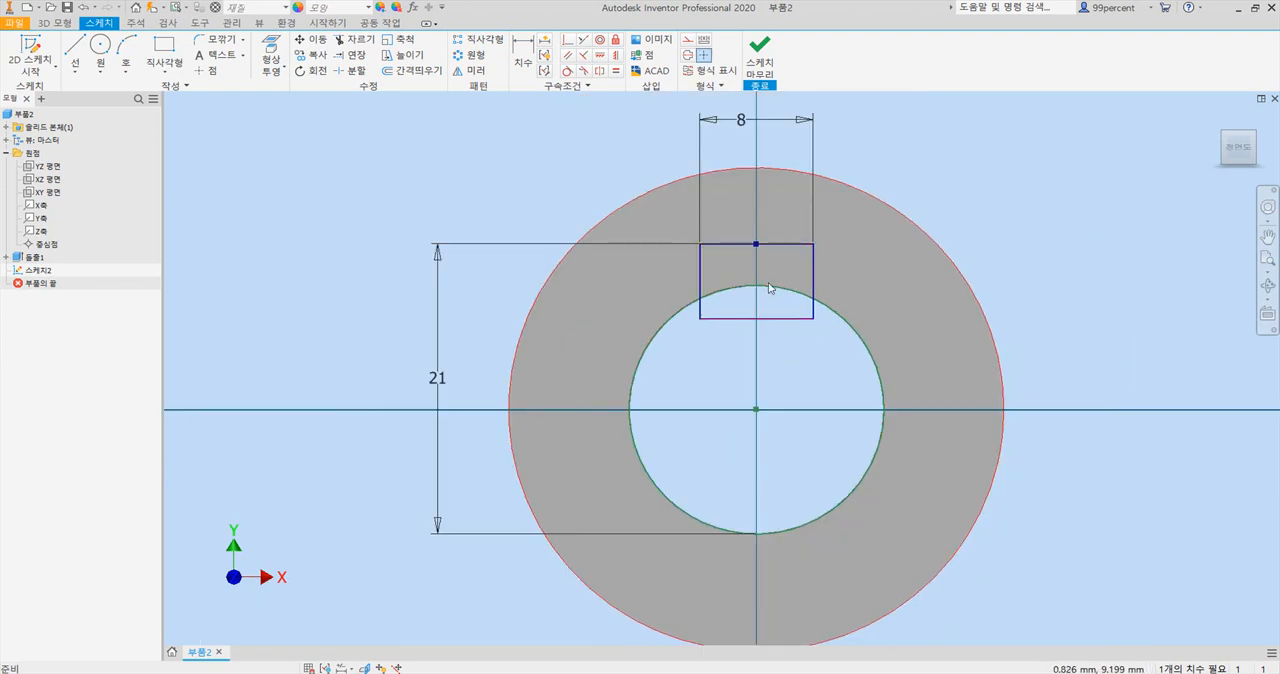
click(522, 55)
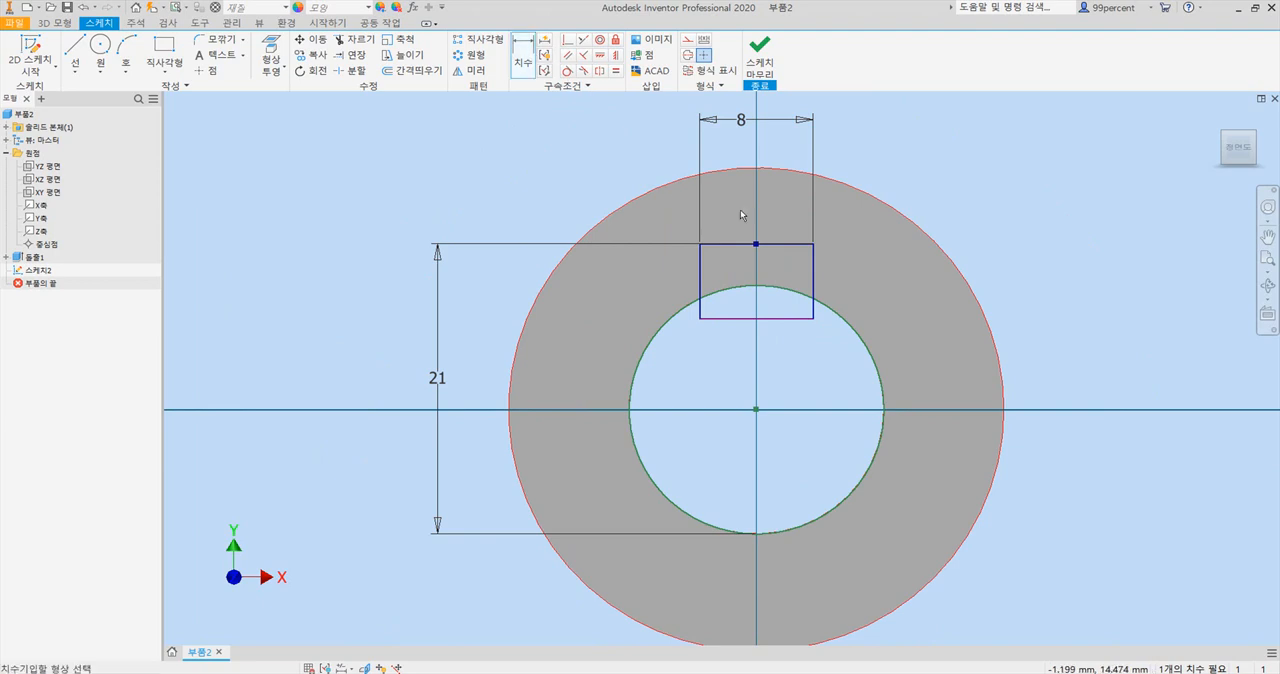
click(795, 245)
click(792, 319)
click(1088, 290)
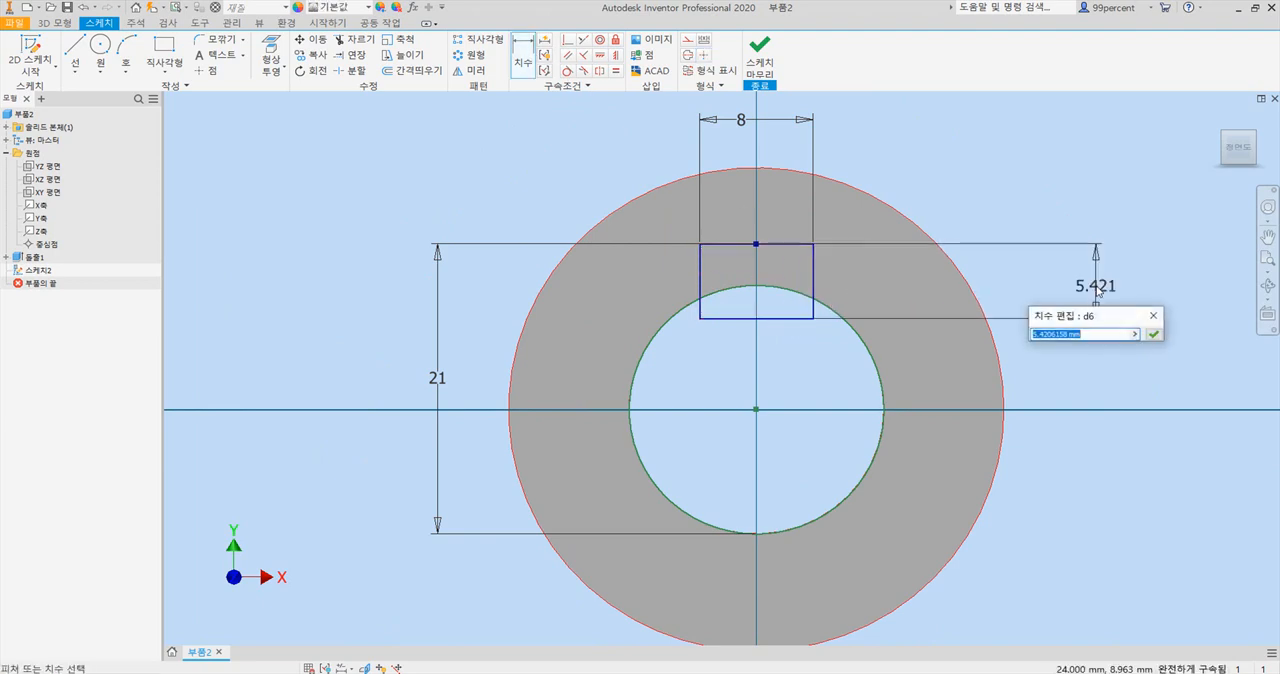
text(5)
key(Return)
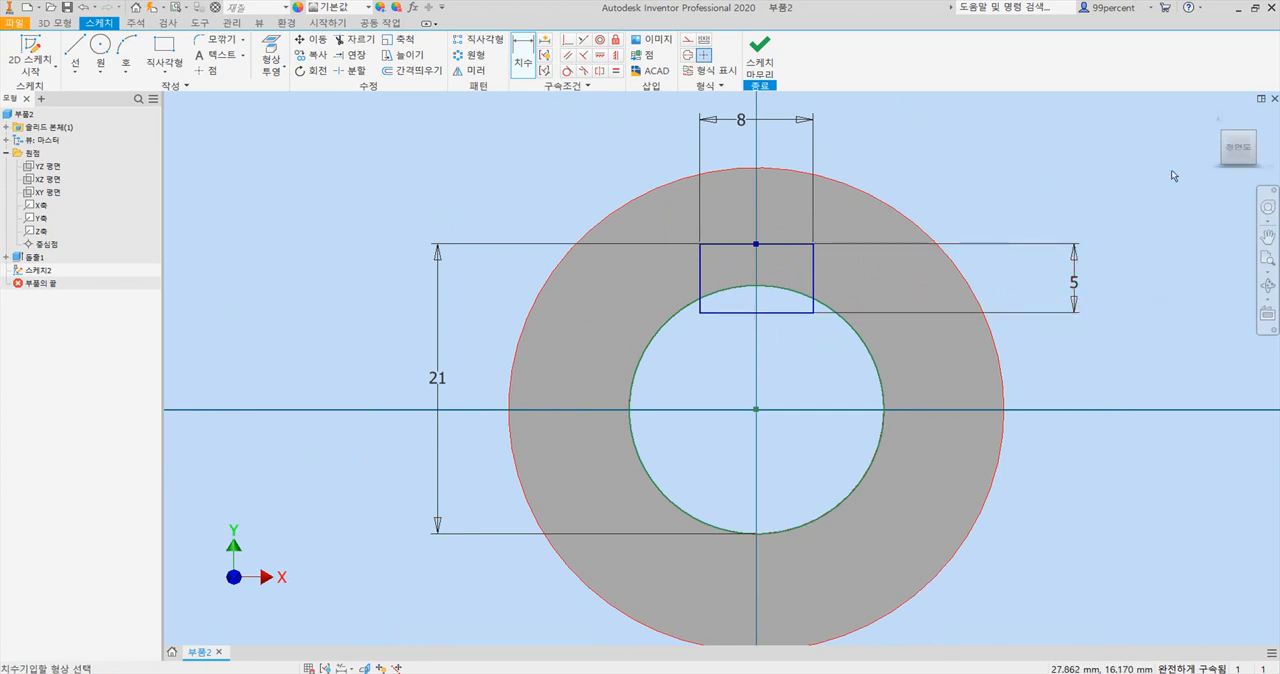
Extrude the keyway profile above the bore as a cut running through all of the hub.
click(1220, 119)
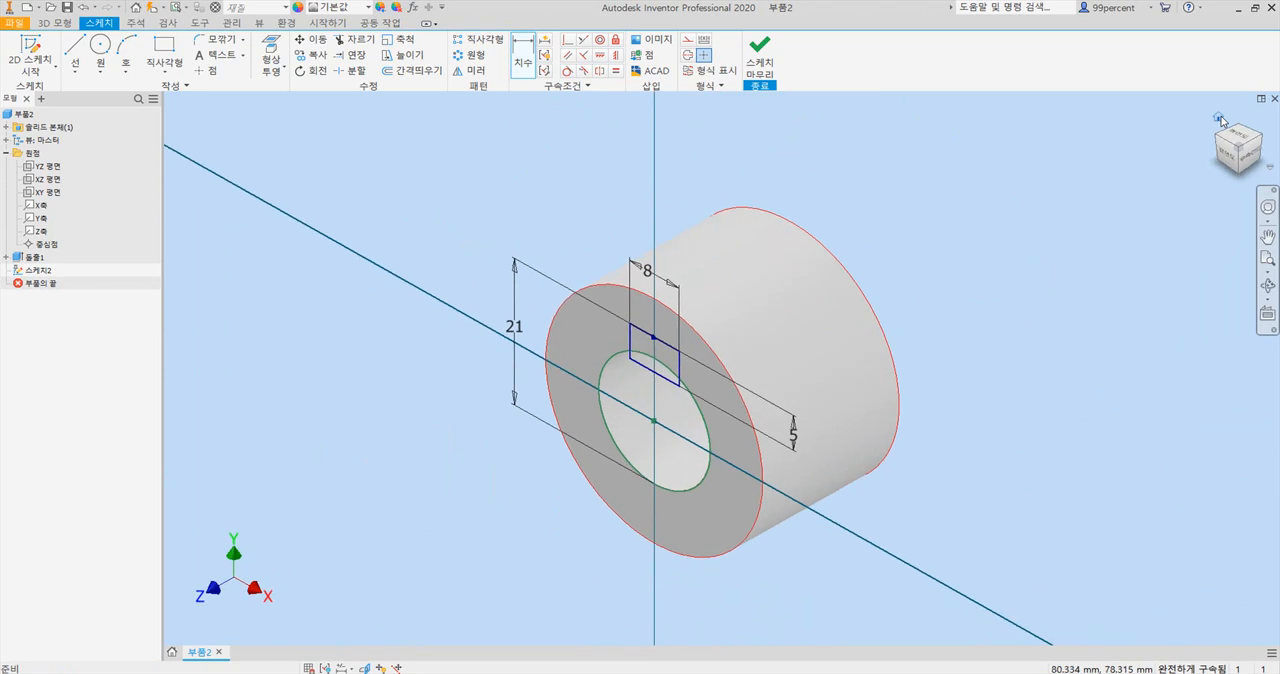
scroll(665, 352, up, 3)
middle_drag(648, 382, 700, 331)
scroll(660, 260, down, 1)
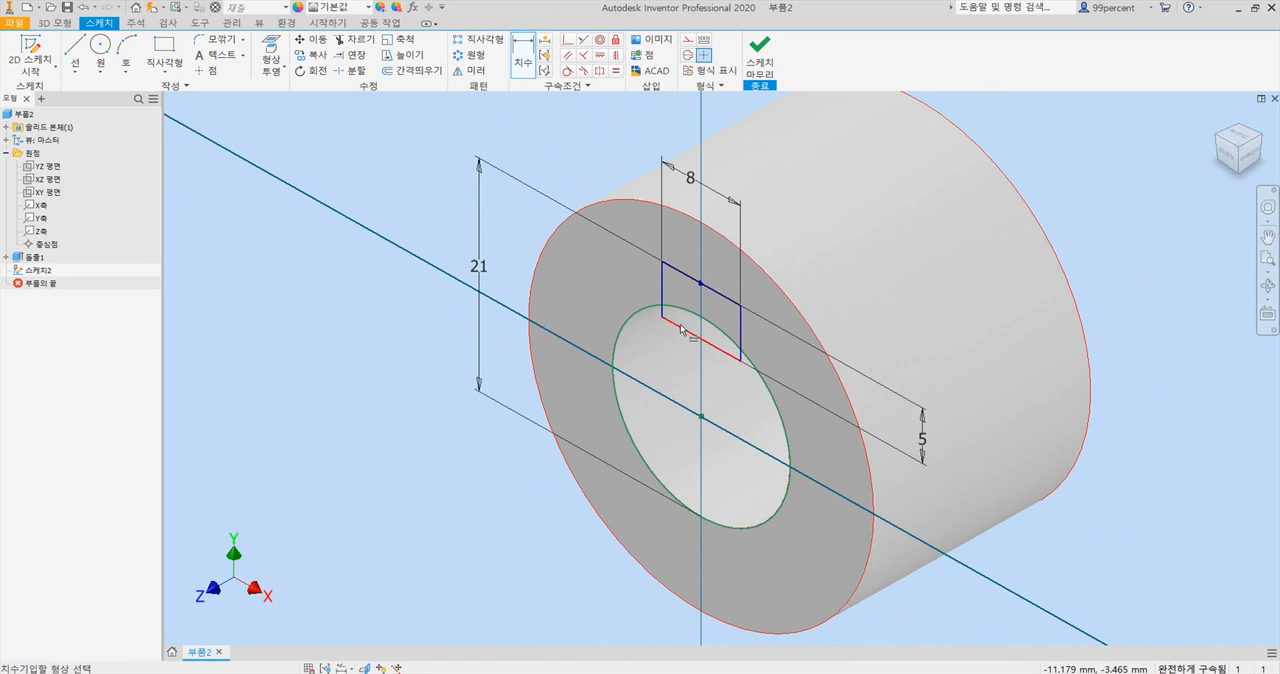
click(56, 23)
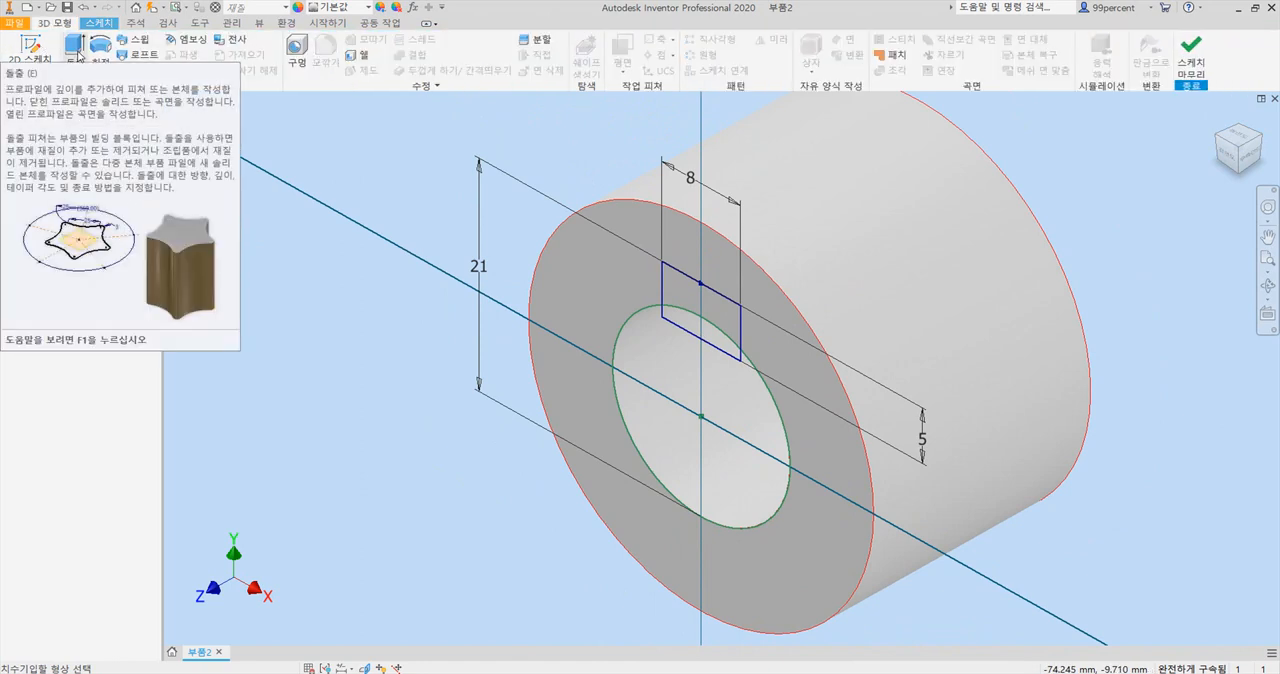
click(75, 46)
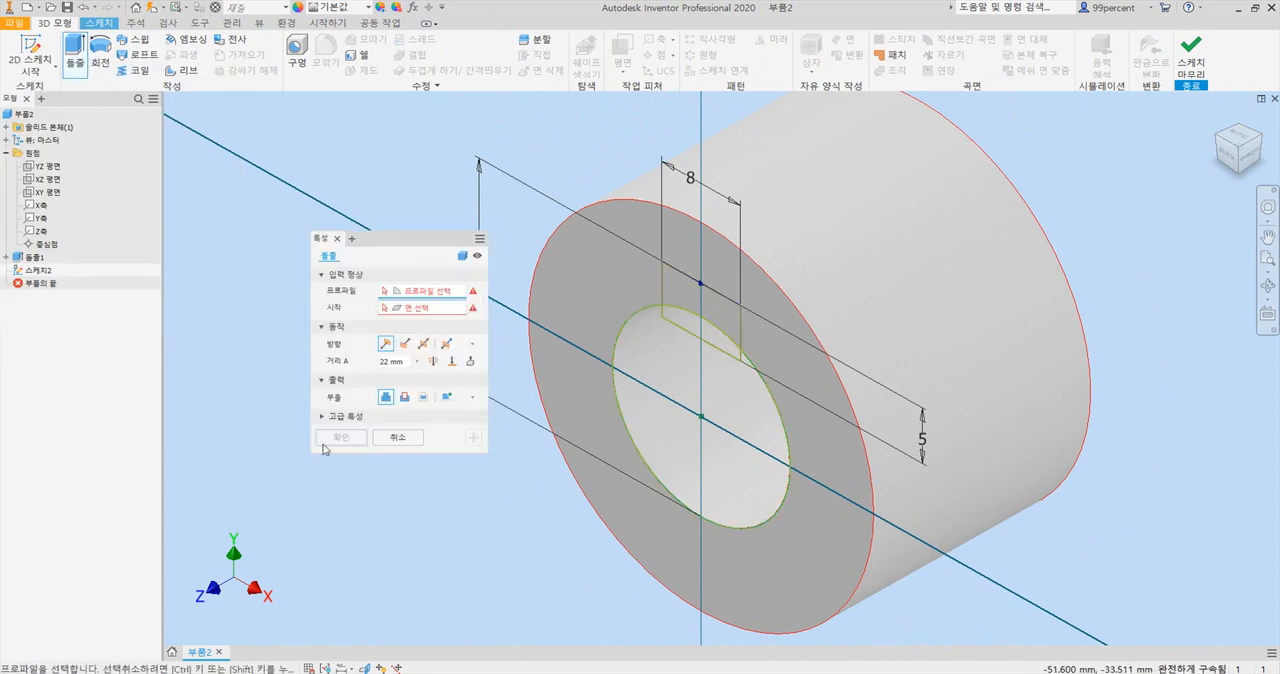
click(697, 311)
mouse_move(403, 243)
mouse_down()
mouse_move(357, 234)
mouse_move(325, 200)
mouse_up()
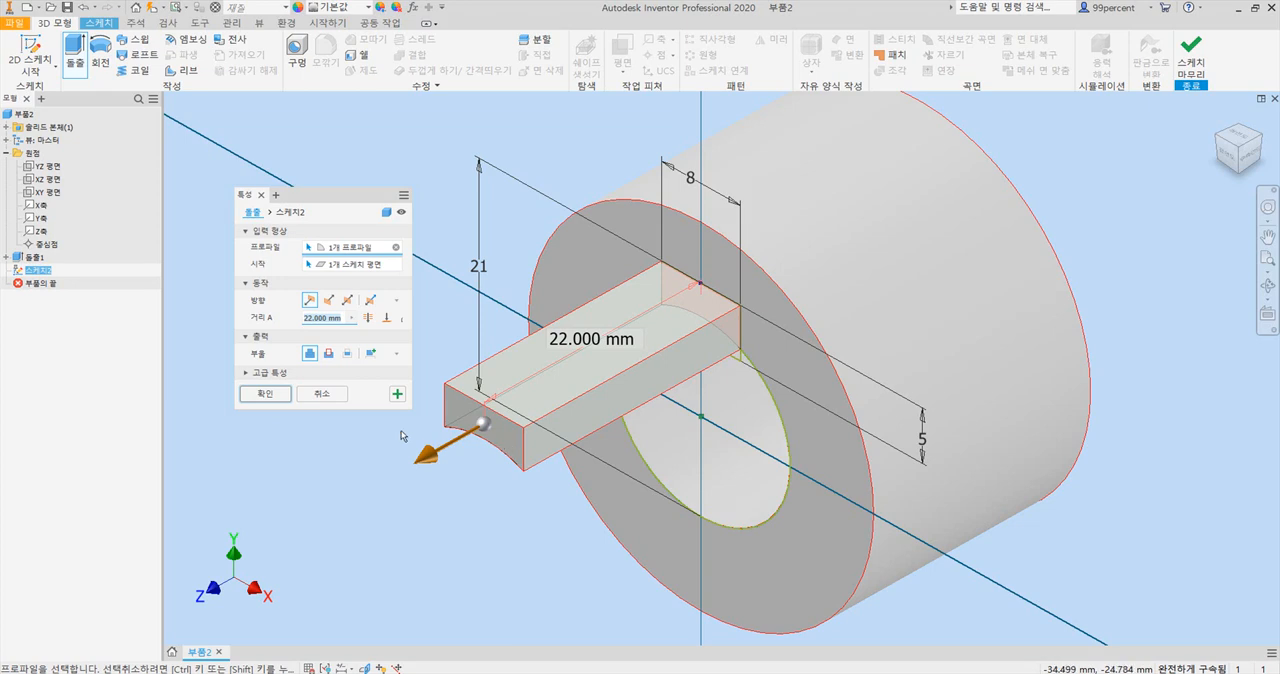
click(329, 354)
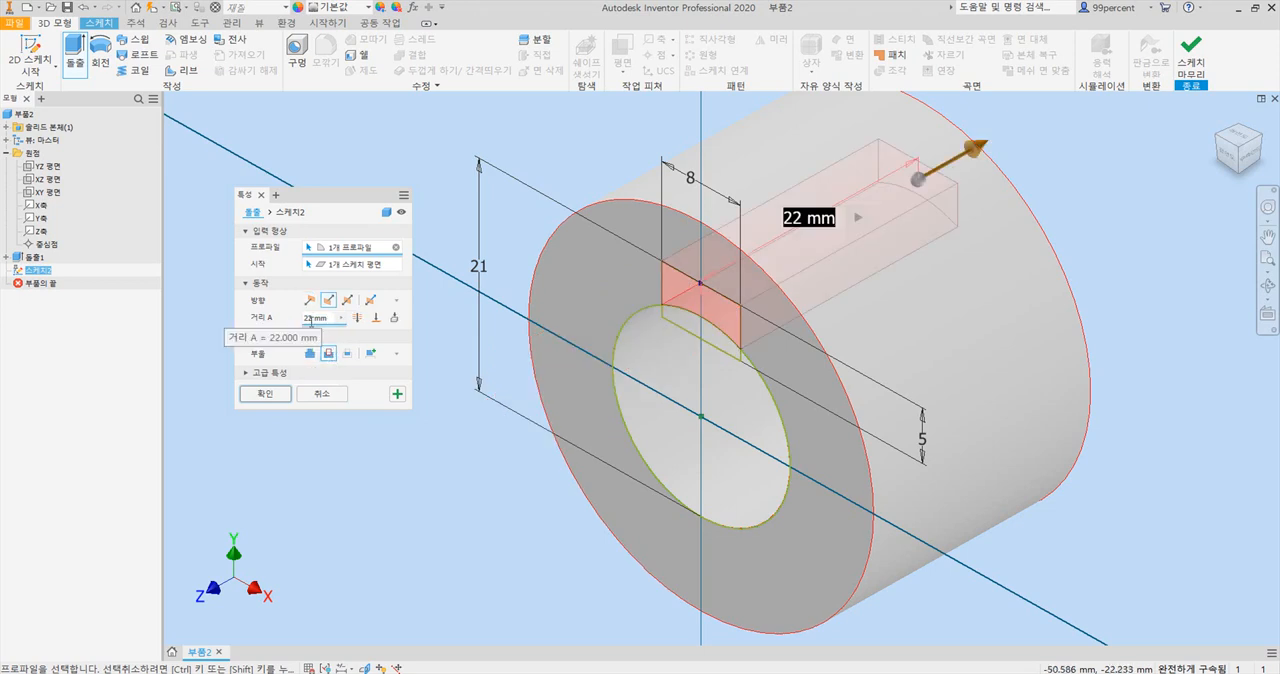
click(365, 320)
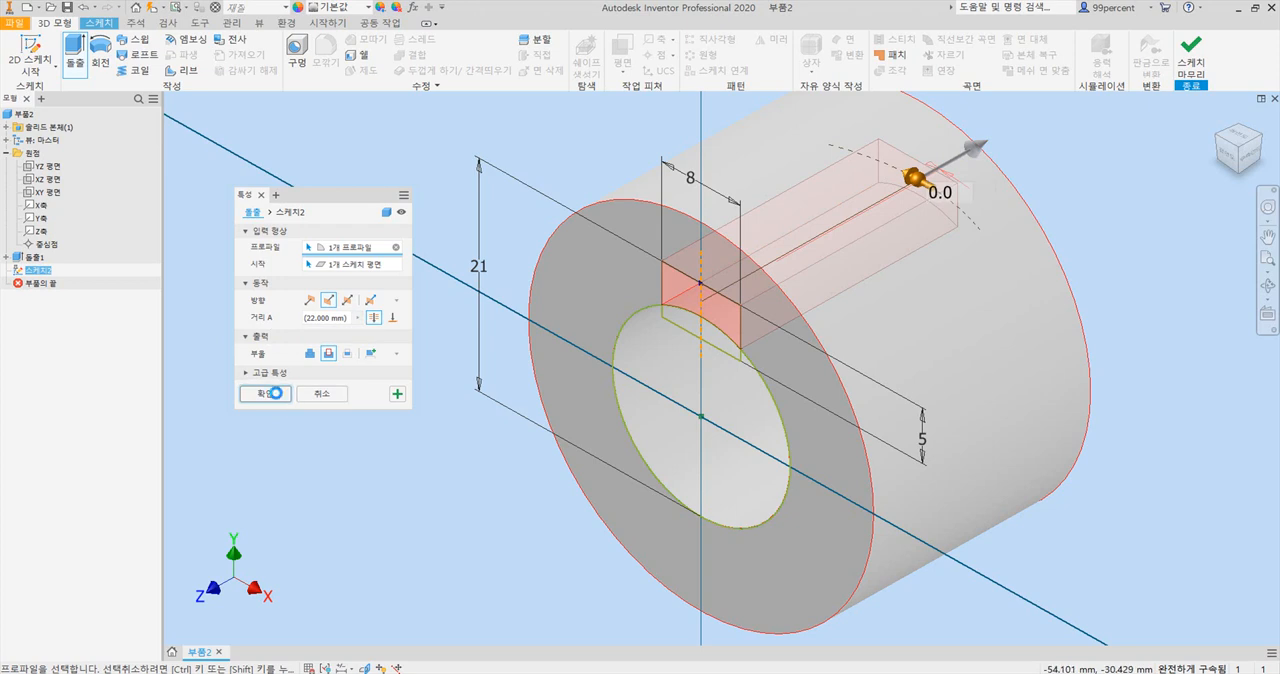
click(265, 394)
scroll(911, 290, down, 3)
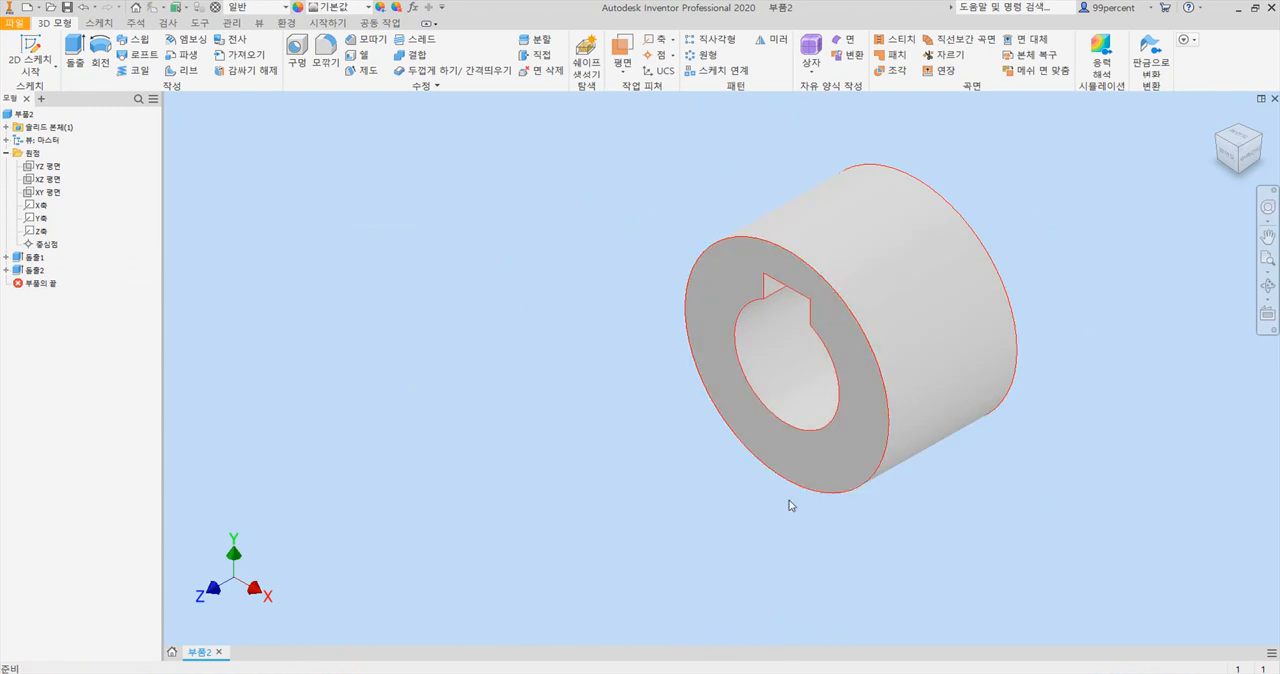
Check the handwheel drawing in Acrobat, return to Inventor and start a new sketch on the XZ origin plane.
key(alt+Tab)
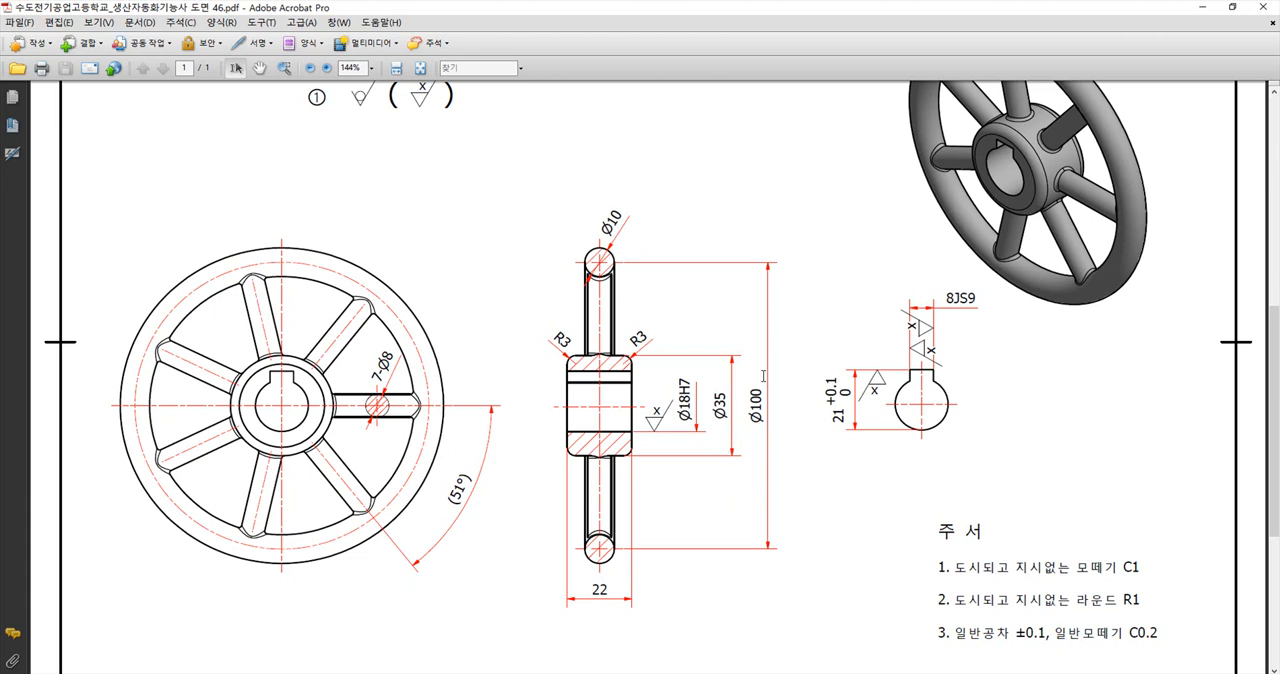
click(642, 673)
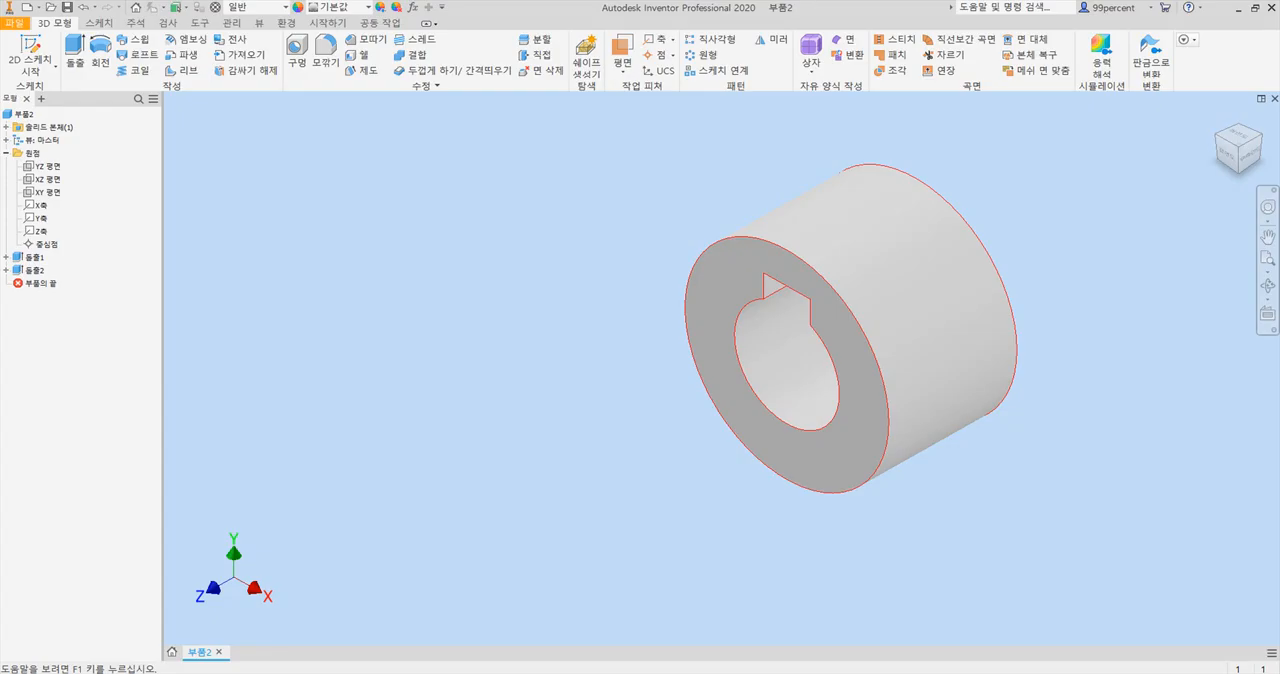
scroll(651, 385, down, 3)
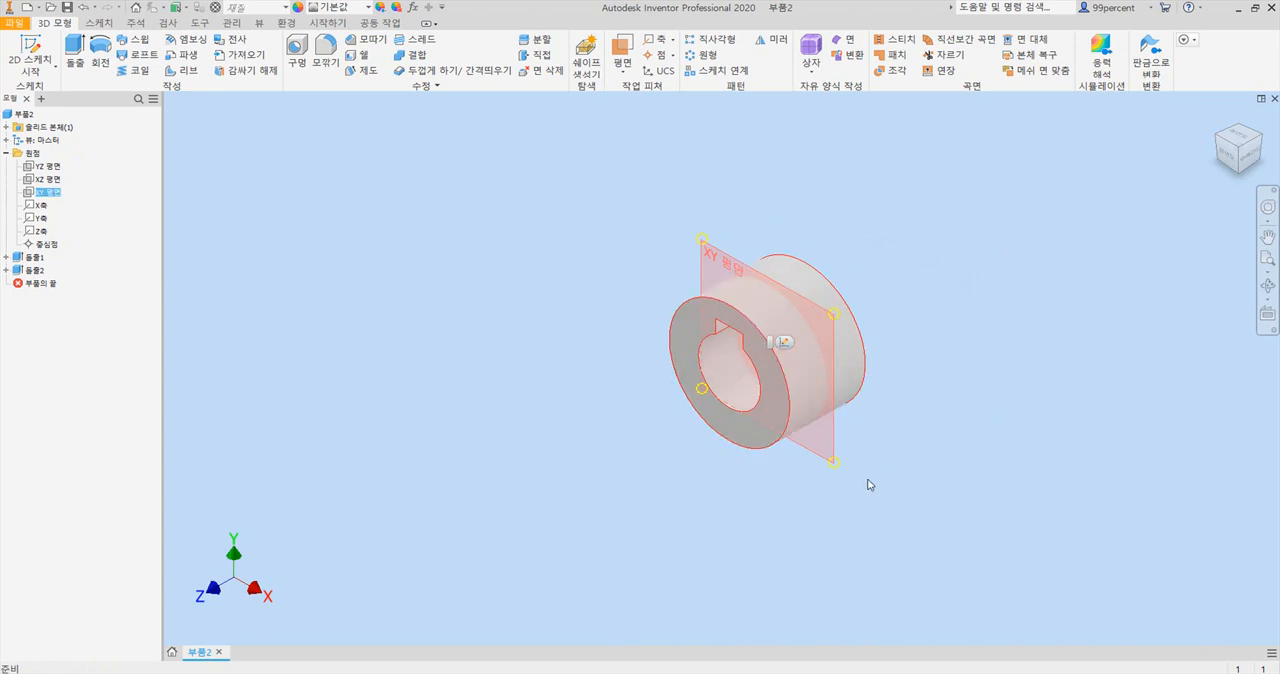
scroll(731, 275, up, 2)
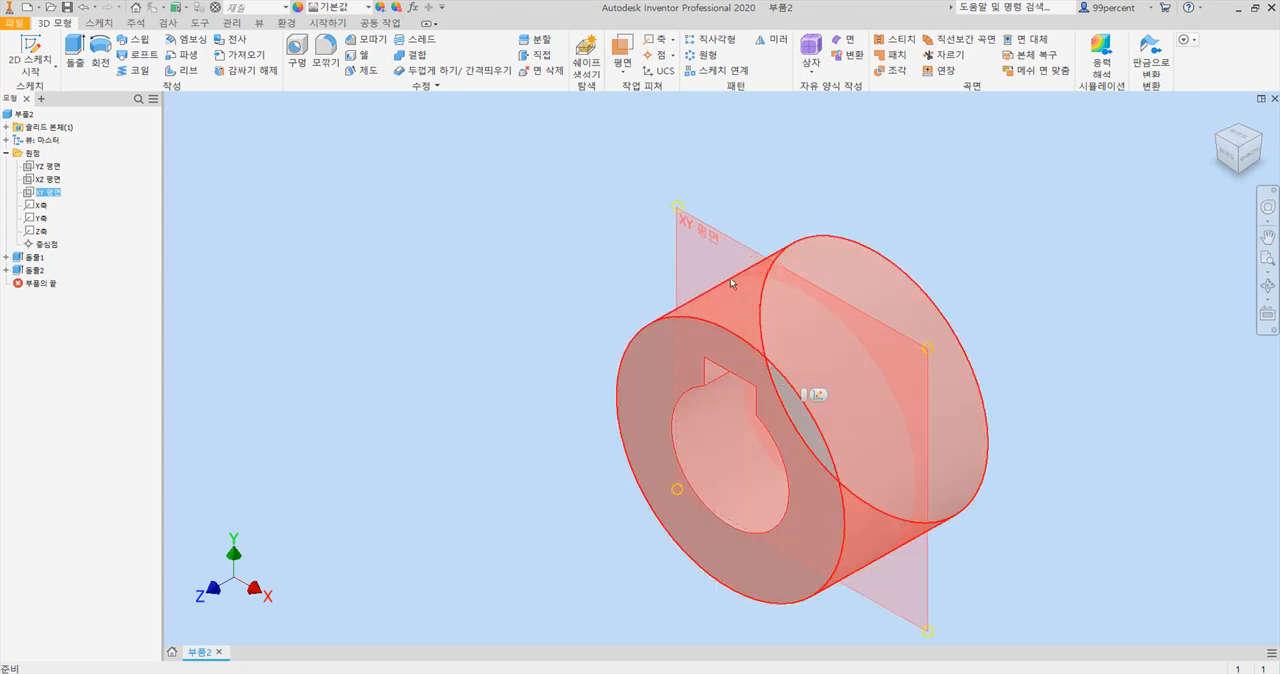
middle_drag(746, 303, 552, 221)
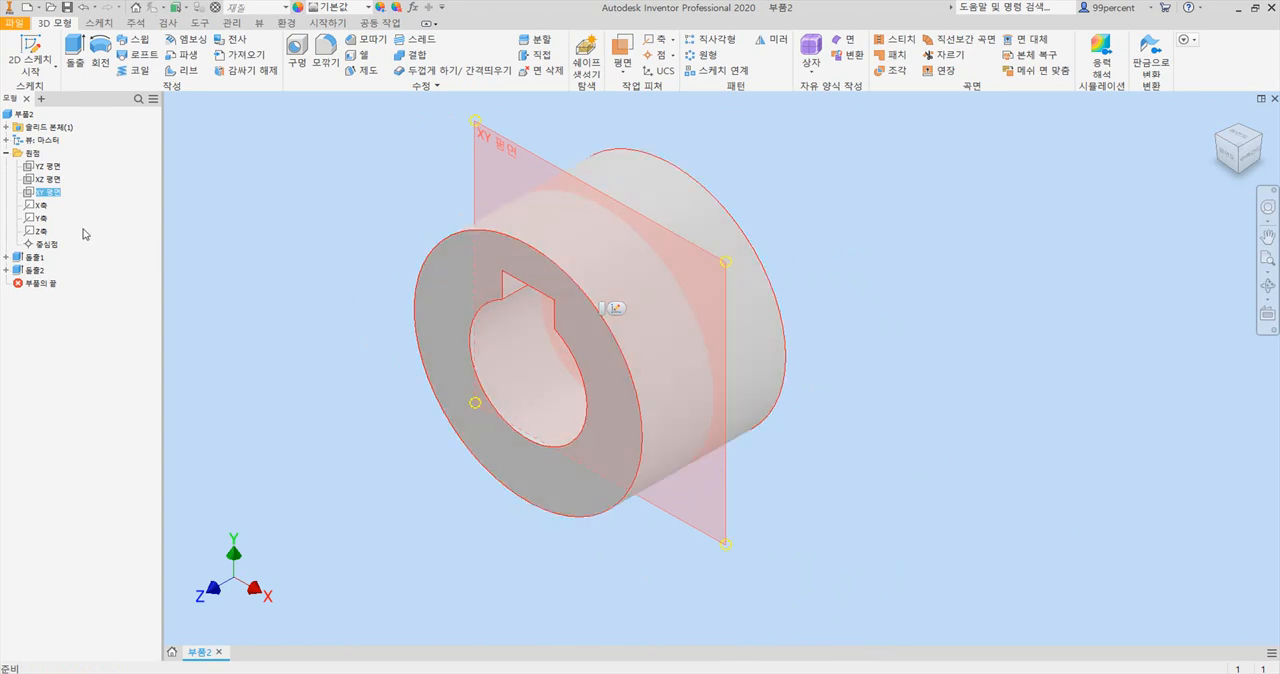
click(55, 168)
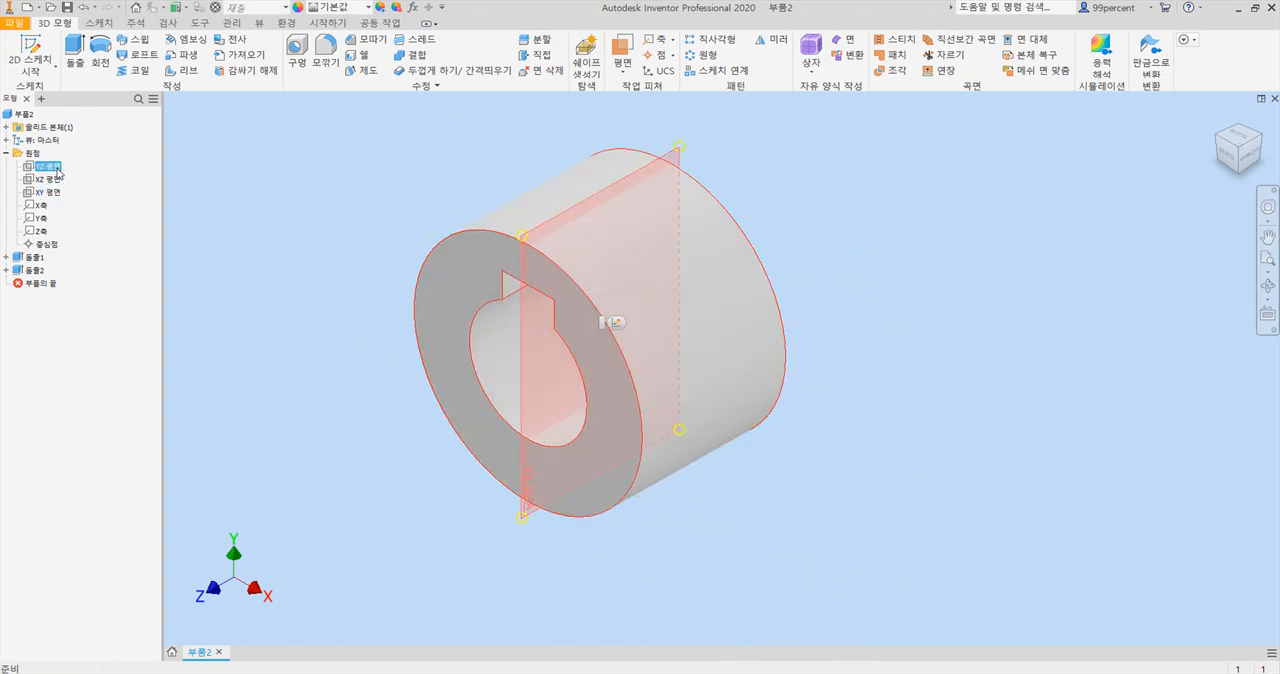
click(52, 179)
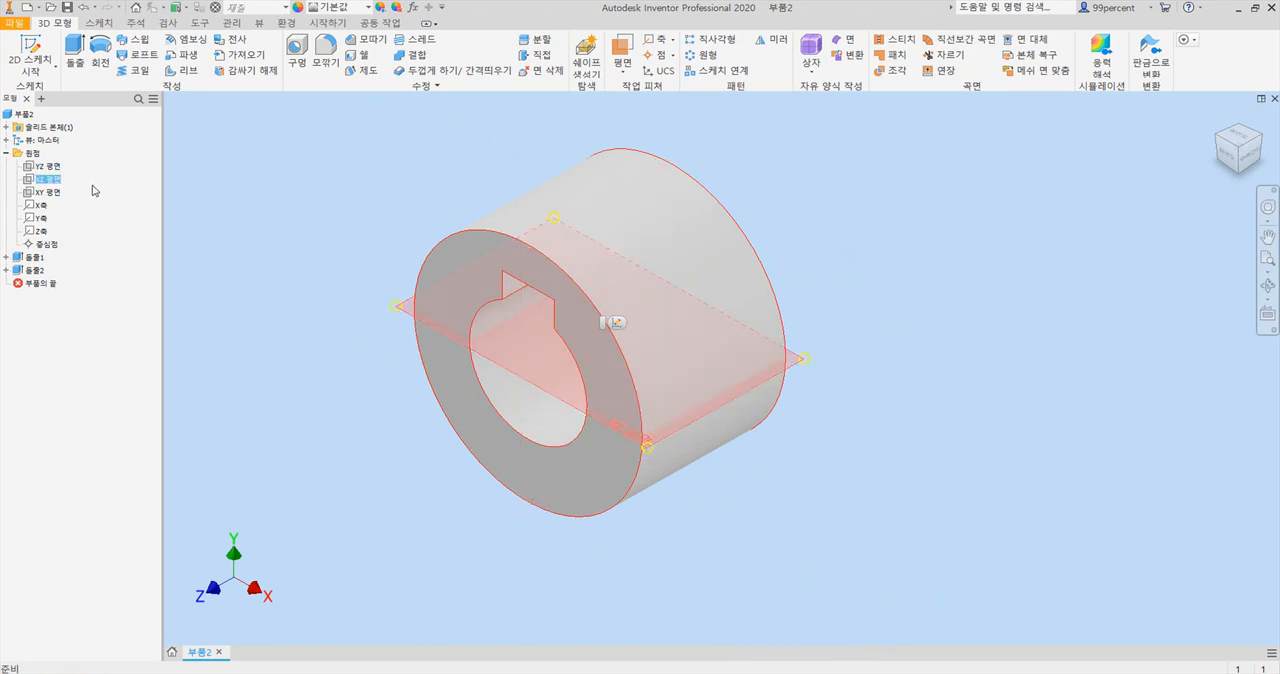
click(54, 179)
click(619, 325)
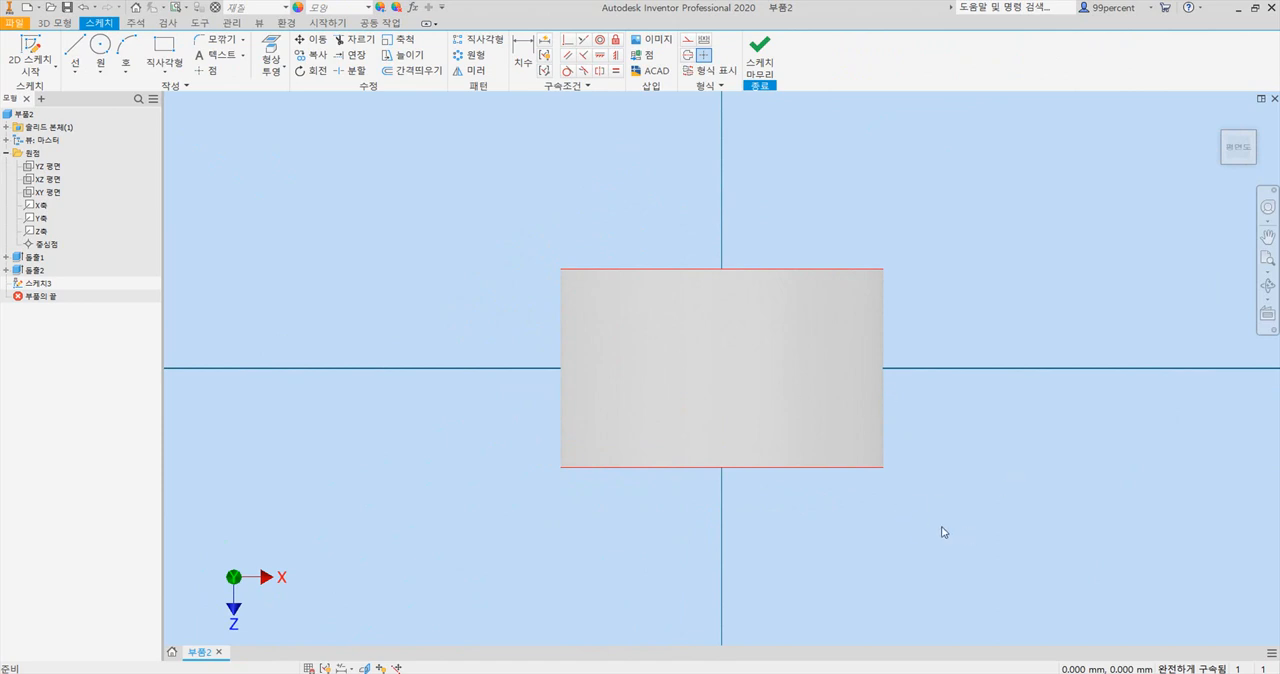
Slice the graphics at the sketch plane and check the cut hub from the front and from above.
key(F7)
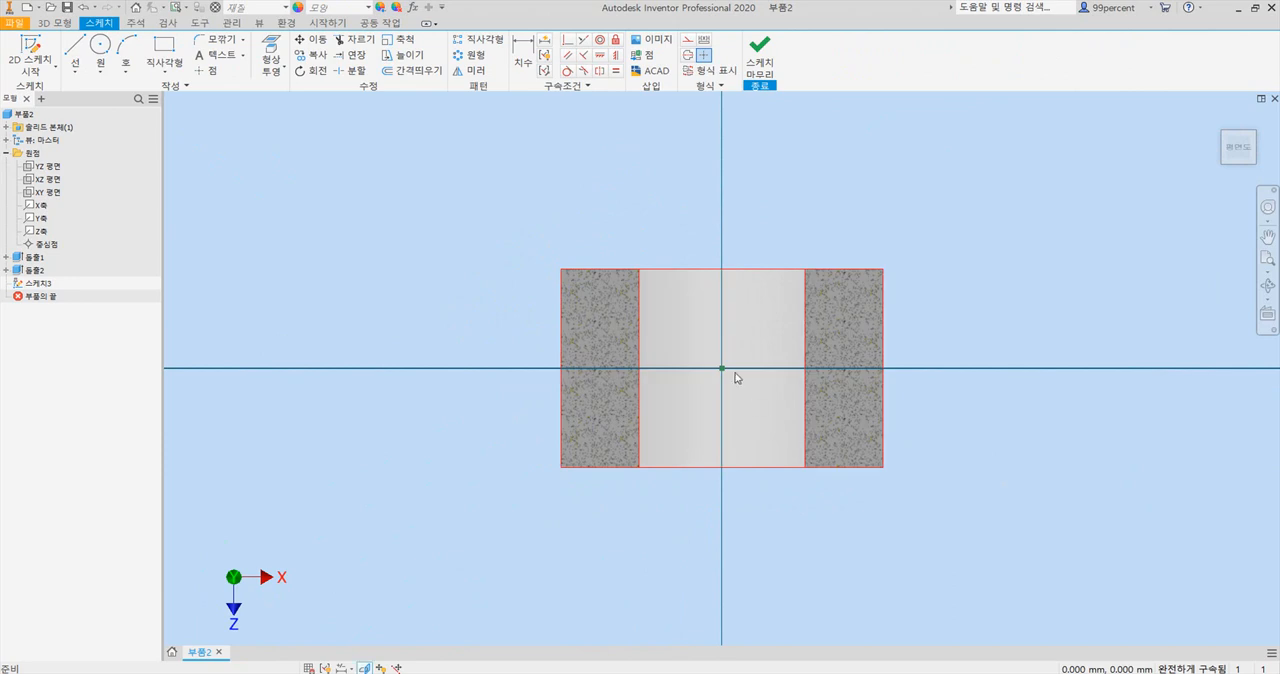
click(1243, 149)
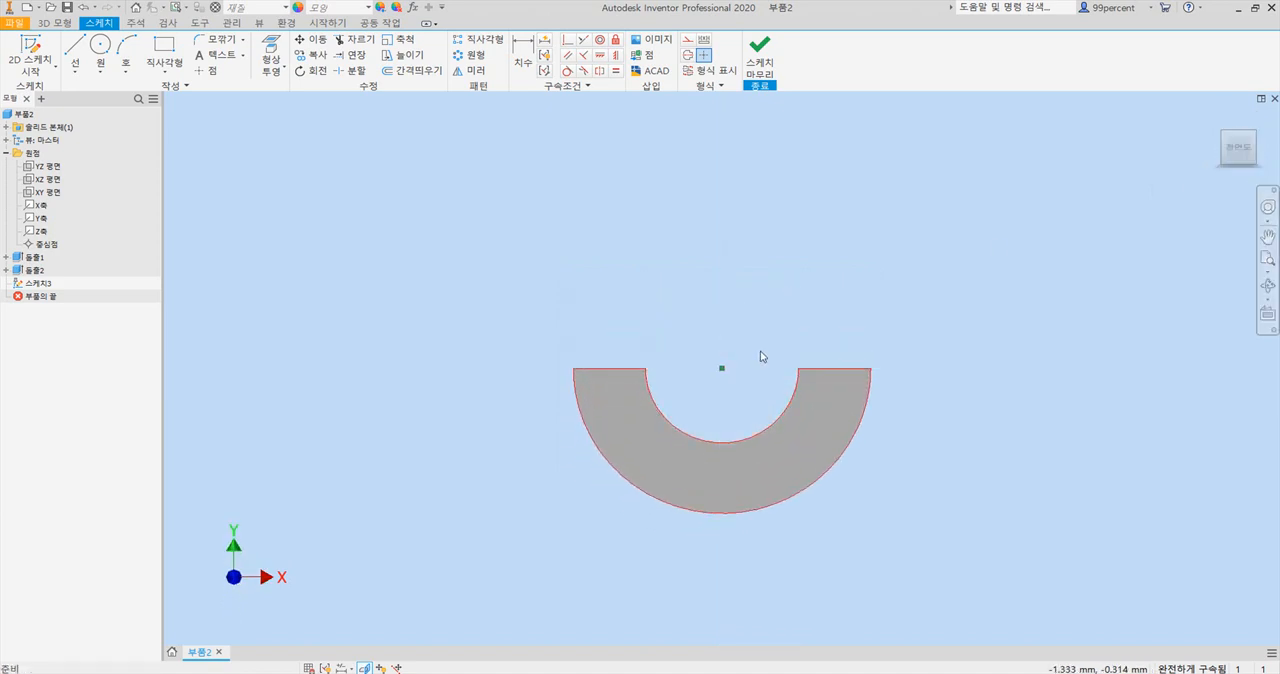
click(1237, 128)
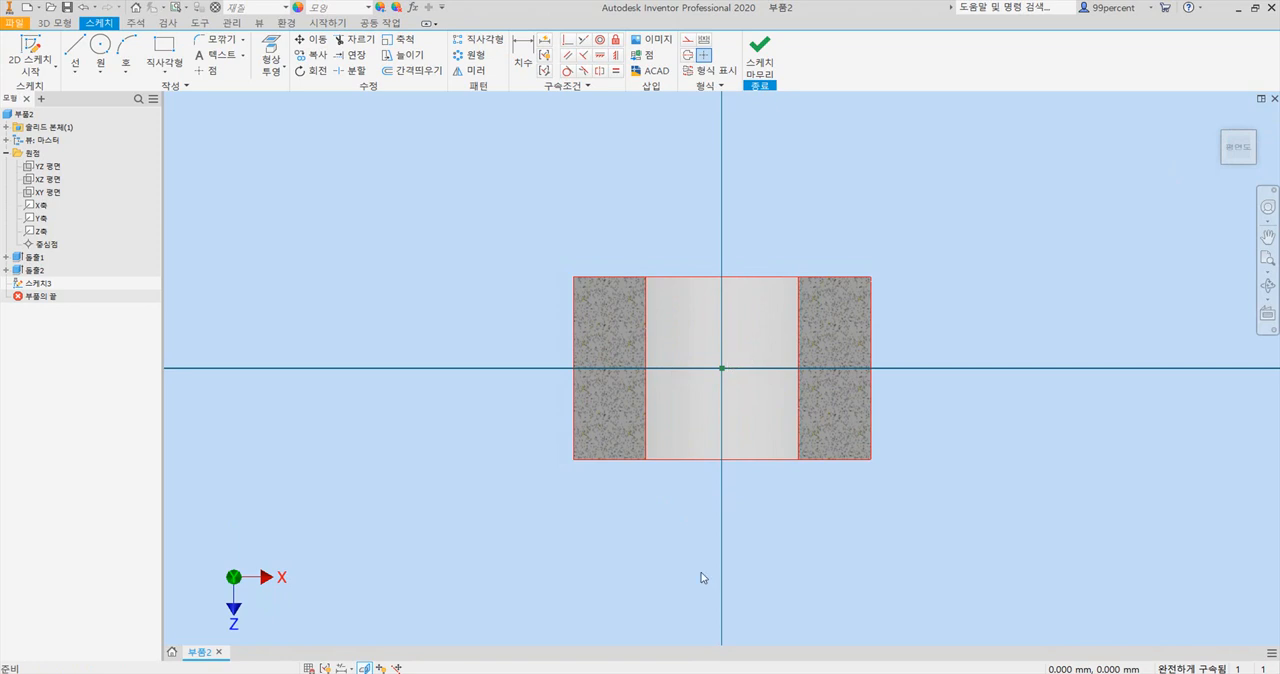
Sketch a circle of 10 mm diameter outside the hub on its +X side for the rim section.
click(98, 46)
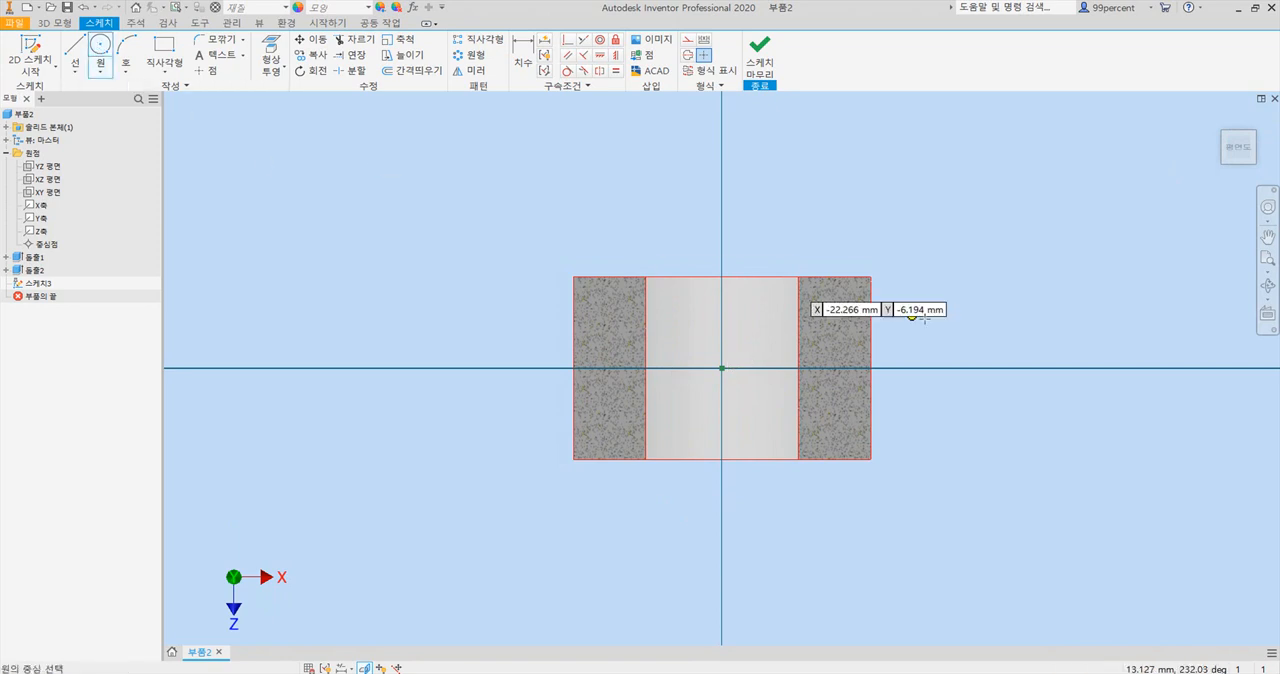
click(1167, 360)
text(10)
key(Return)
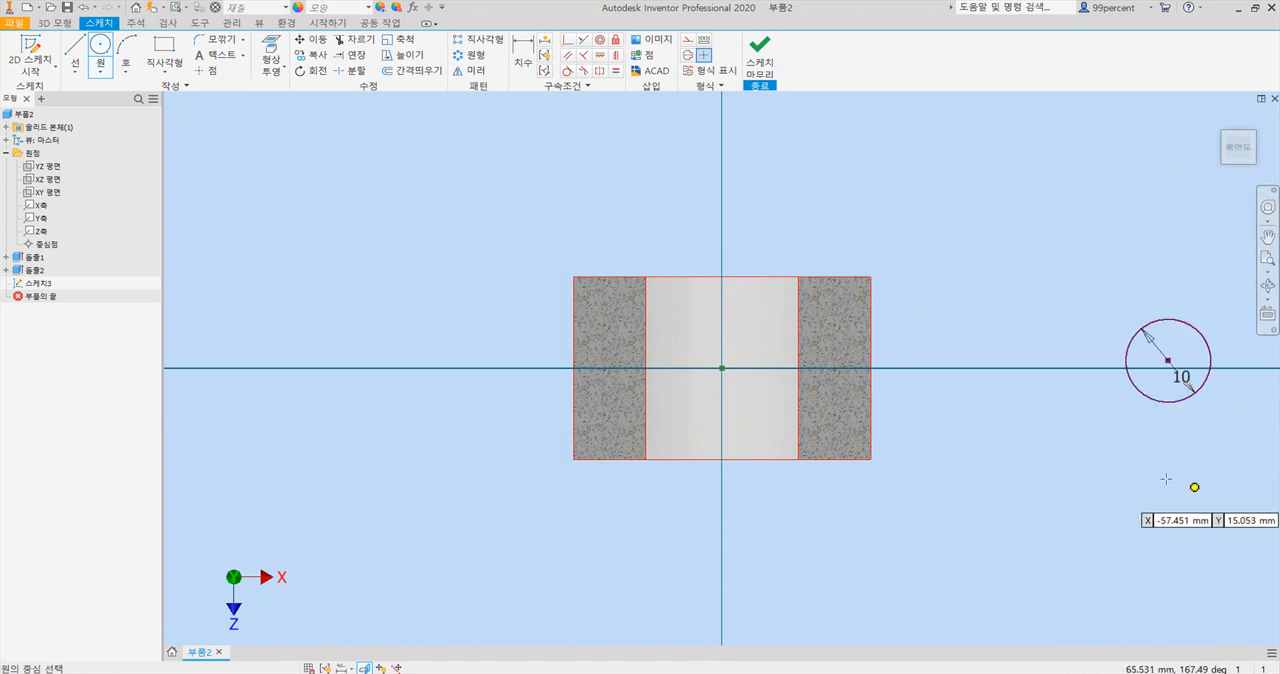
Dimension the horizontal distance from the origin to the rim circle's centre as 50 mm.
click(520, 56)
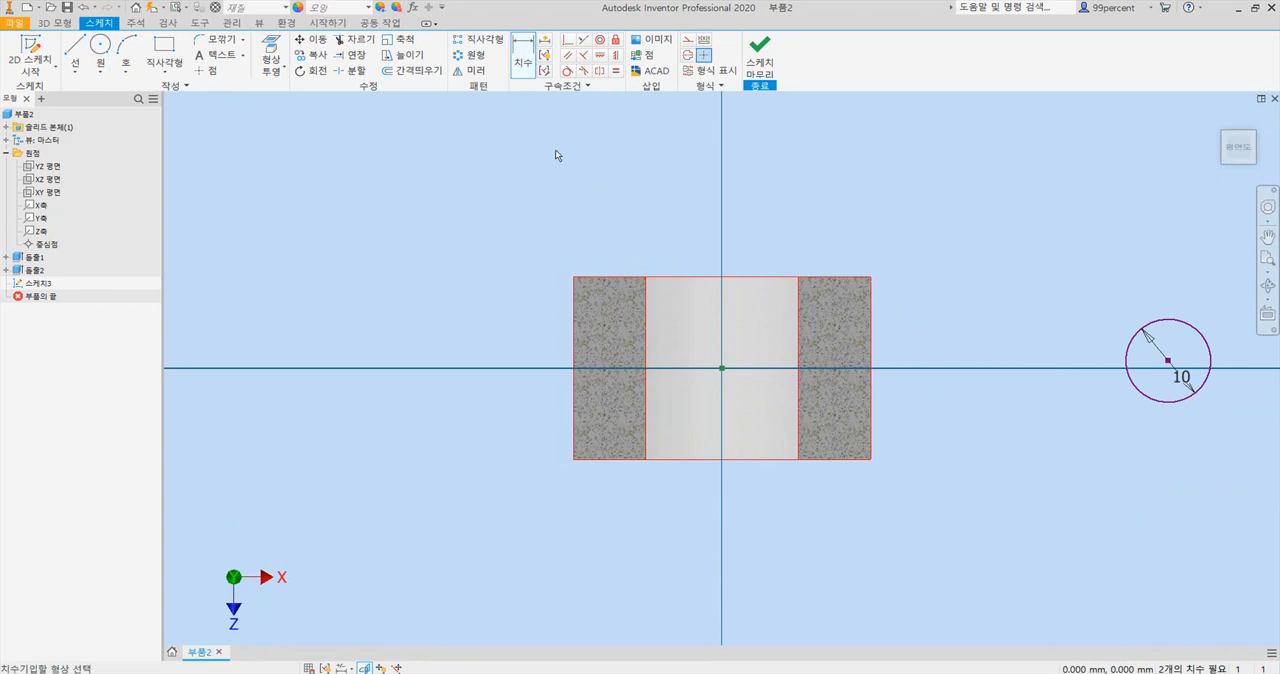
click(1168, 361)
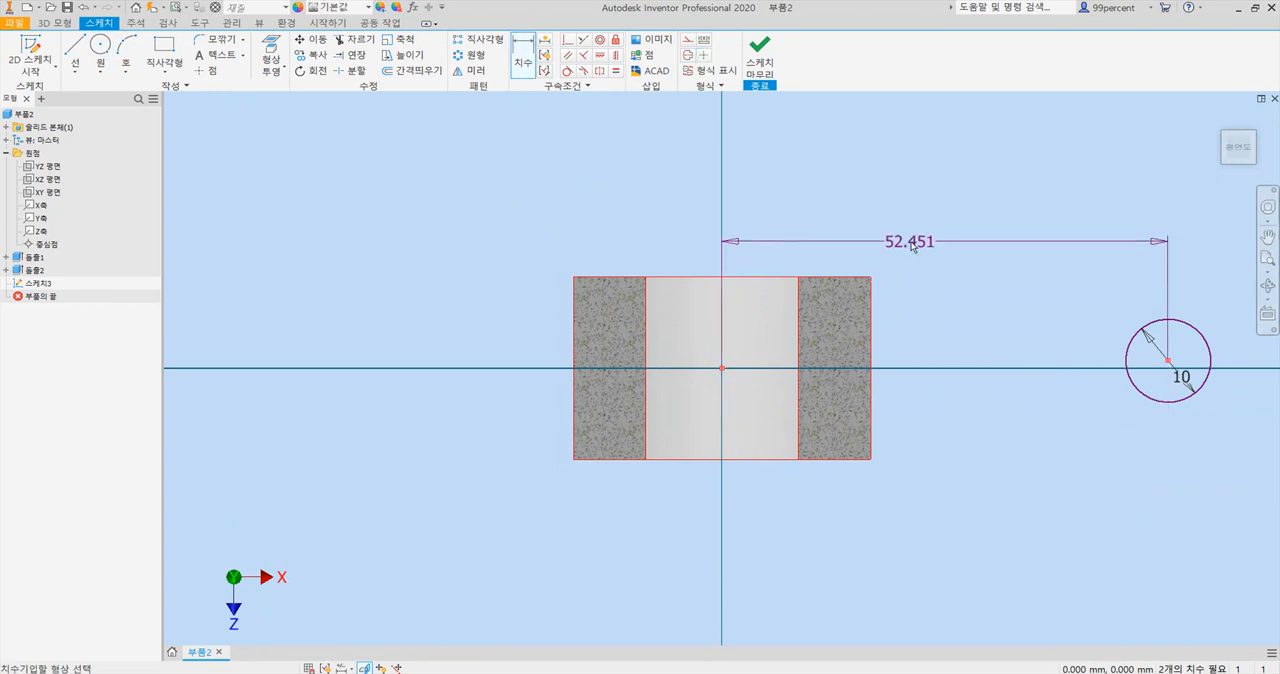
click(919, 241)
text(50)
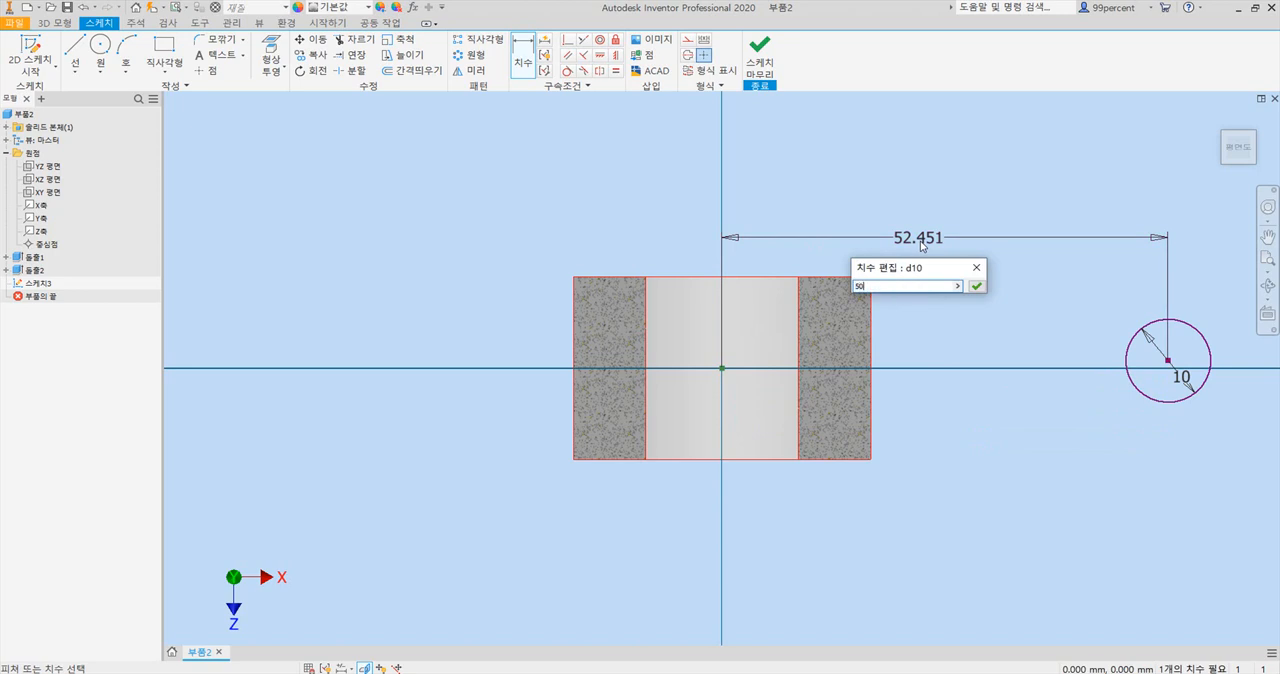
key(Return)
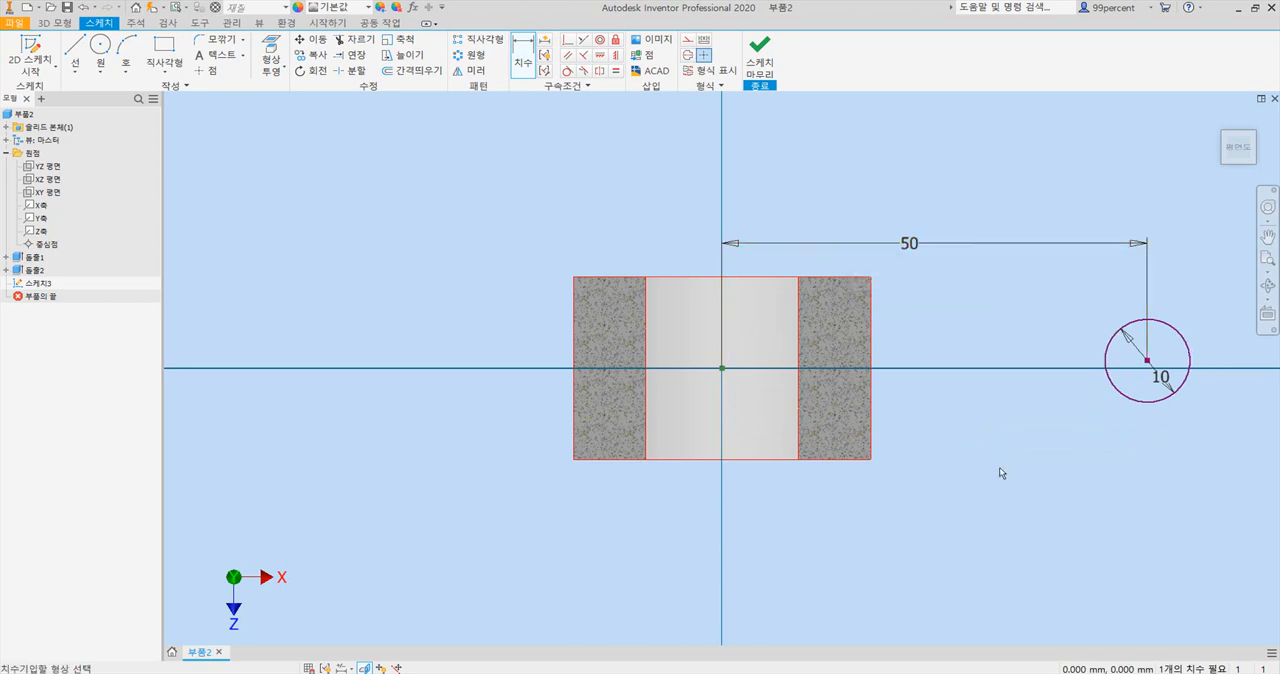
key(Escape)
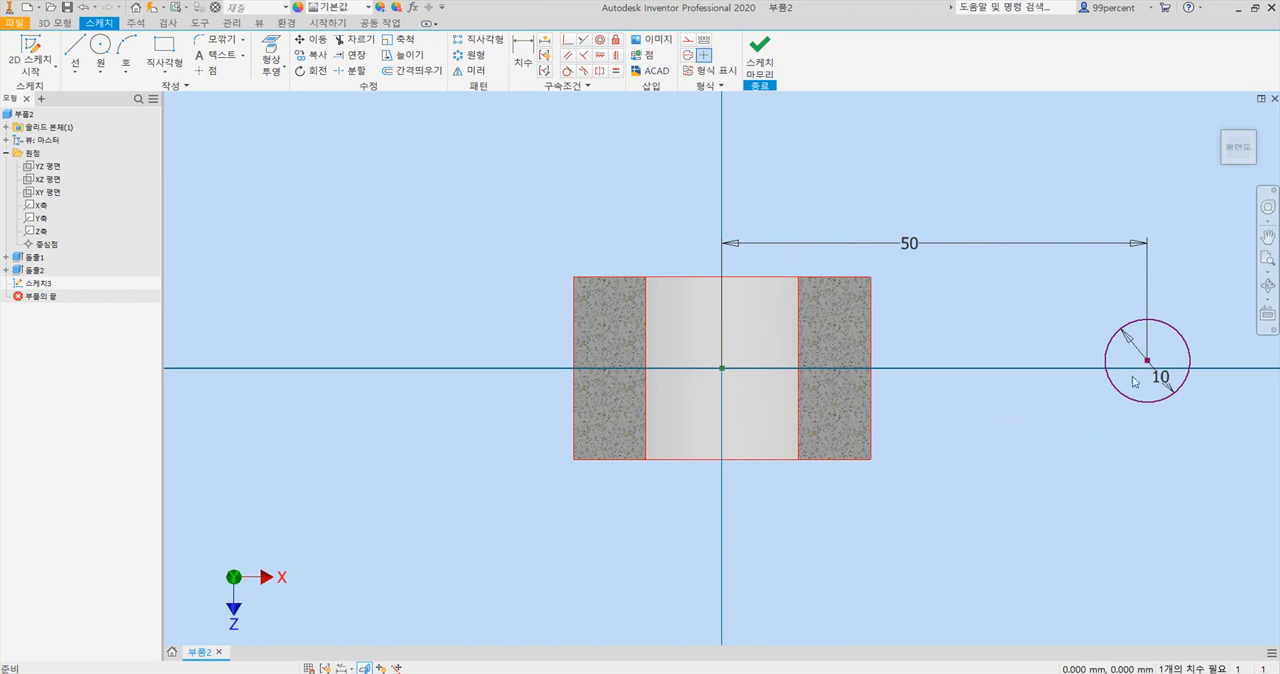
Move the rim circle off the X axis and constrain its centre horizontally to the sketch origin.
drag(1148, 362, 976, 307)
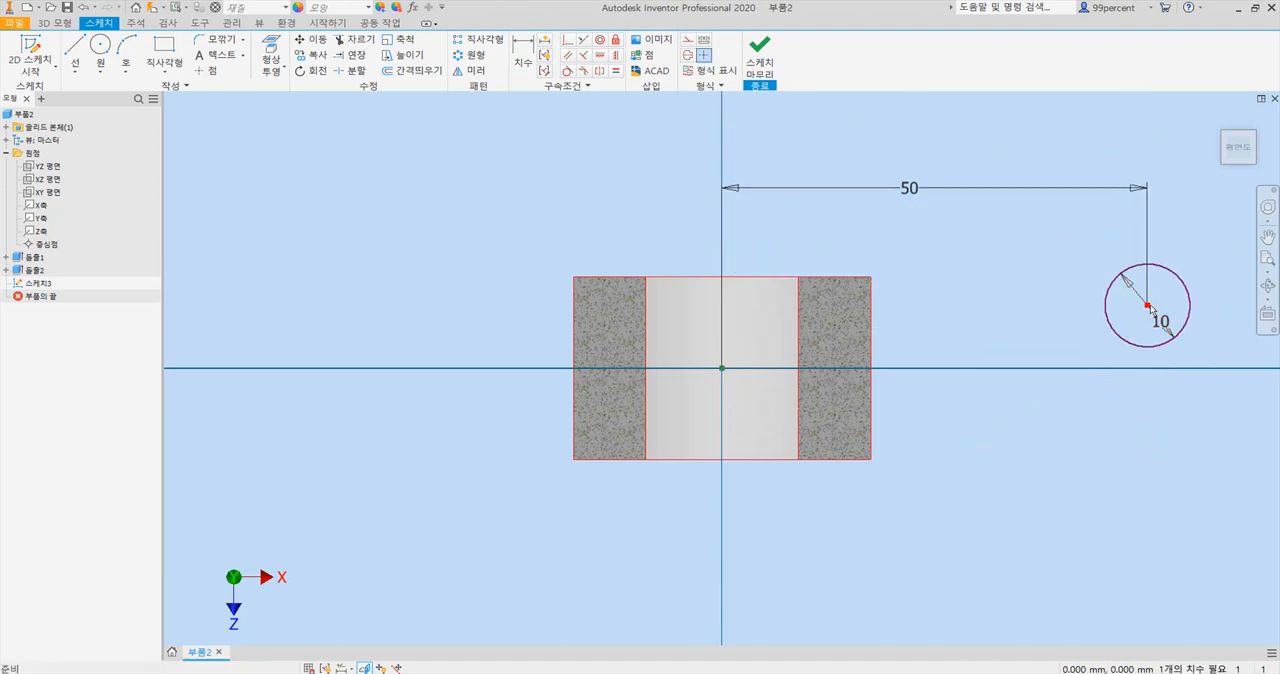
mouse_move(1147, 306)
mouse_down()
mouse_move(1147, 268)
mouse_move(1147, 466)
mouse_move(1147, 268)
mouse_move(1147, 306)
mouse_up()
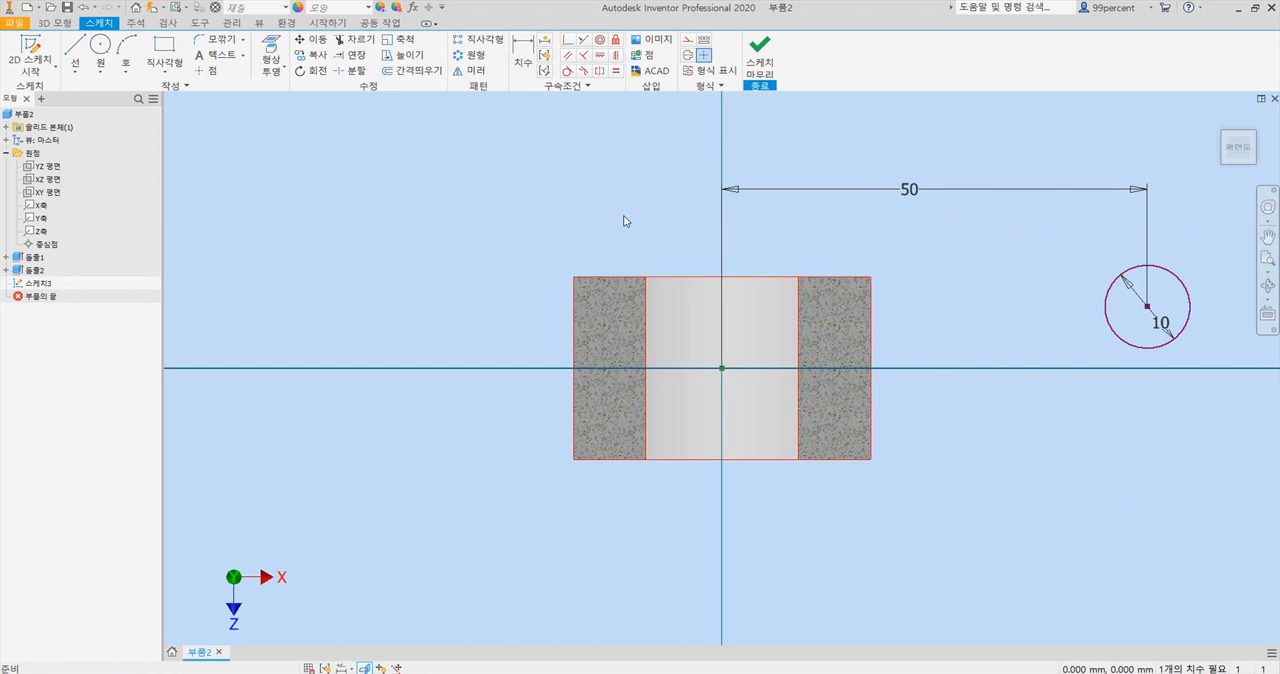
click(604, 62)
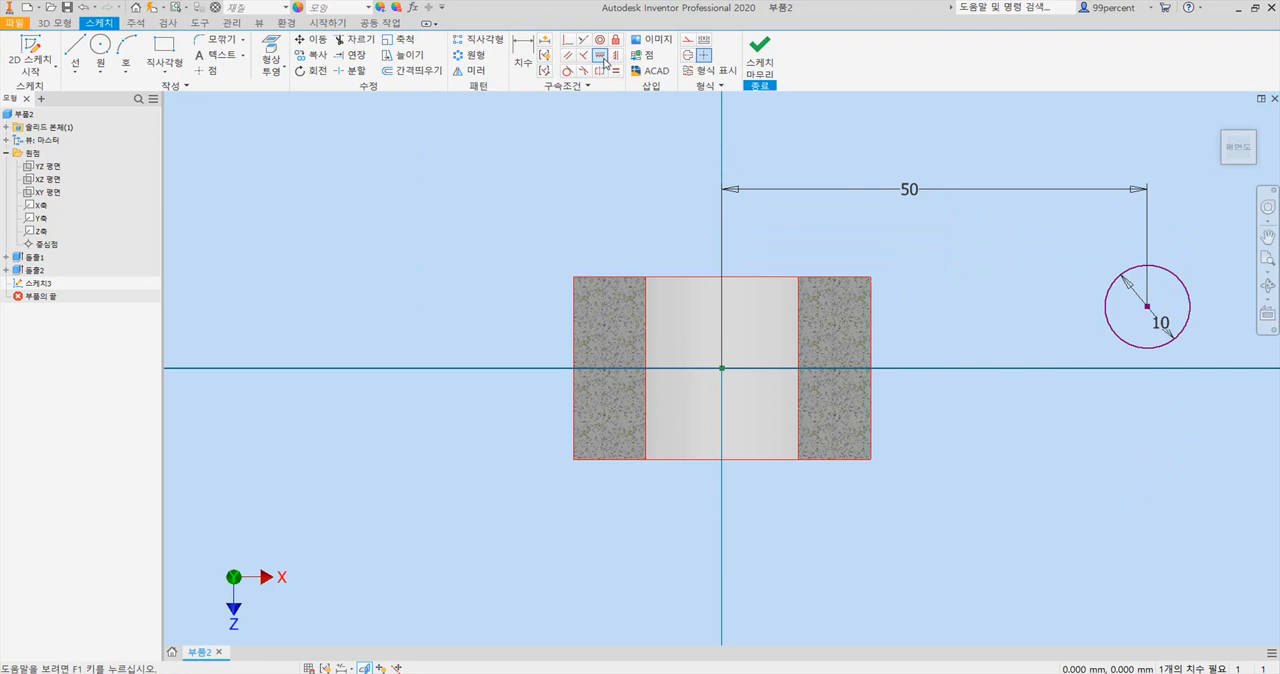
click(723, 370)
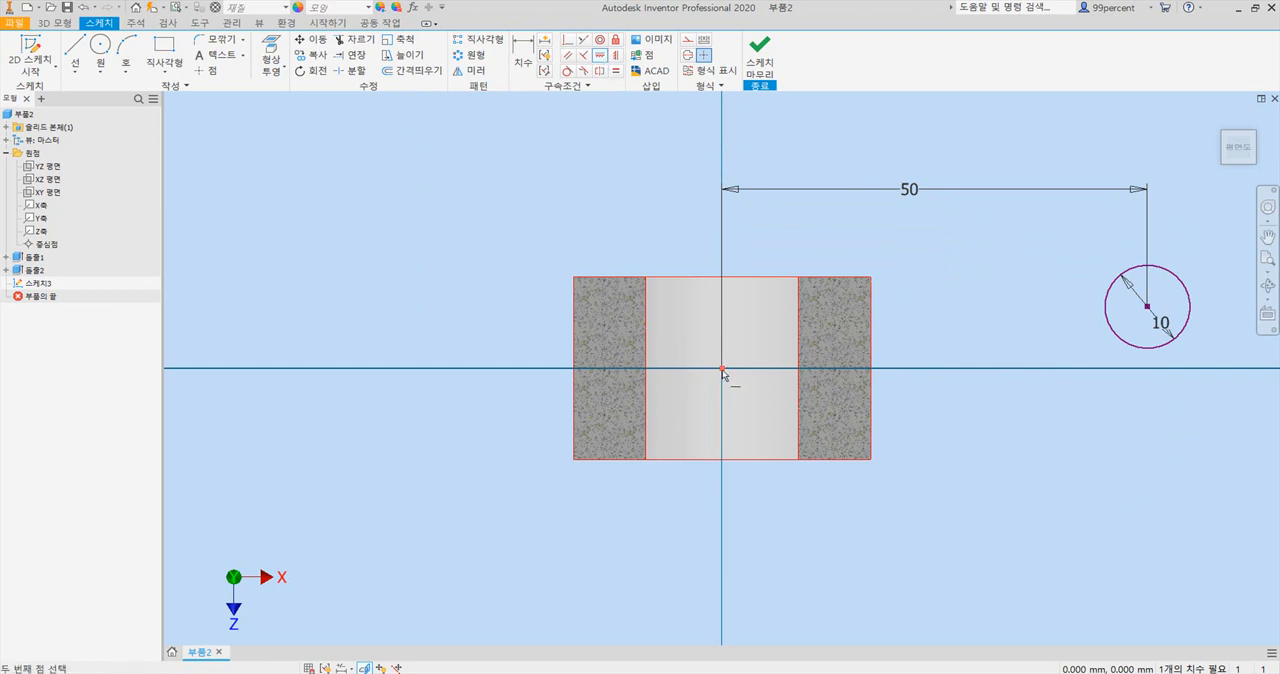
click(1147, 307)
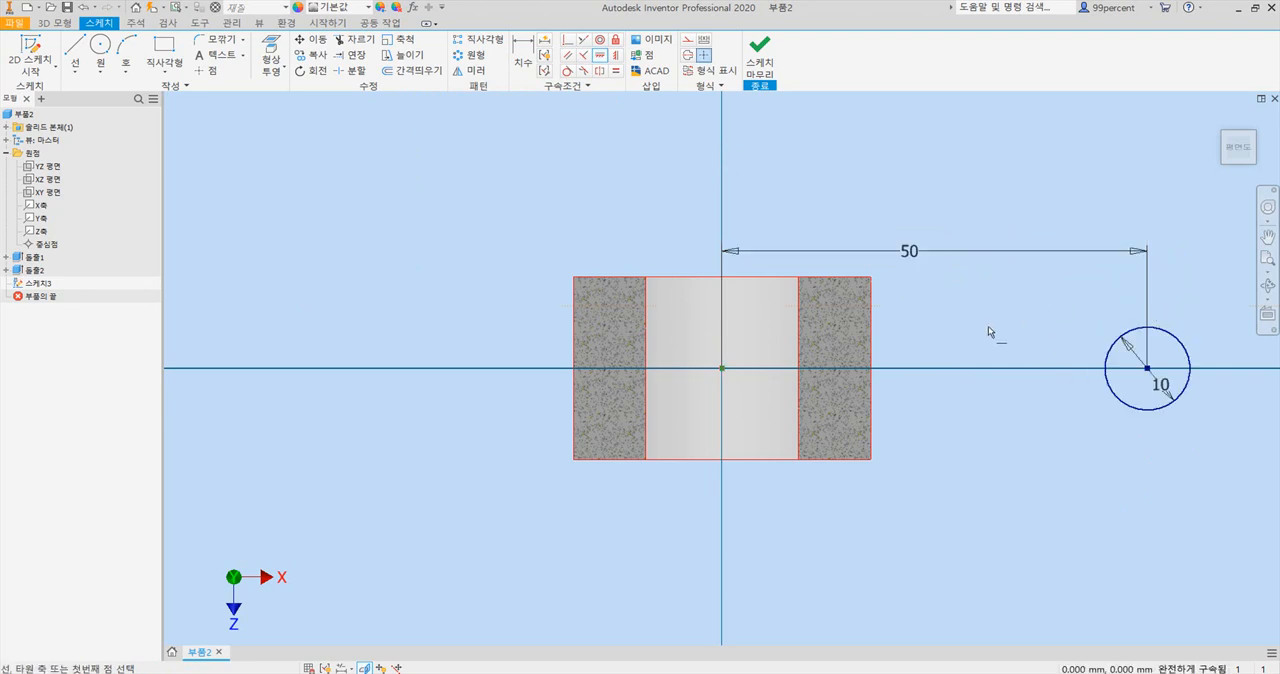
Check the rim circle beside the hub in an isometric view, with the graphics sliced and unsliced.
click(1216, 114)
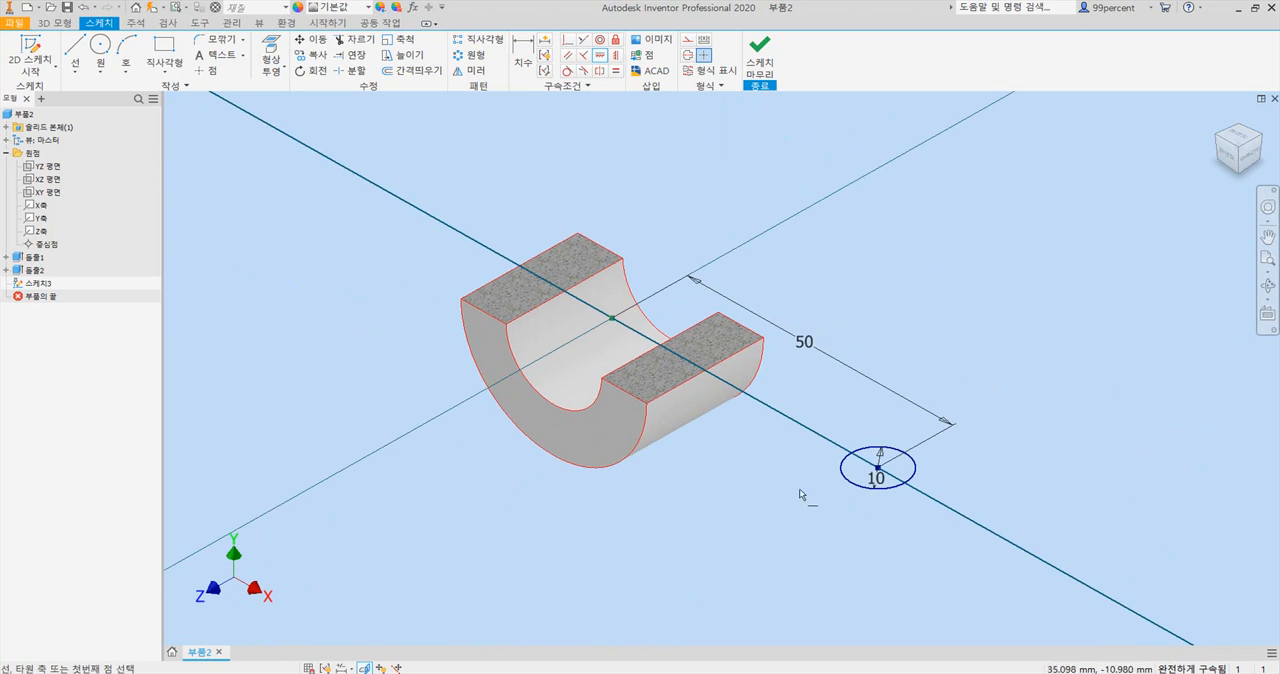
key(F7)
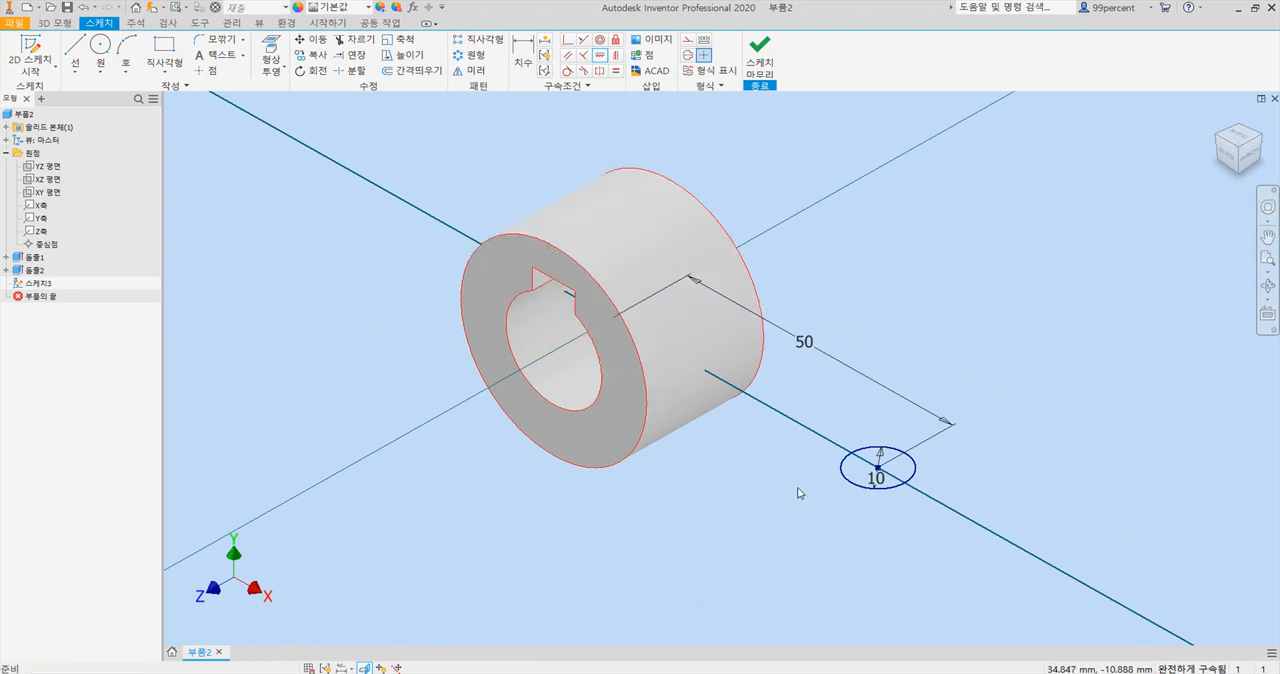
key(F7)
key(F7)
key(F7)
key(F7)
key(F7)
key(F7)
key(F7)
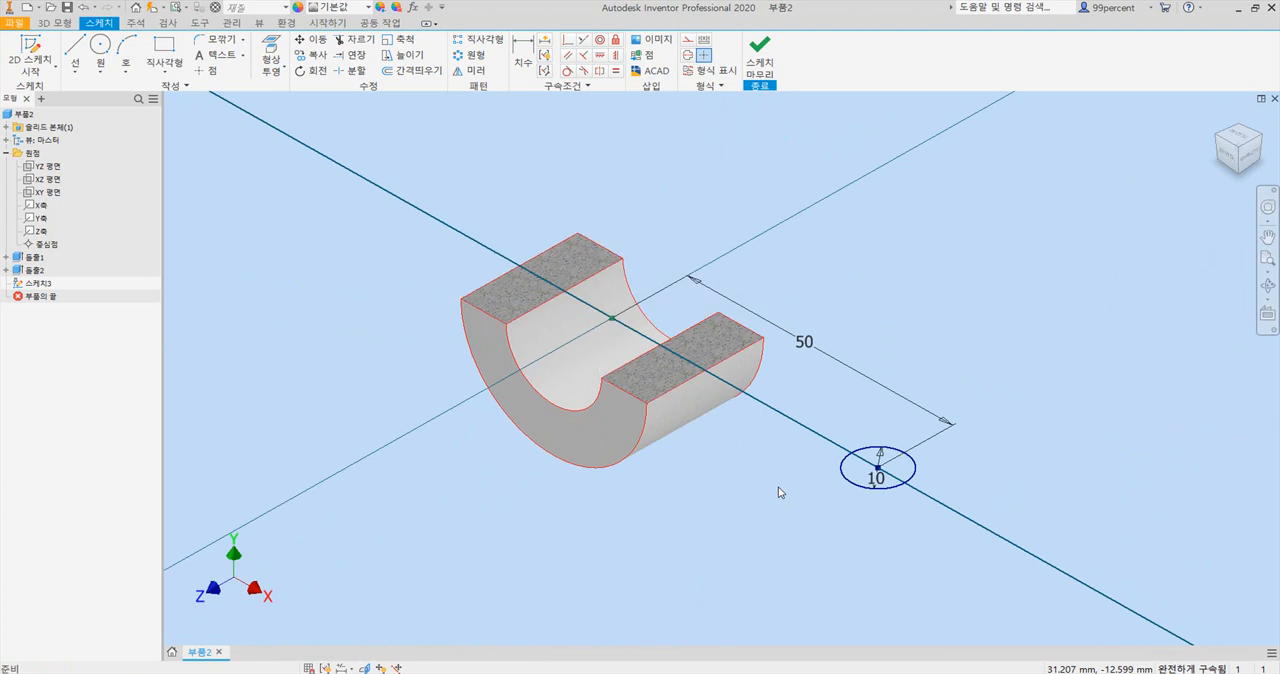
key(F7)
key(F7)
key(F7)
key(F7)
key(F7)
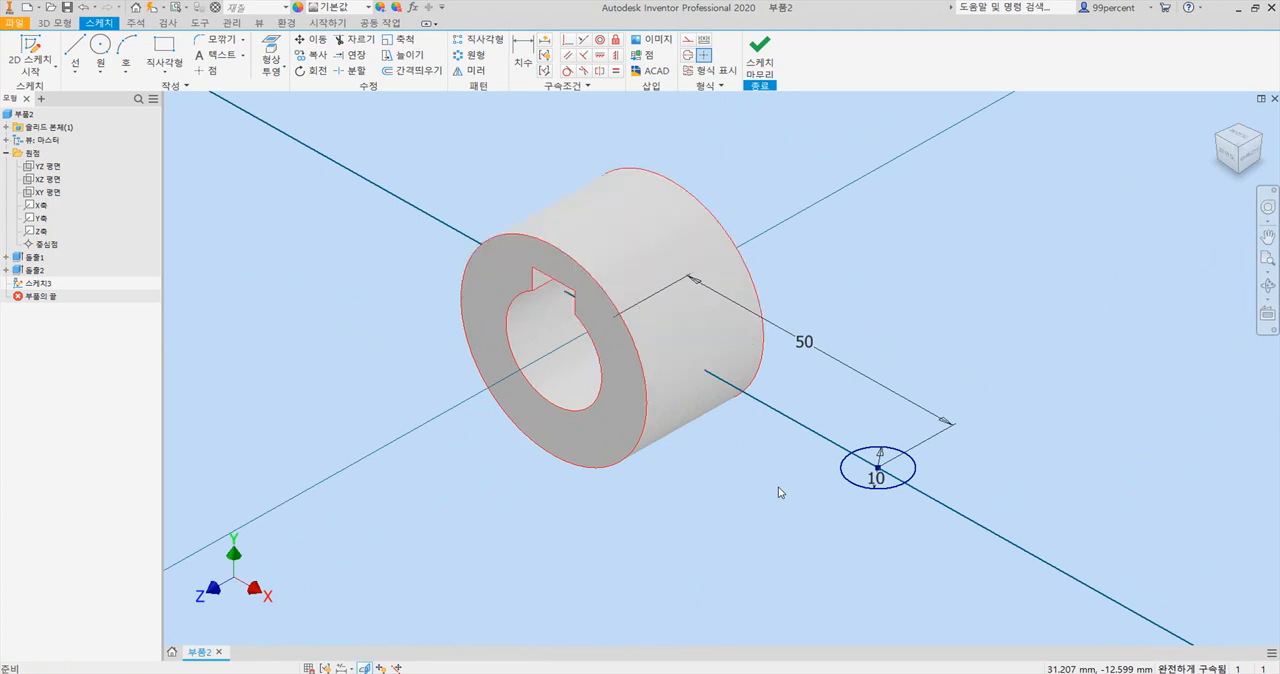
key(F7)
key(F7)
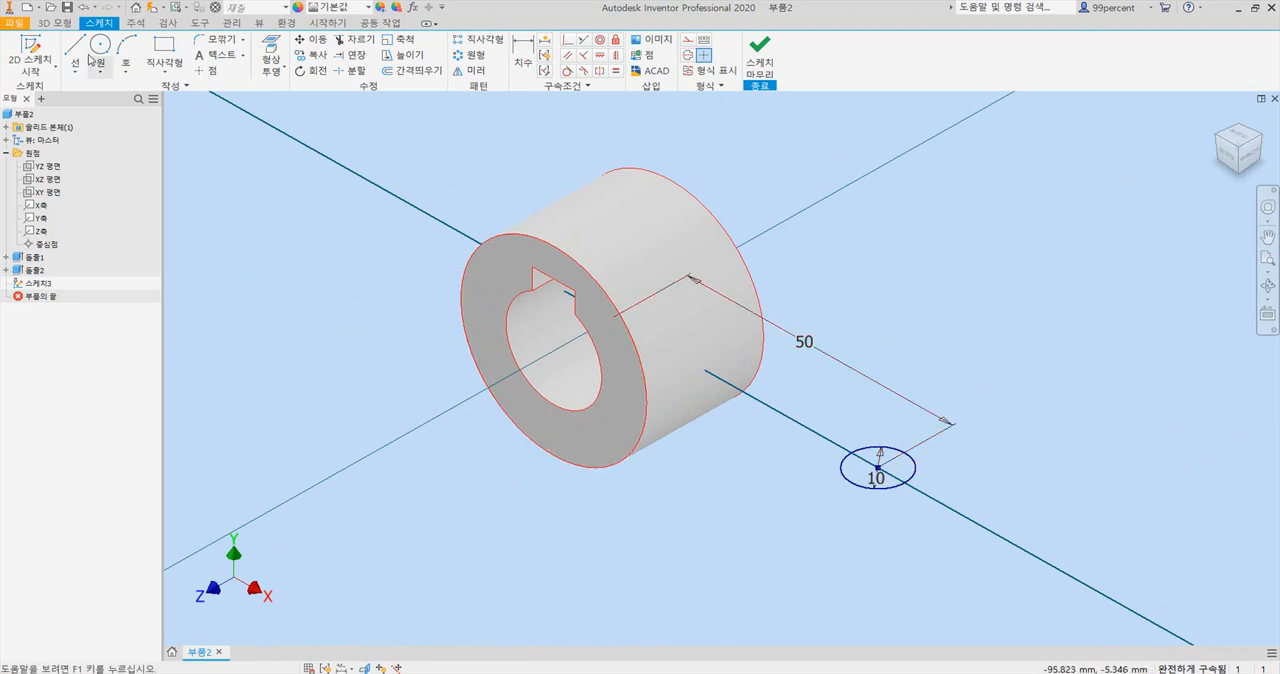
click(52, 23)
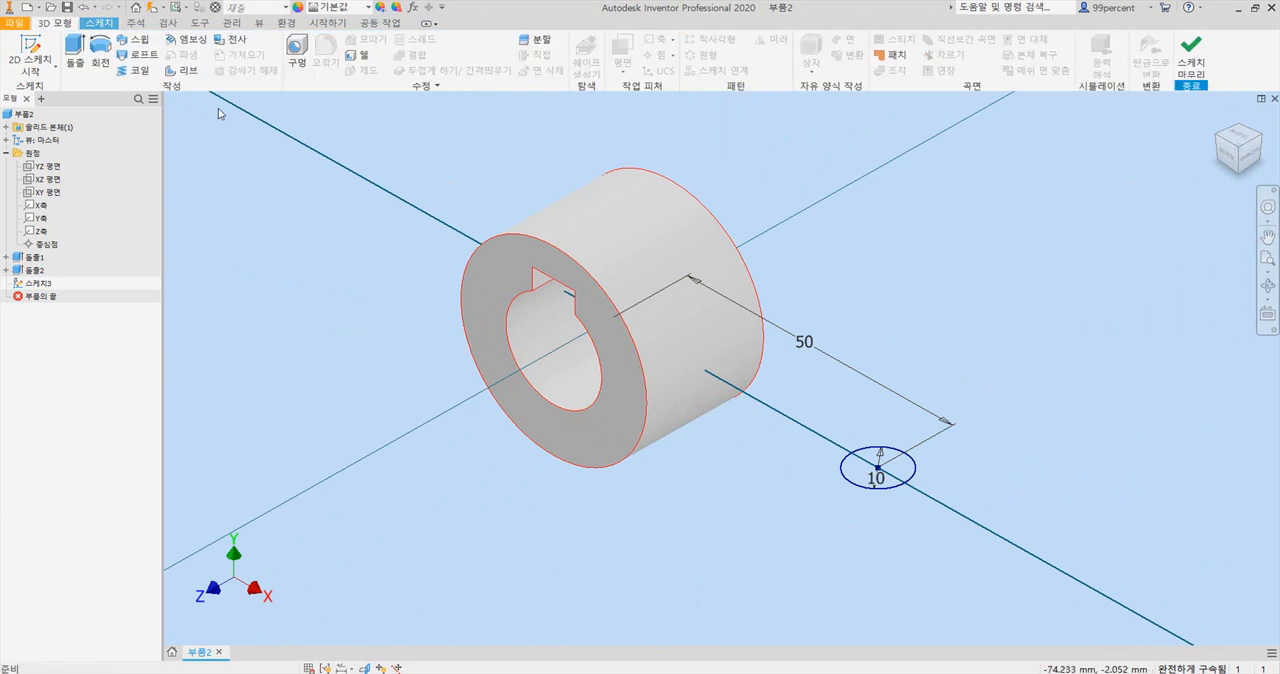
scroll(273, 174, down, 3)
scroll(300, 180, up, 1)
middle_drag(311, 191, 514, 228)
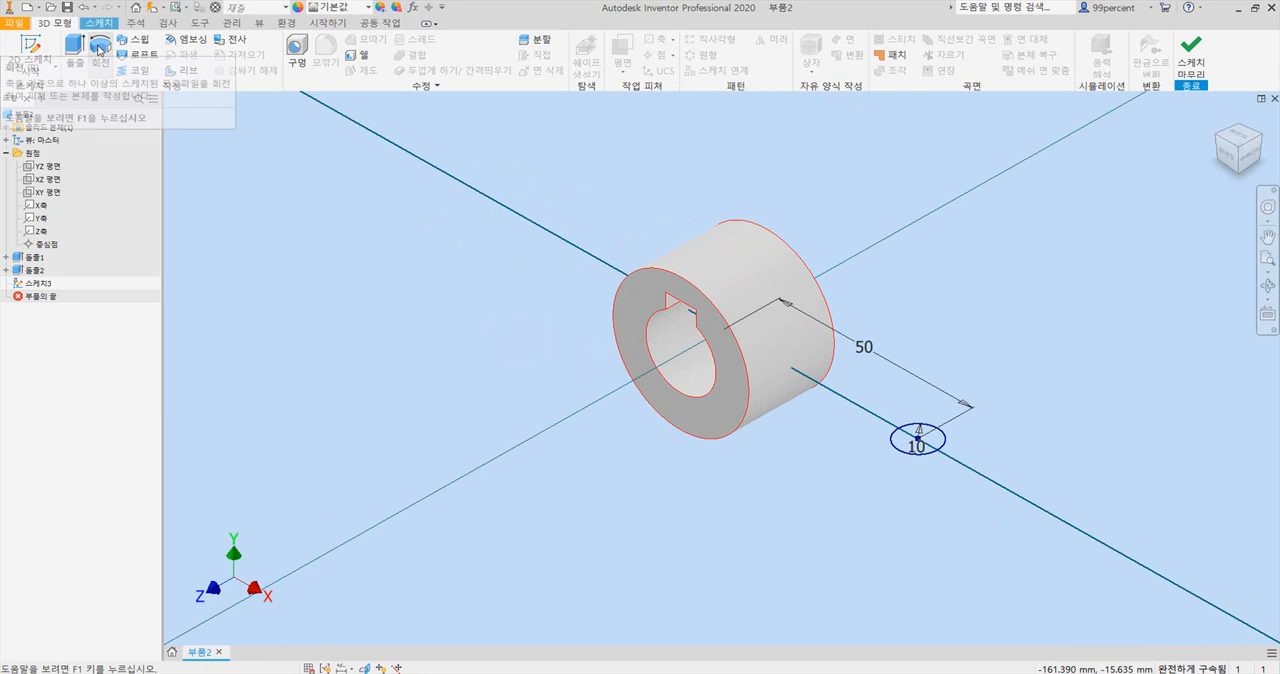
click(99, 46)
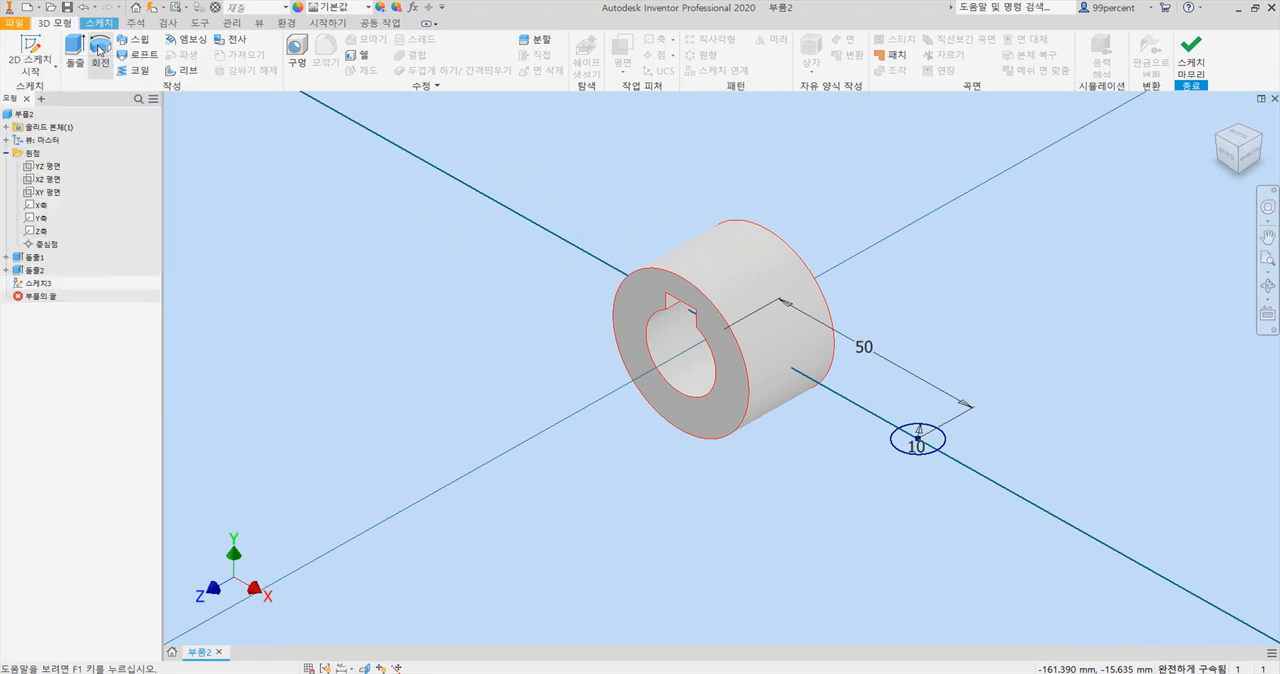
drag(325, 200, 446, 222)
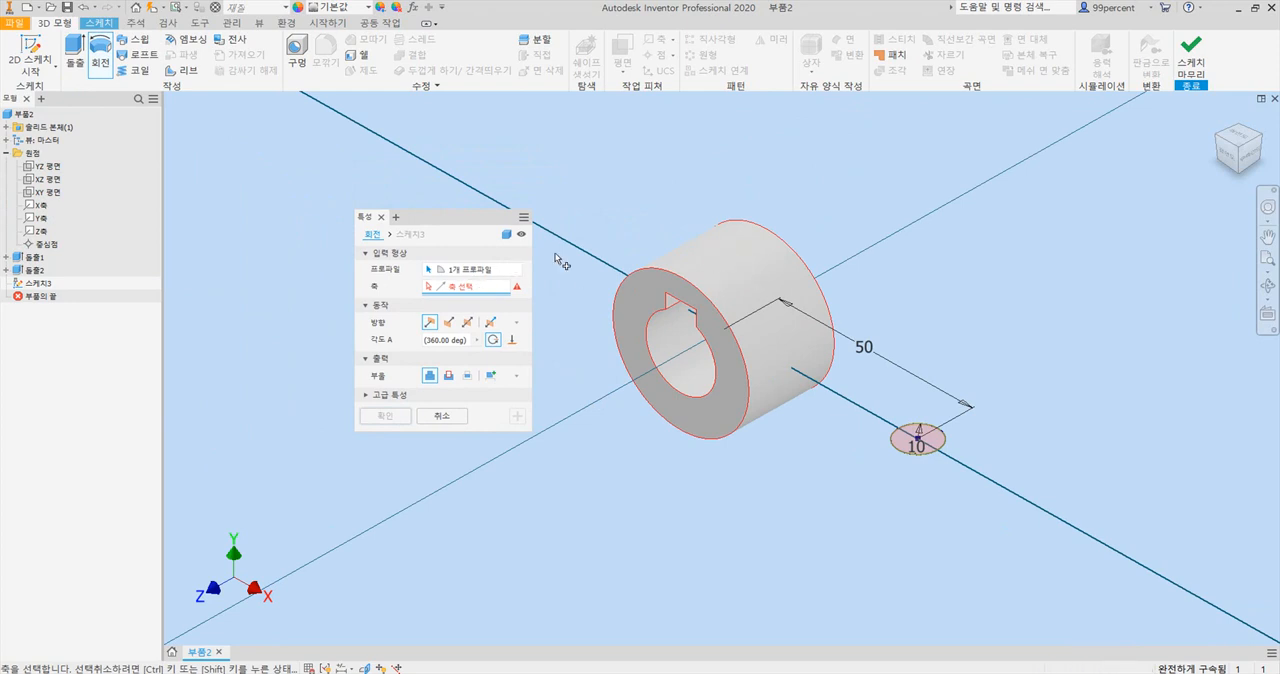
click(38, 206)
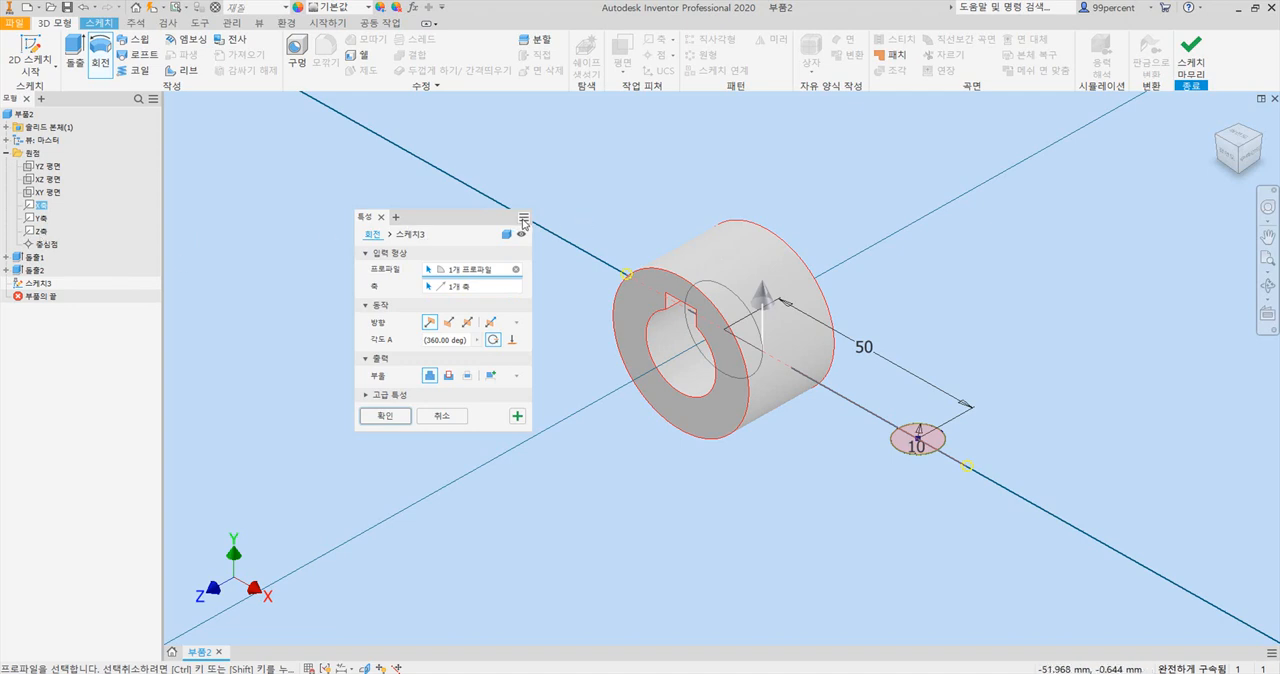
click(383, 218)
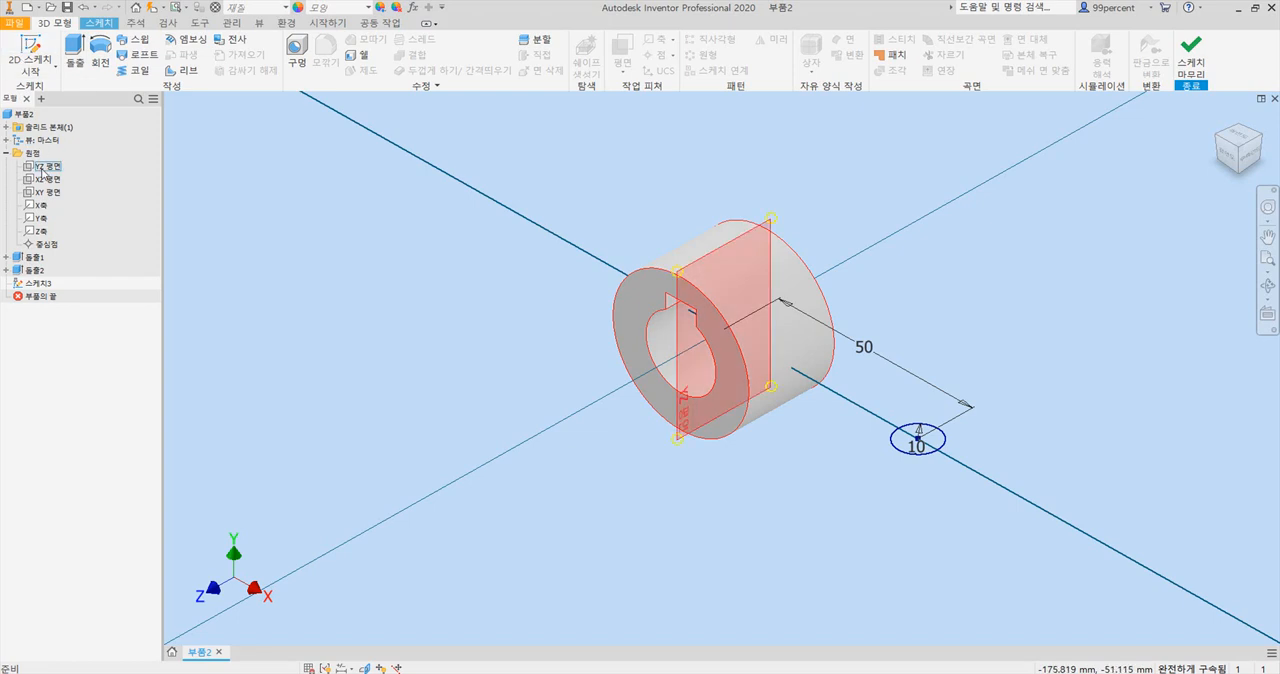
Revolve the 10 mm rim circle a full 360° about the Z origin axis to form the rim.
click(100, 48)
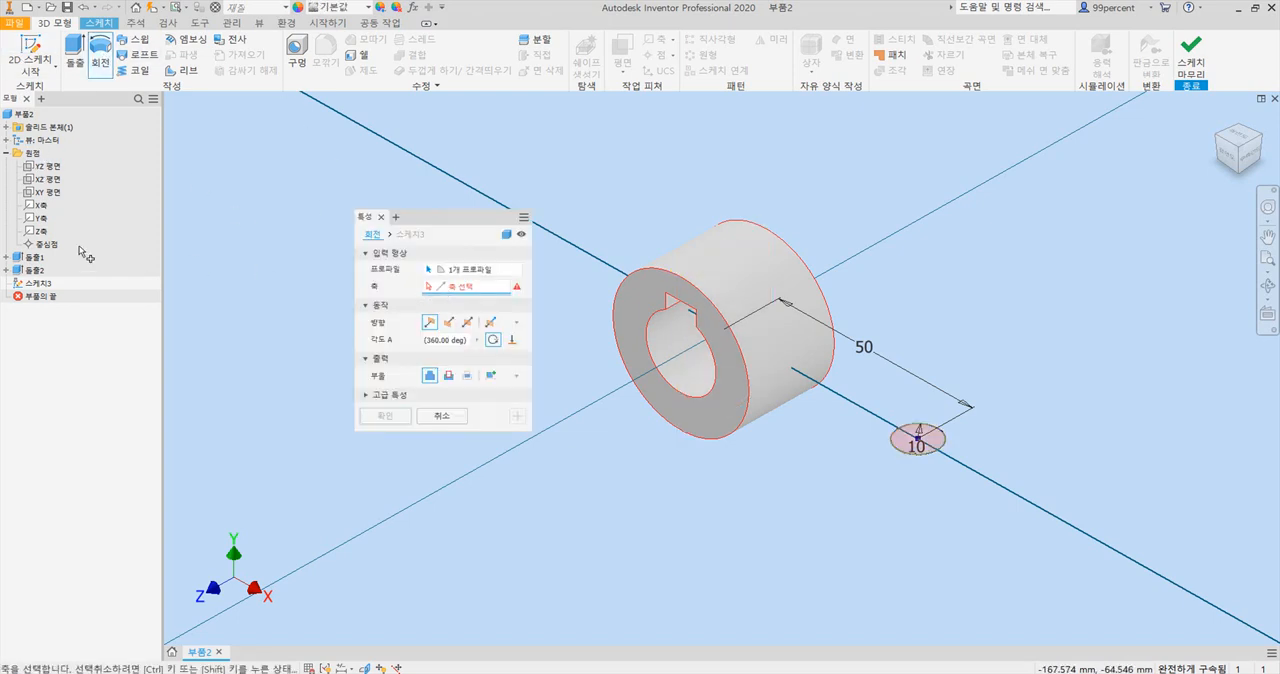
click(43, 232)
click(43, 232)
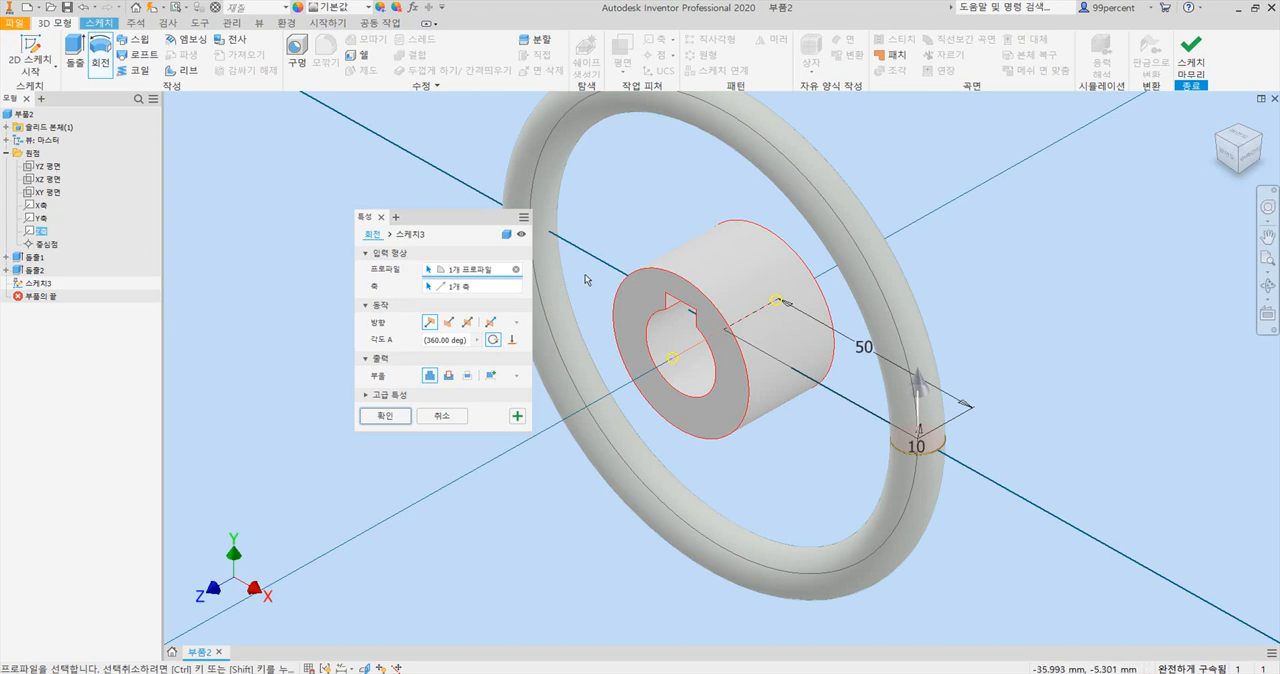
click(397, 421)
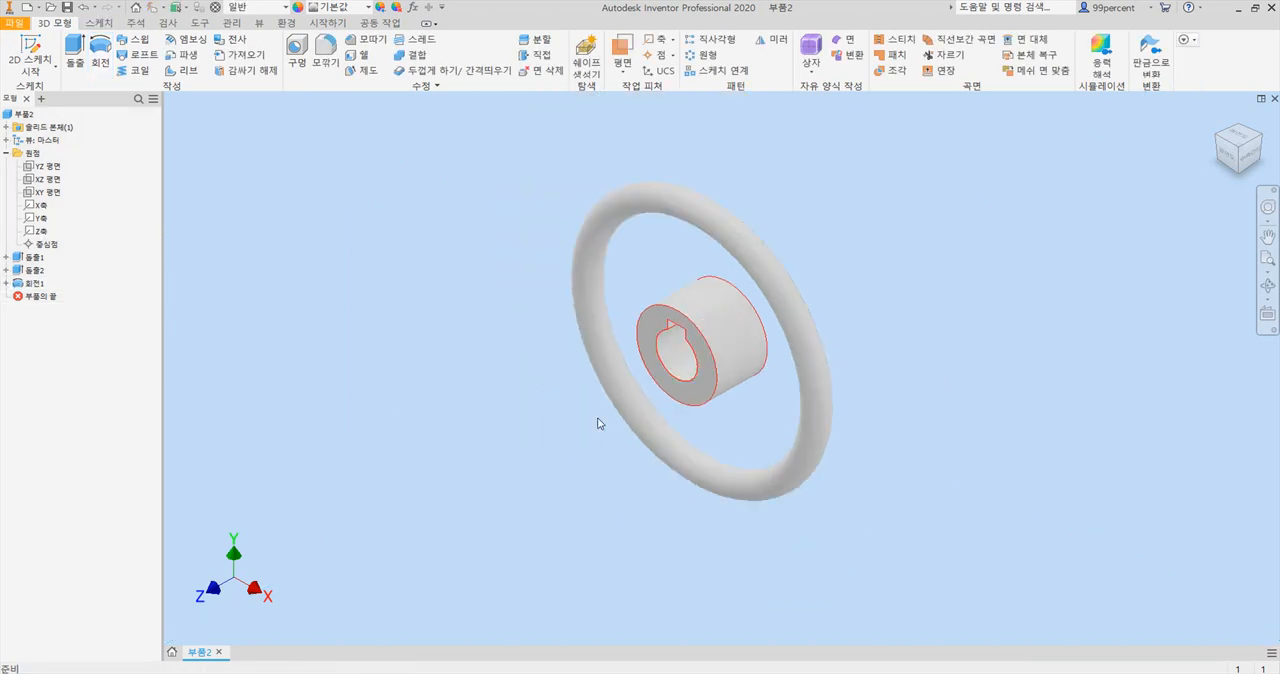
Check the handwheel drawing in Acrobat, return to Inventor and start a new sketch on the XY origin plane.
click(682, 673)
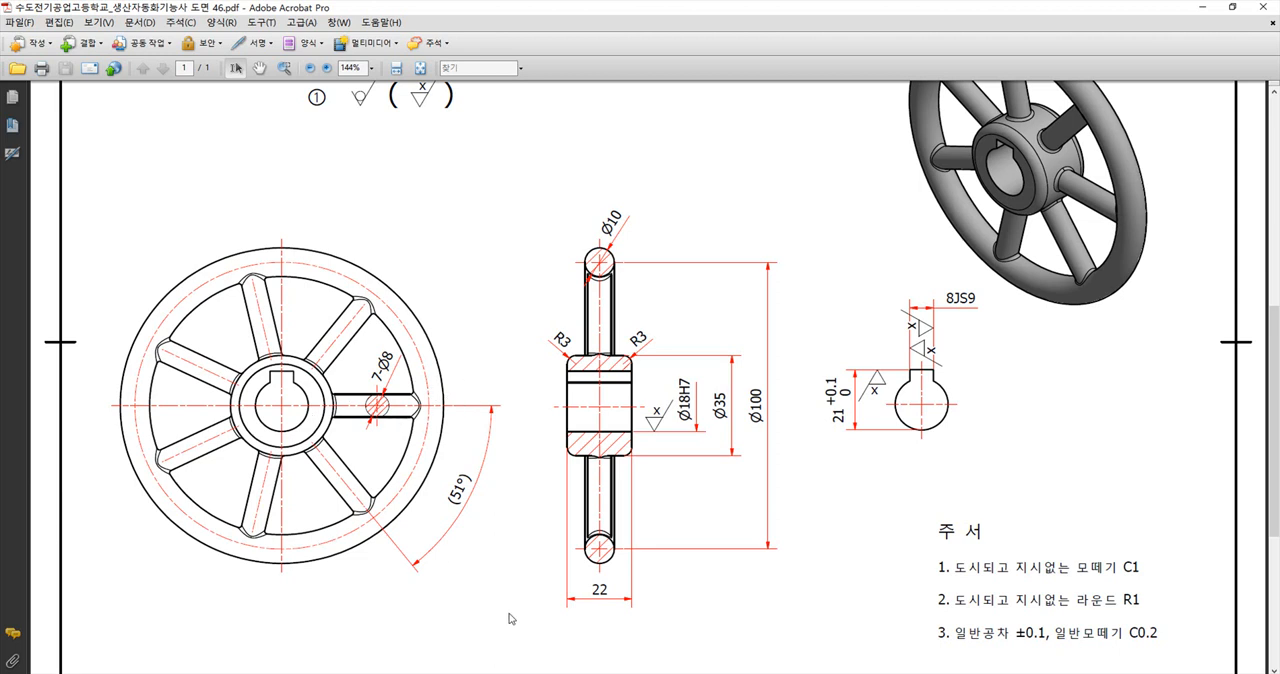
key(alt+Tab)
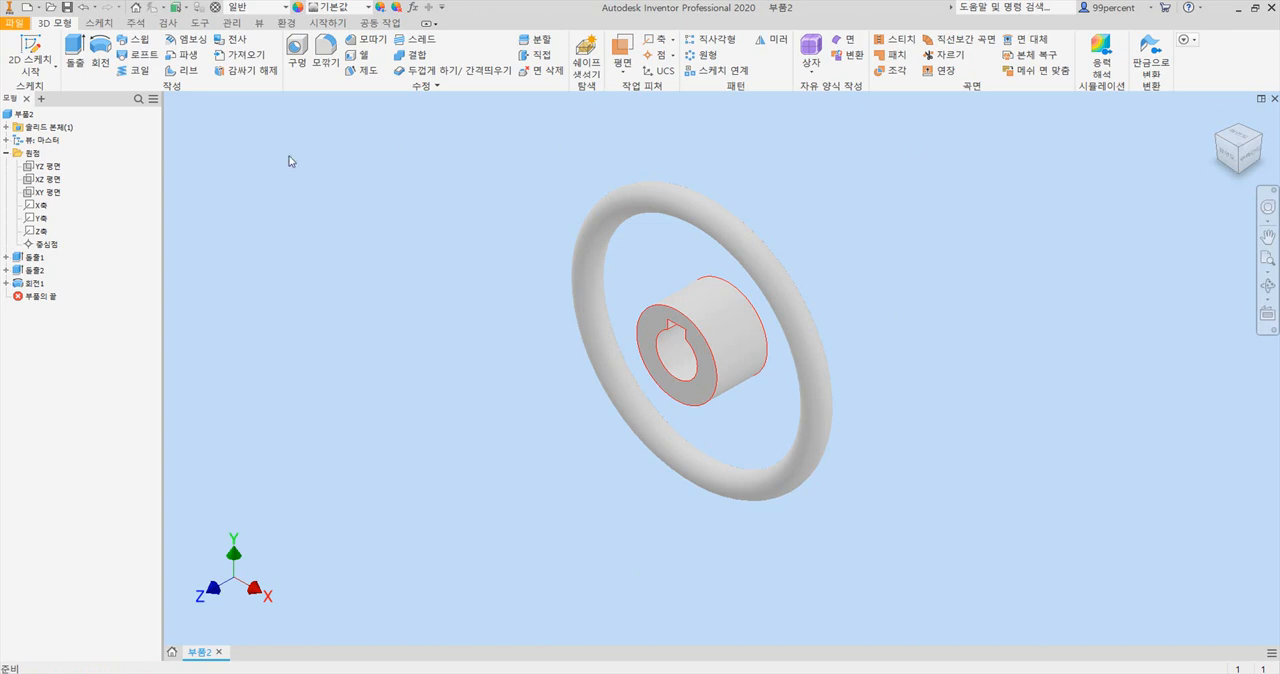
click(50, 167)
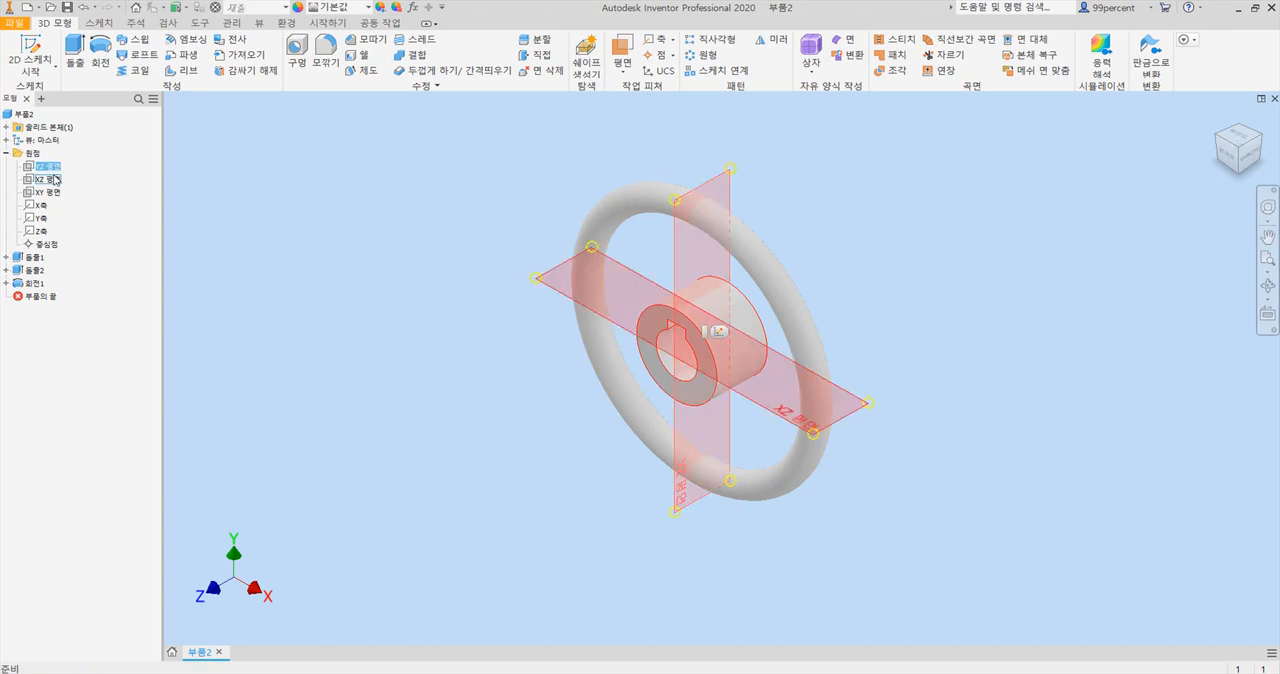
click(52, 180)
click(54, 193)
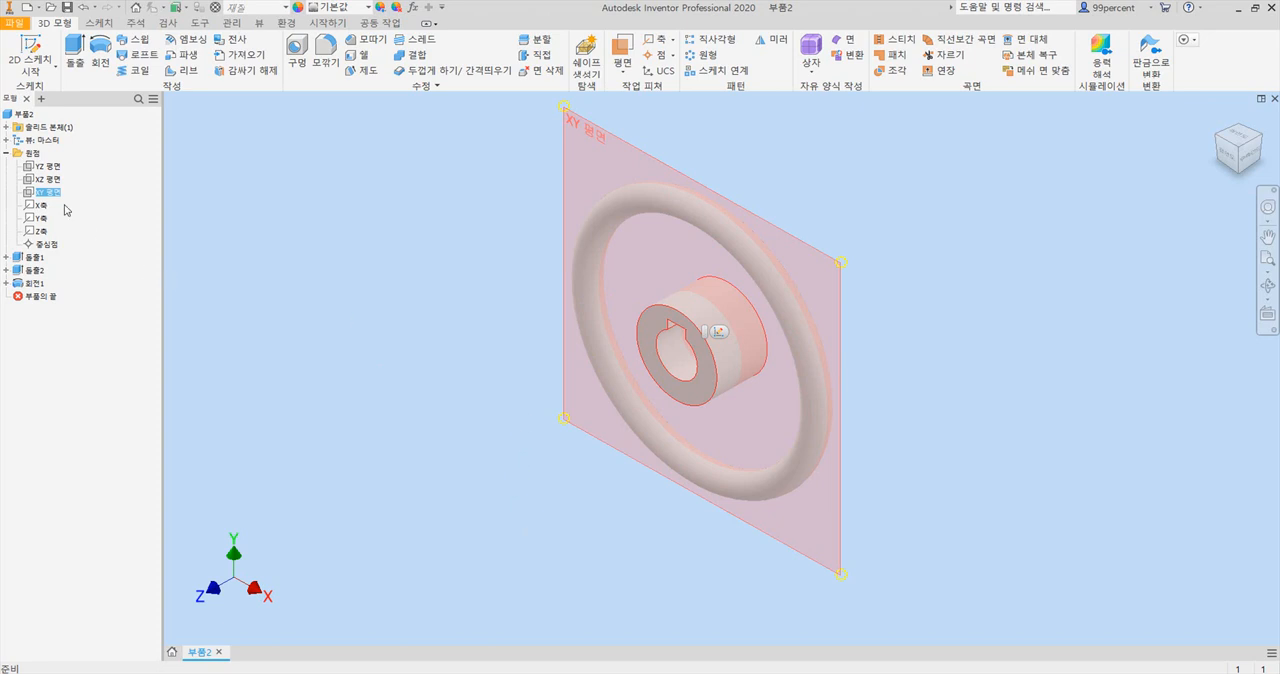
click(722, 333)
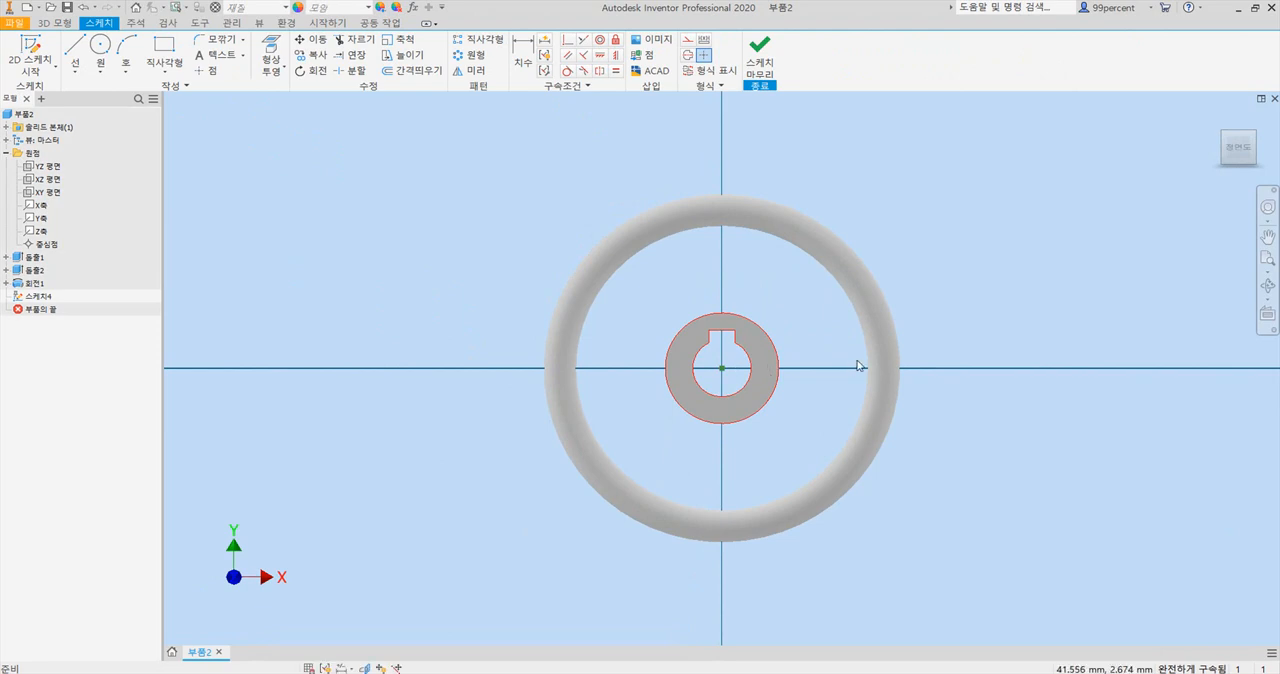
Slice the graphics and draw a rectangle about 37 by 5 mm from the hub wall into the rim, just above the X axis.
key(F7)
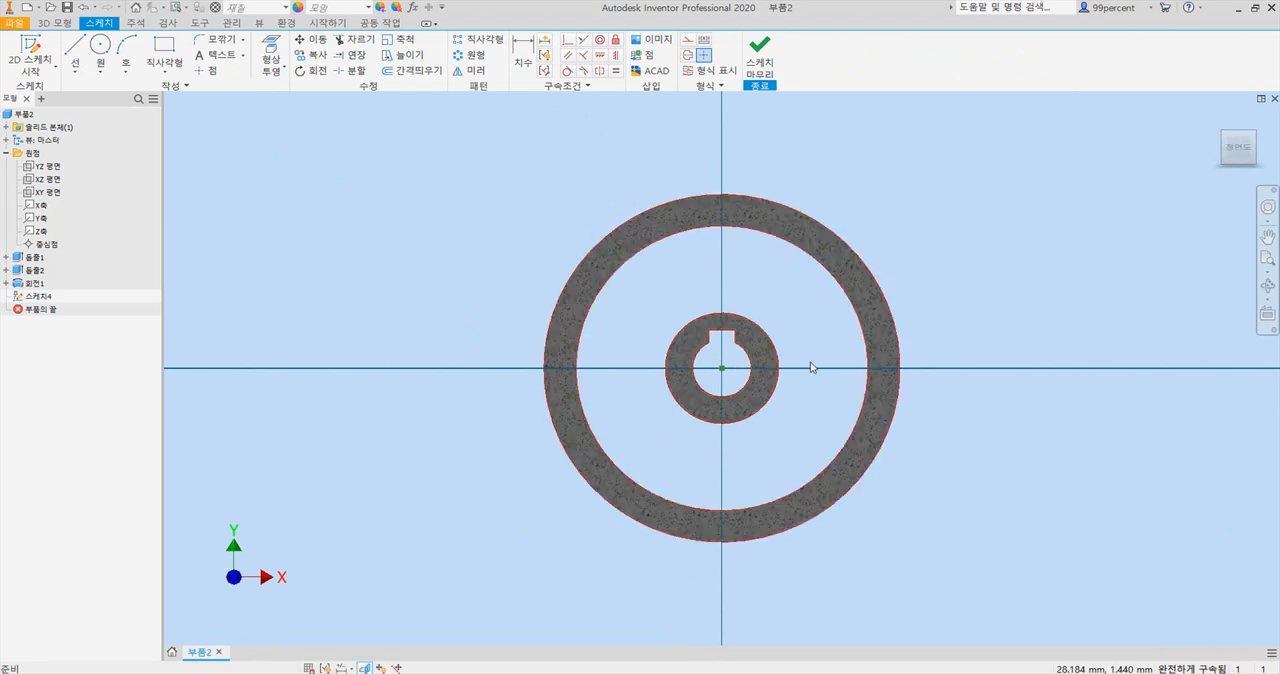
scroll(815, 368, down, 3)
middle_drag(797, 374, 710, 354)
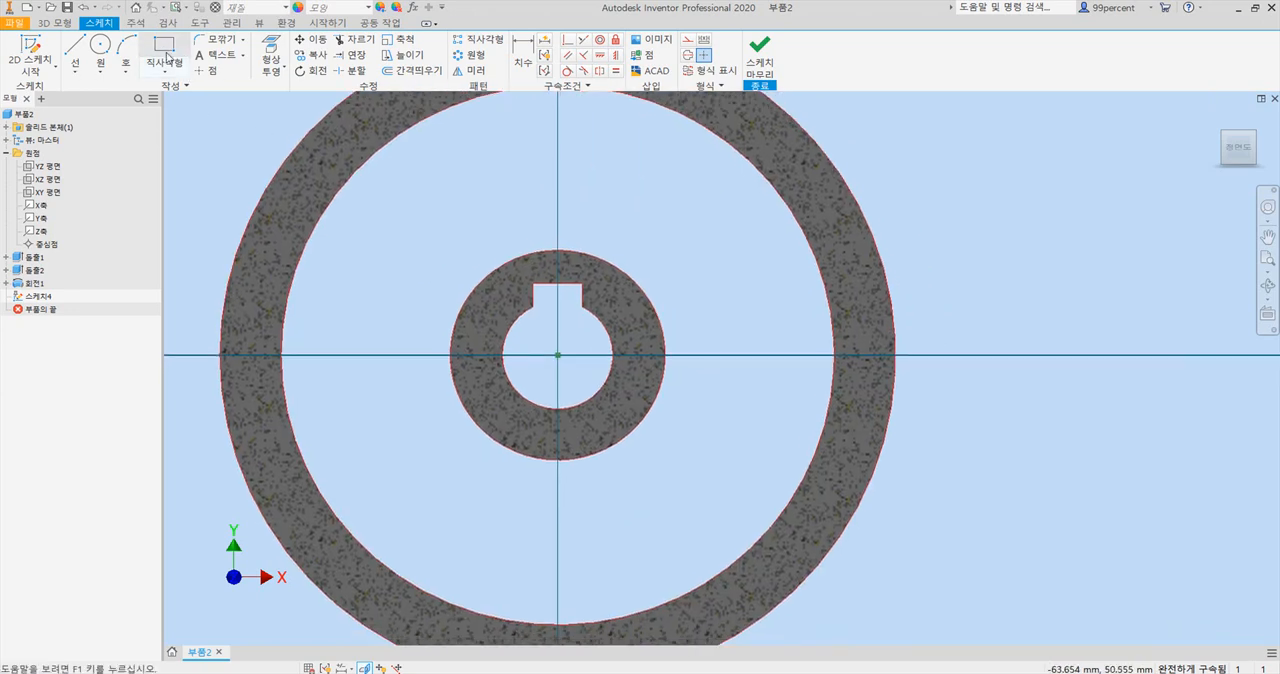
click(165, 52)
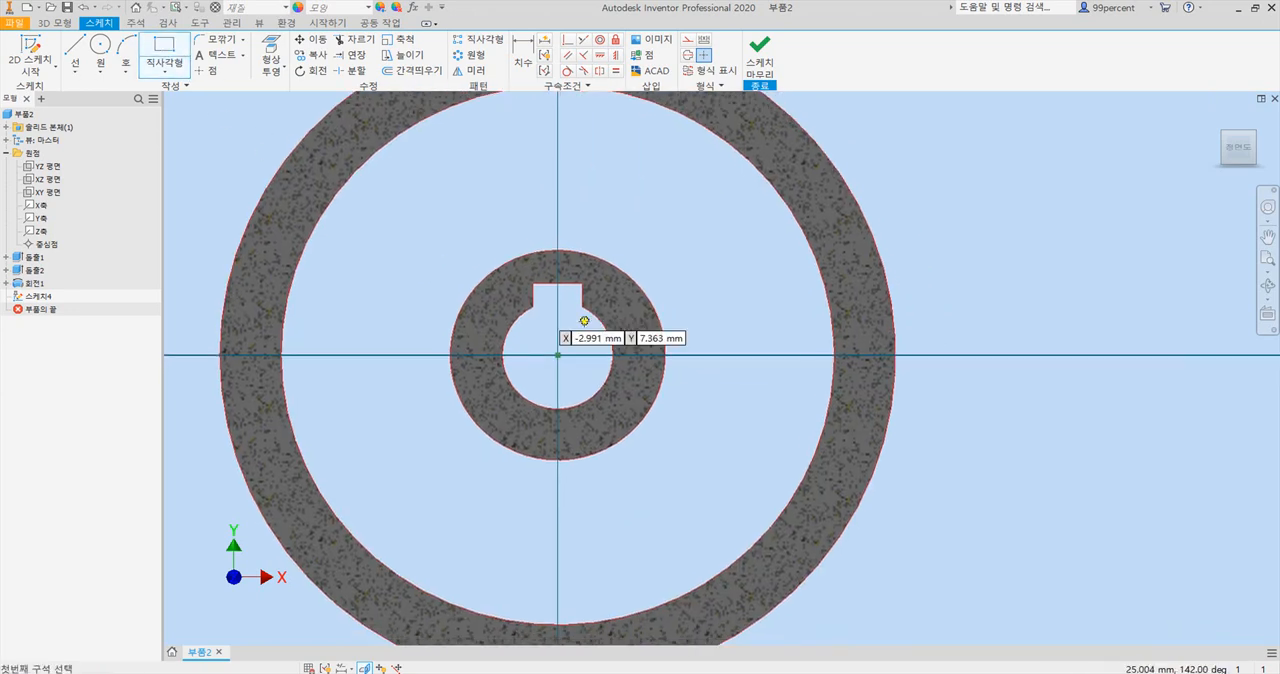
click(642, 325)
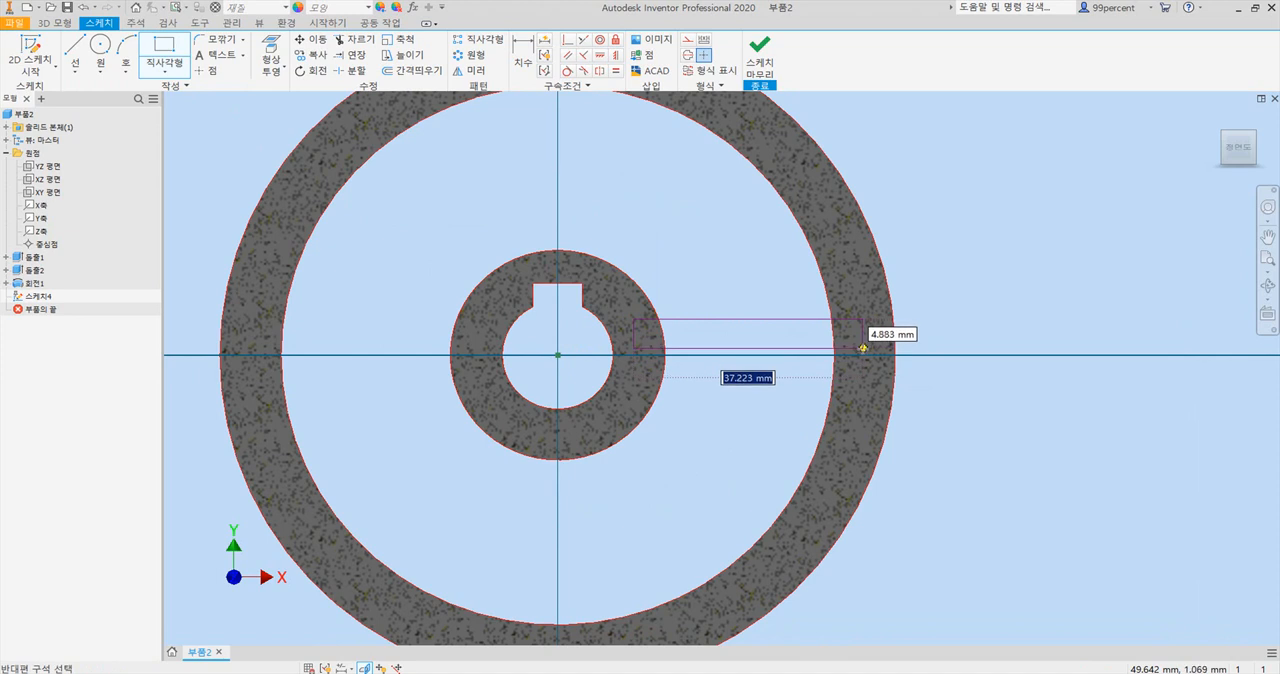
click(862, 347)
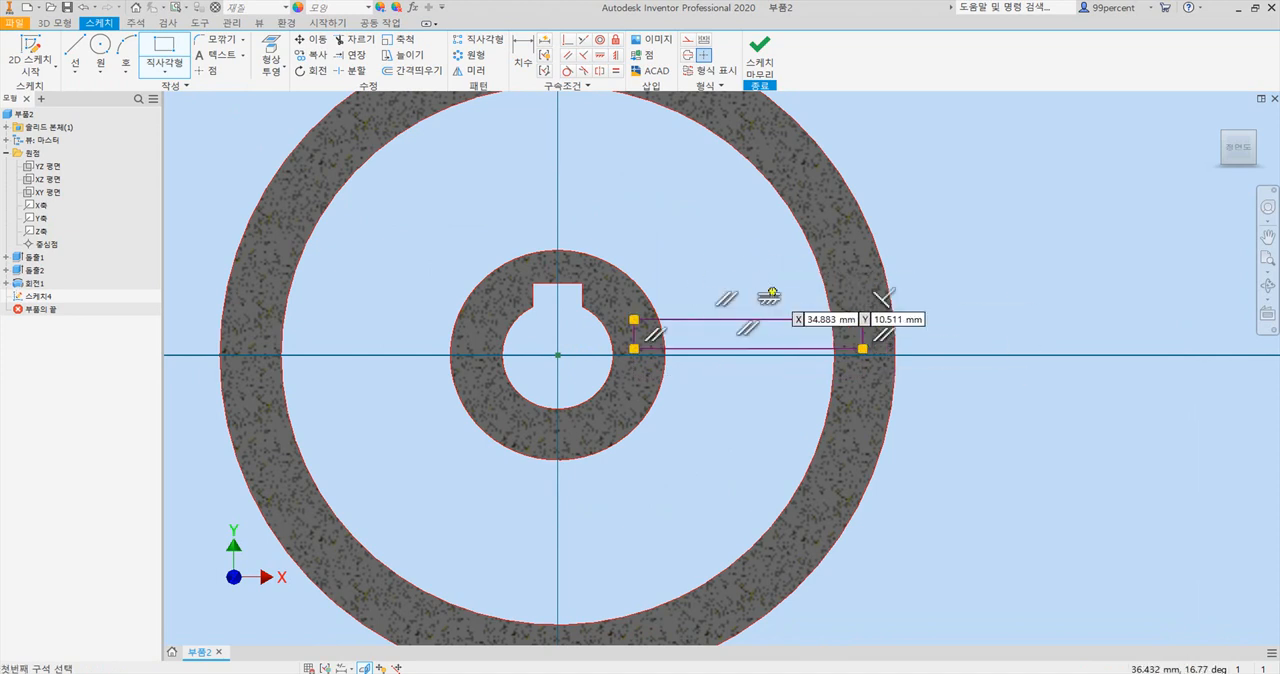
Dimension the distance between the spoke rectangle's two long sides as 4 mm.
click(519, 50)
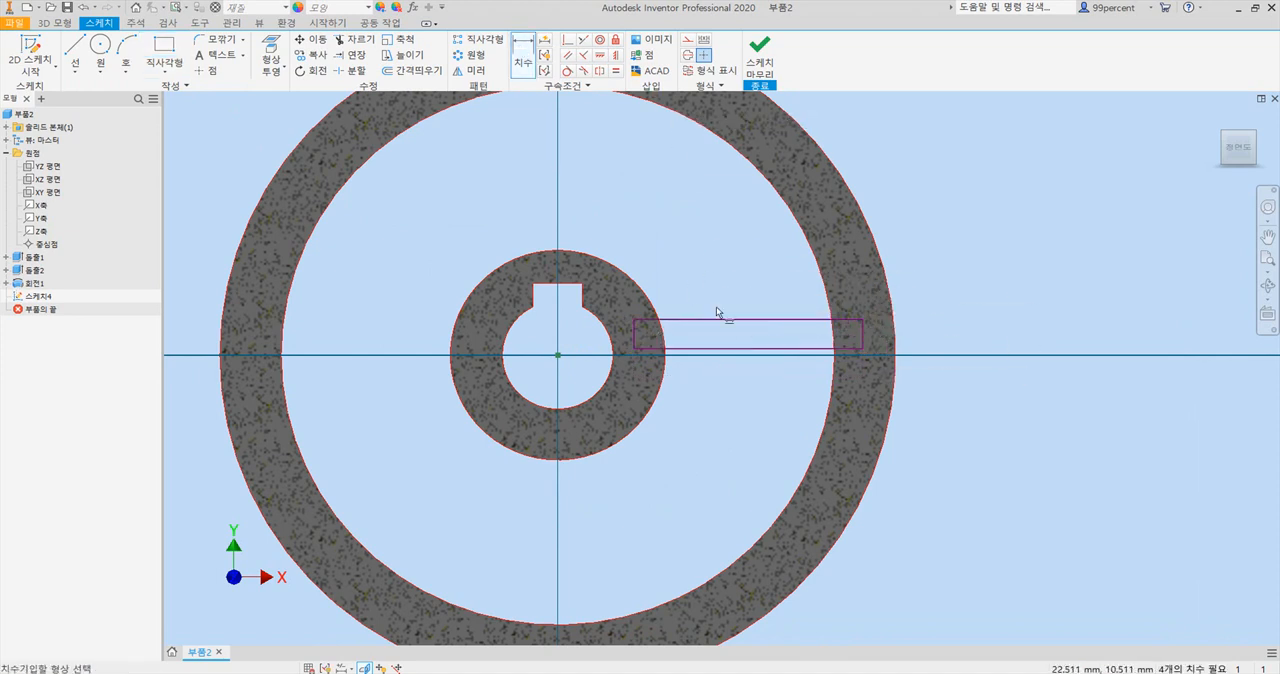
click(757, 321)
click(758, 349)
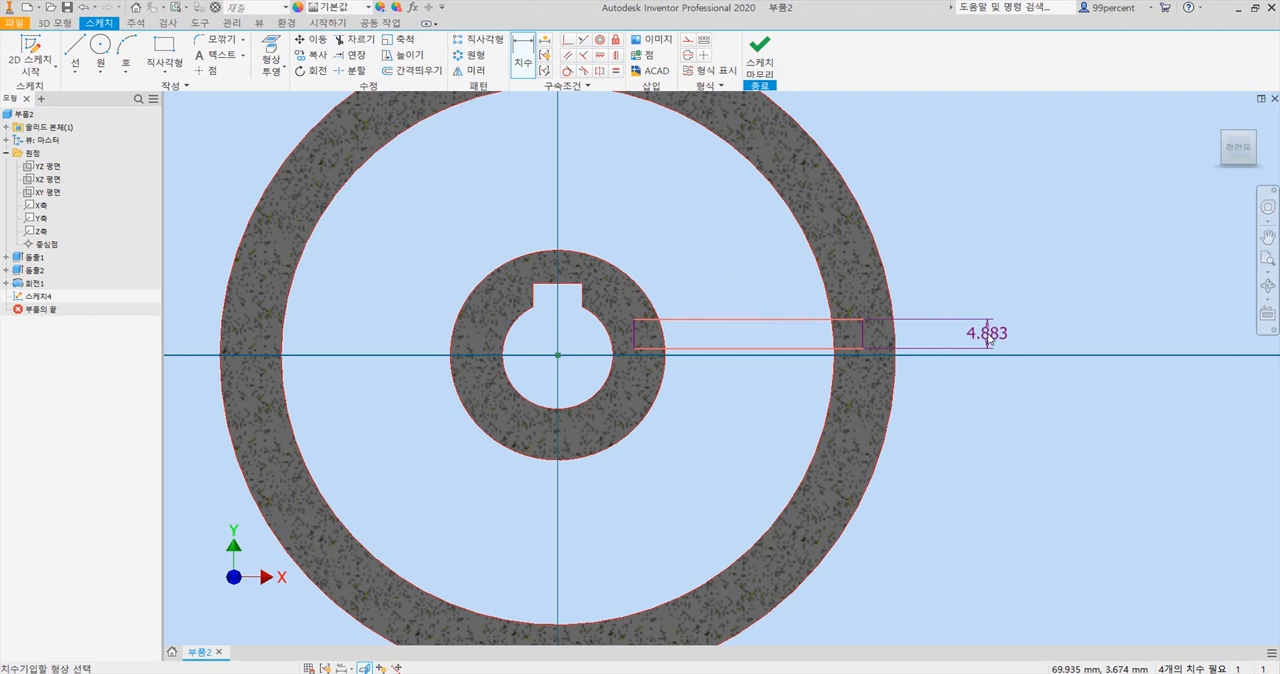
click(987, 338)
text(4)
key(Return)
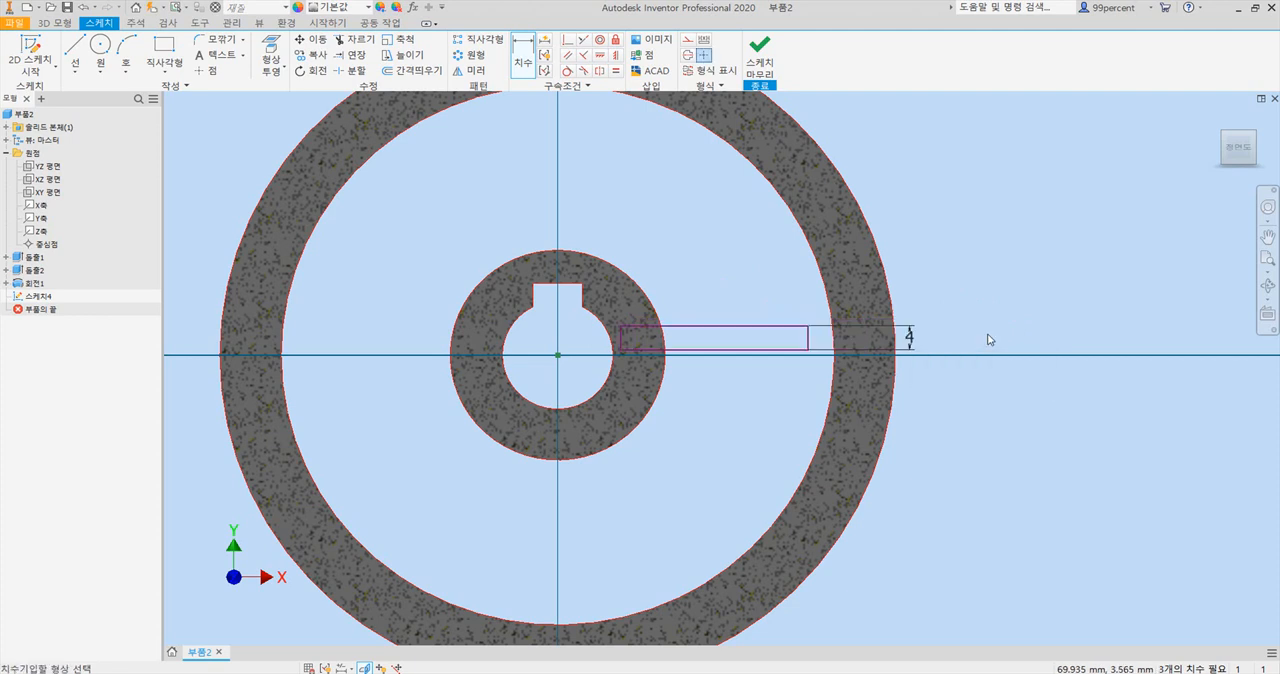
key(Escape)
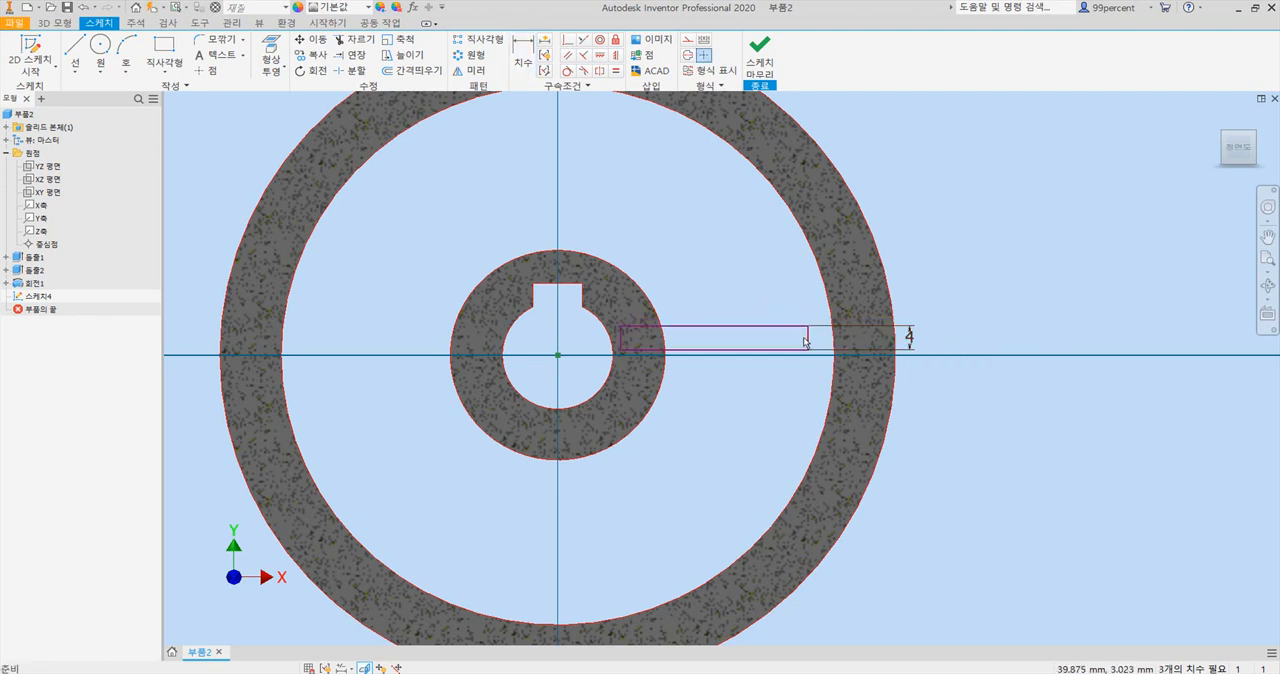
Stretch the spoke rectangle's outer end into the rim, adjust its inner end, and align its lower hub-side corner horizontally with the origin.
drag(808, 339, 865, 343)
drag(626, 341, 634, 339)
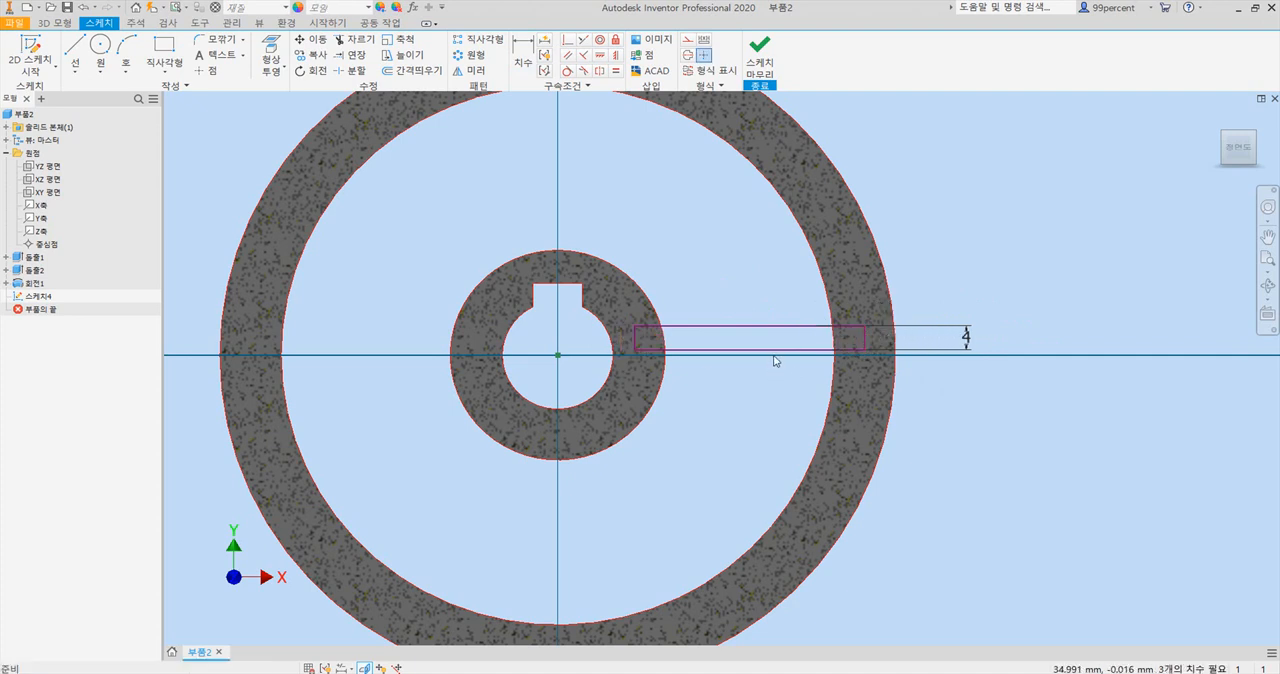
click(600, 58)
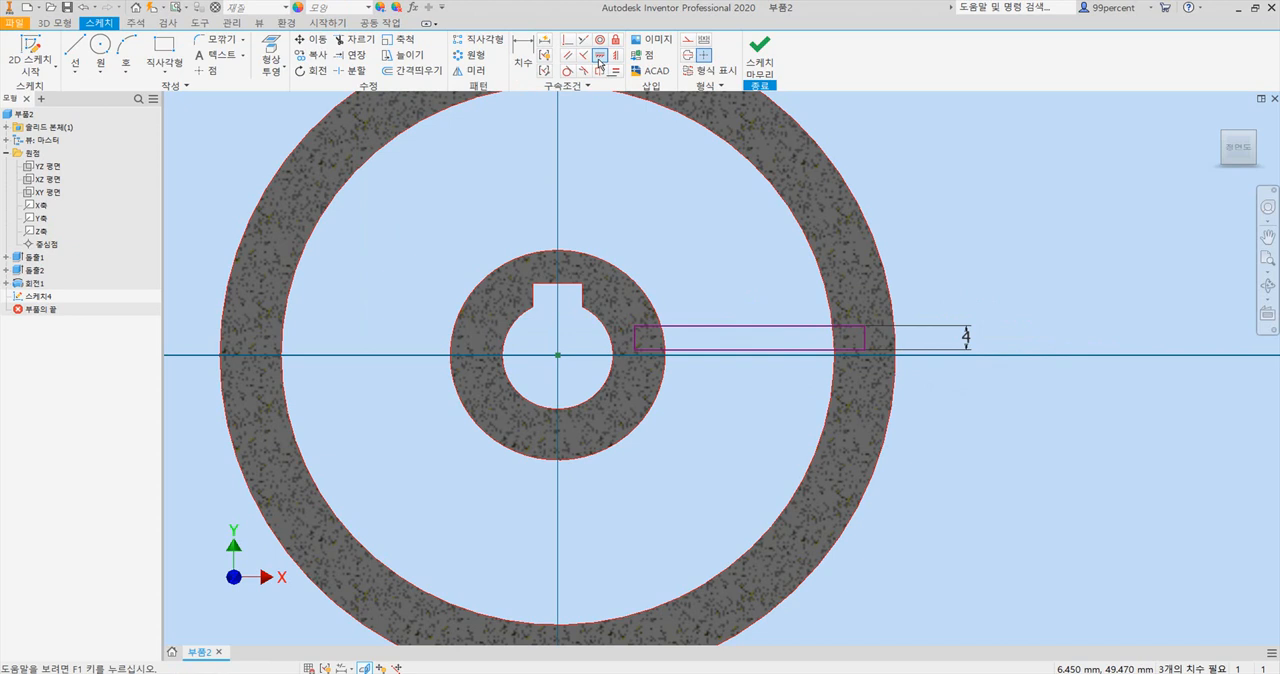
click(559, 357)
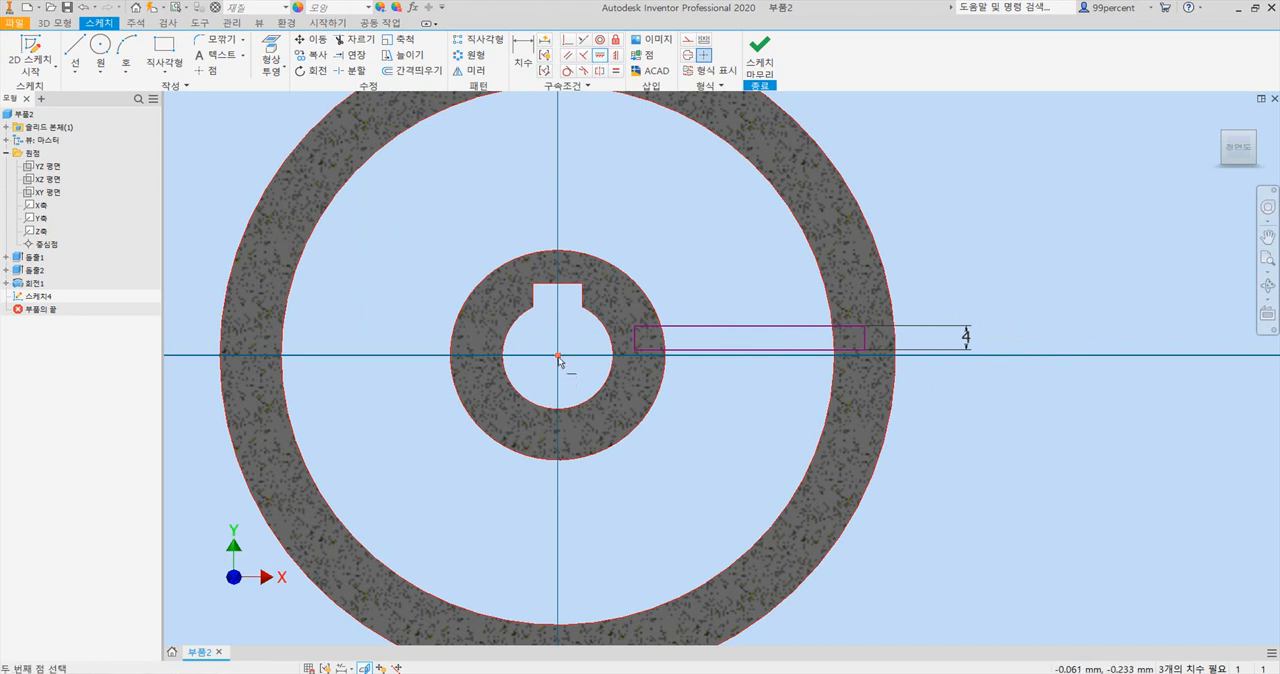
click(635, 351)
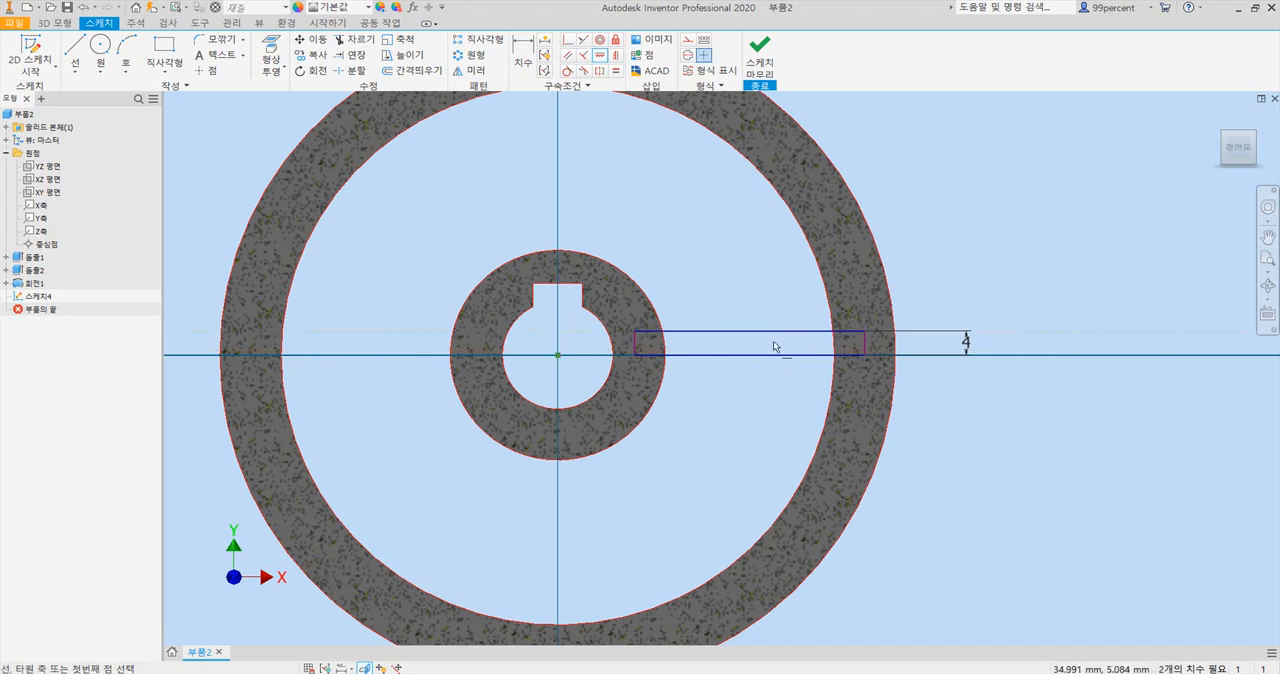
Dimension the distance from the origin to the spoke rectangle's hub-side short edge as 12 mm.
click(522, 55)
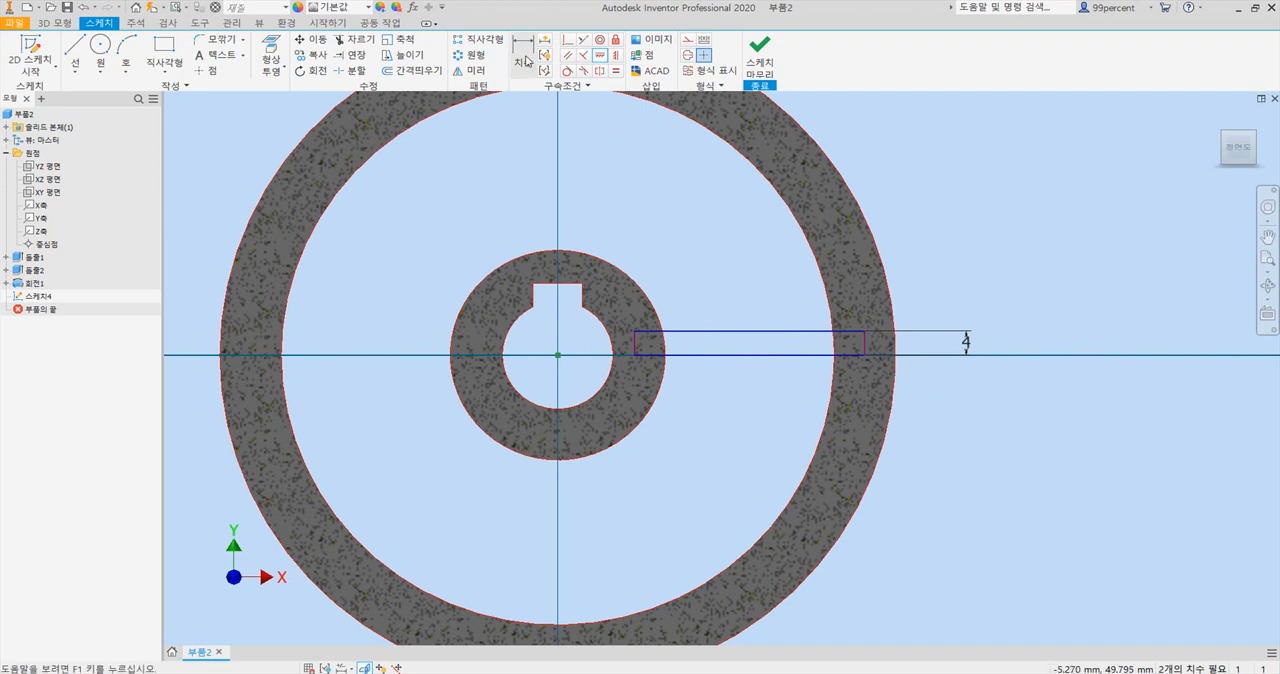
click(558, 355)
click(634, 345)
click(604, 206)
text(12)
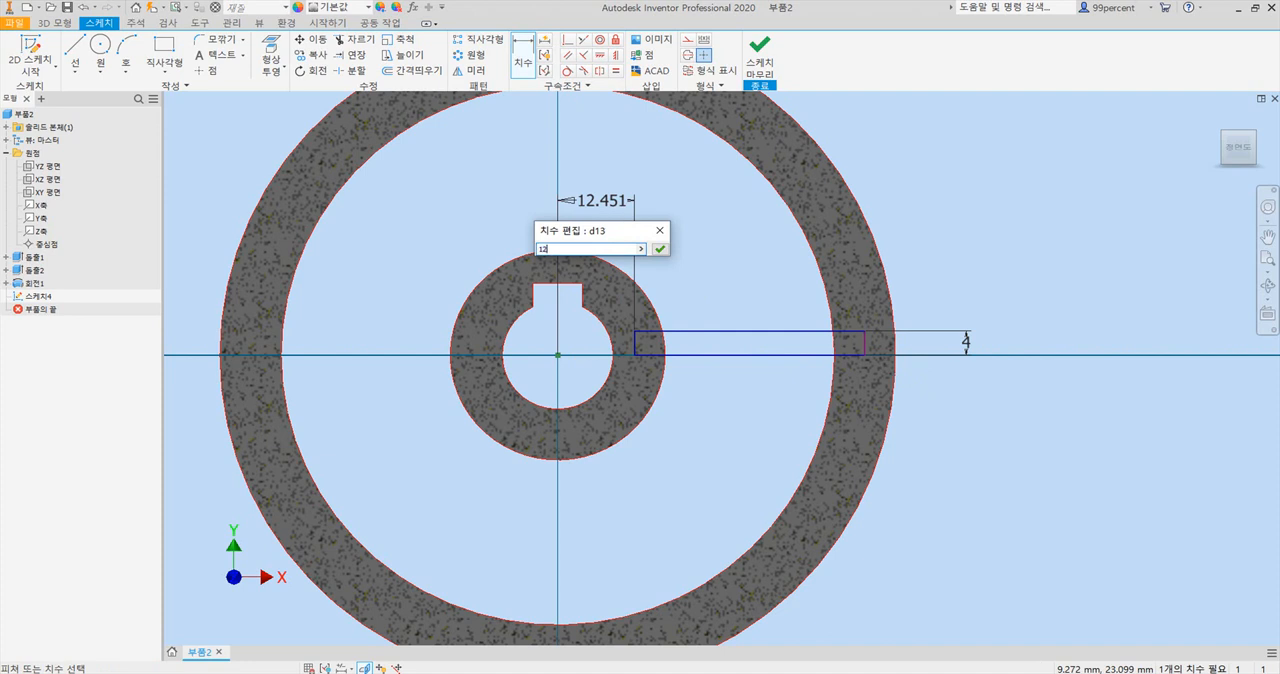
key(Return)
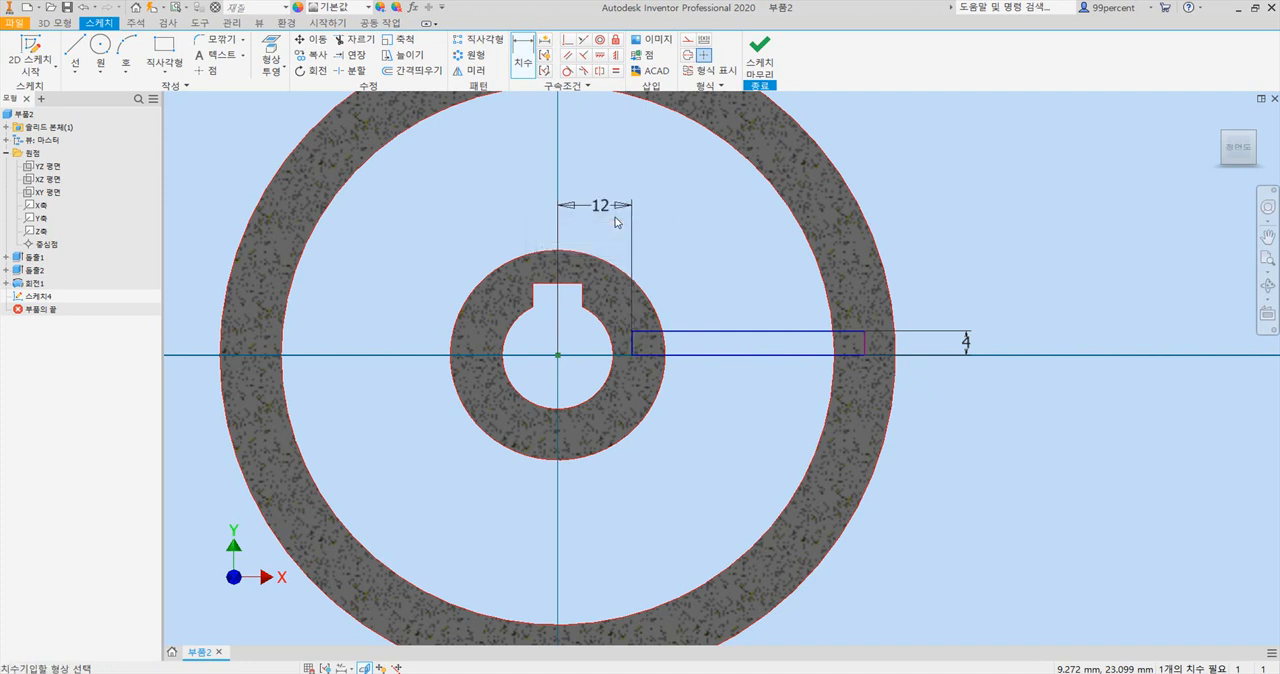
Dimension the distance between the spoke rectangle's two short edges as 37 mm.
click(631, 345)
click(865, 348)
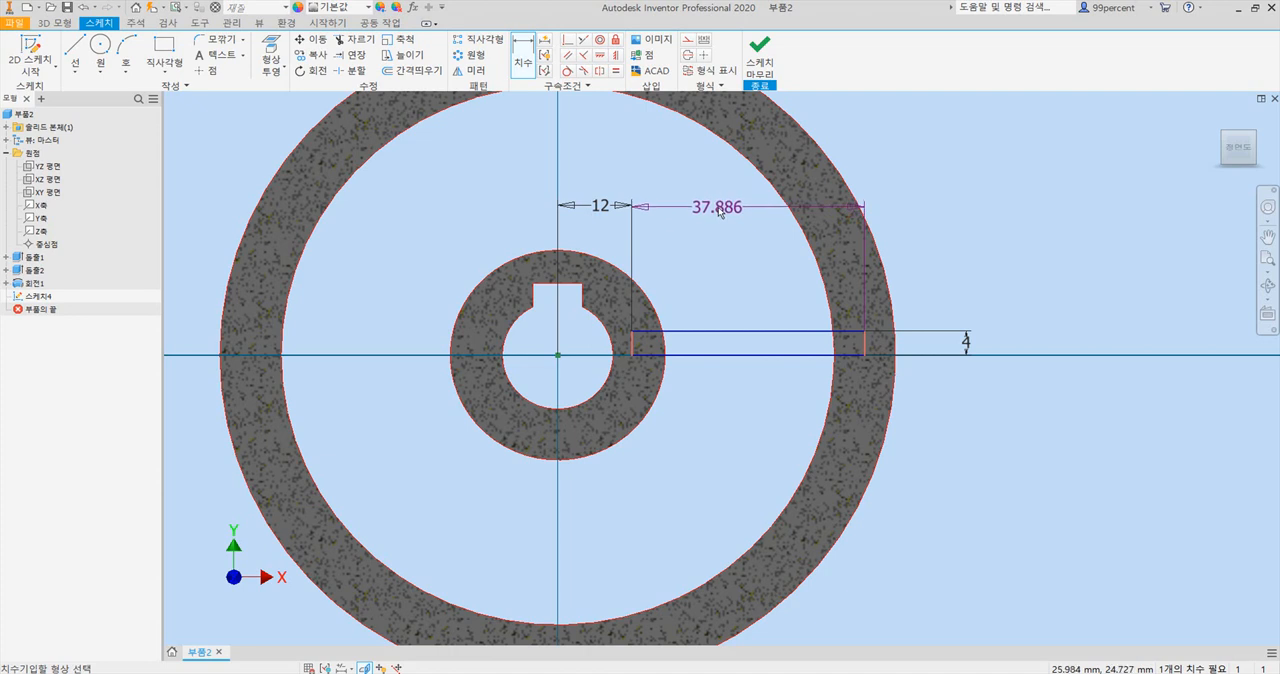
click(718, 211)
text(37)
key(Return)
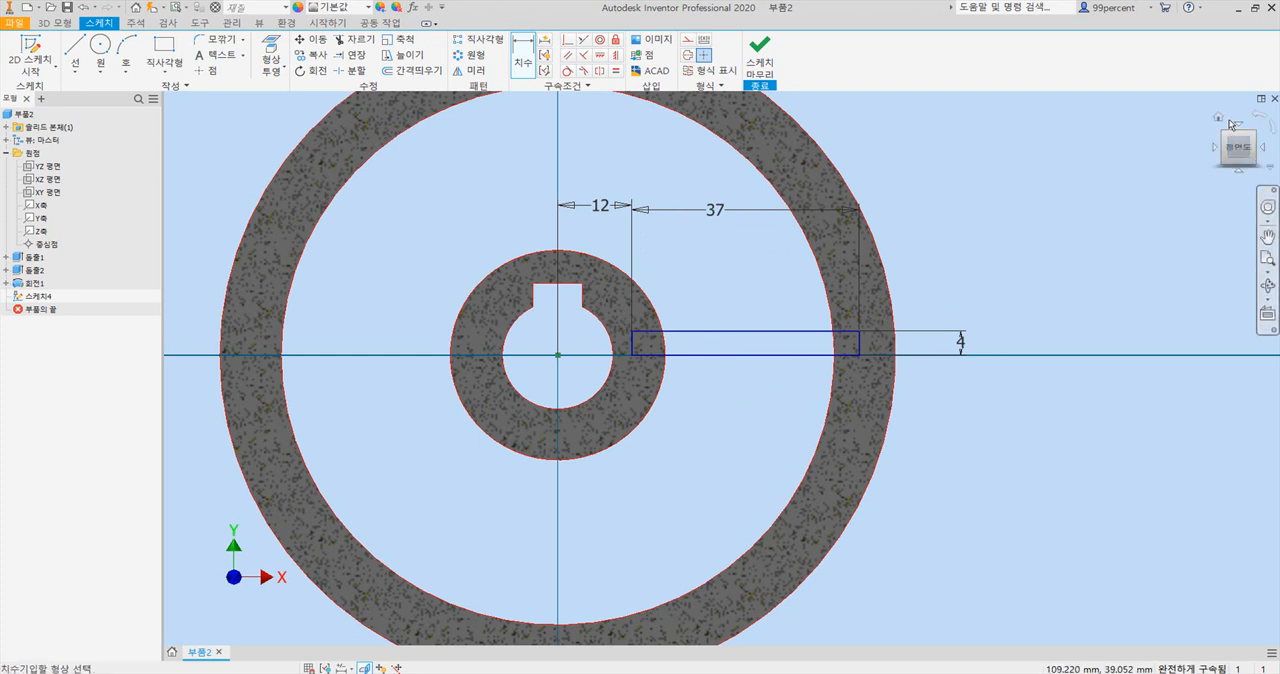
Return to the isometric home view and turn off the graphics slice.
click(1217, 118)
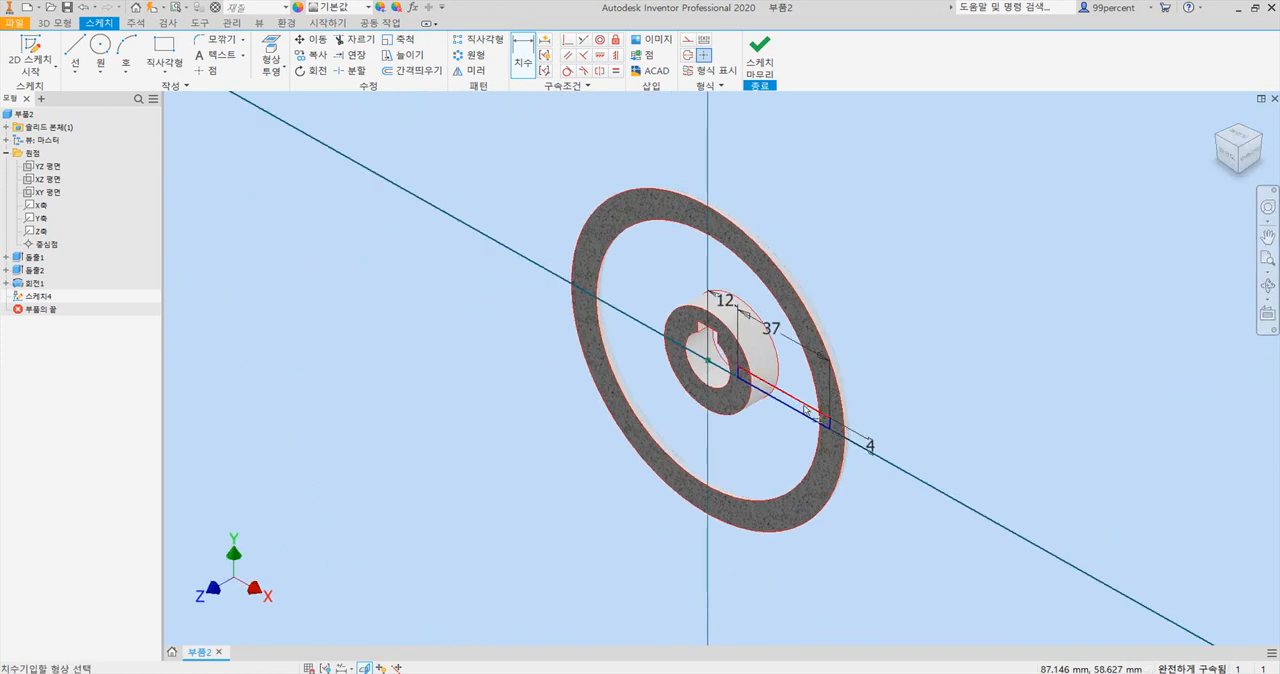
key(F7)
key(F7)
key(F7)
key(F7)
key(F7)
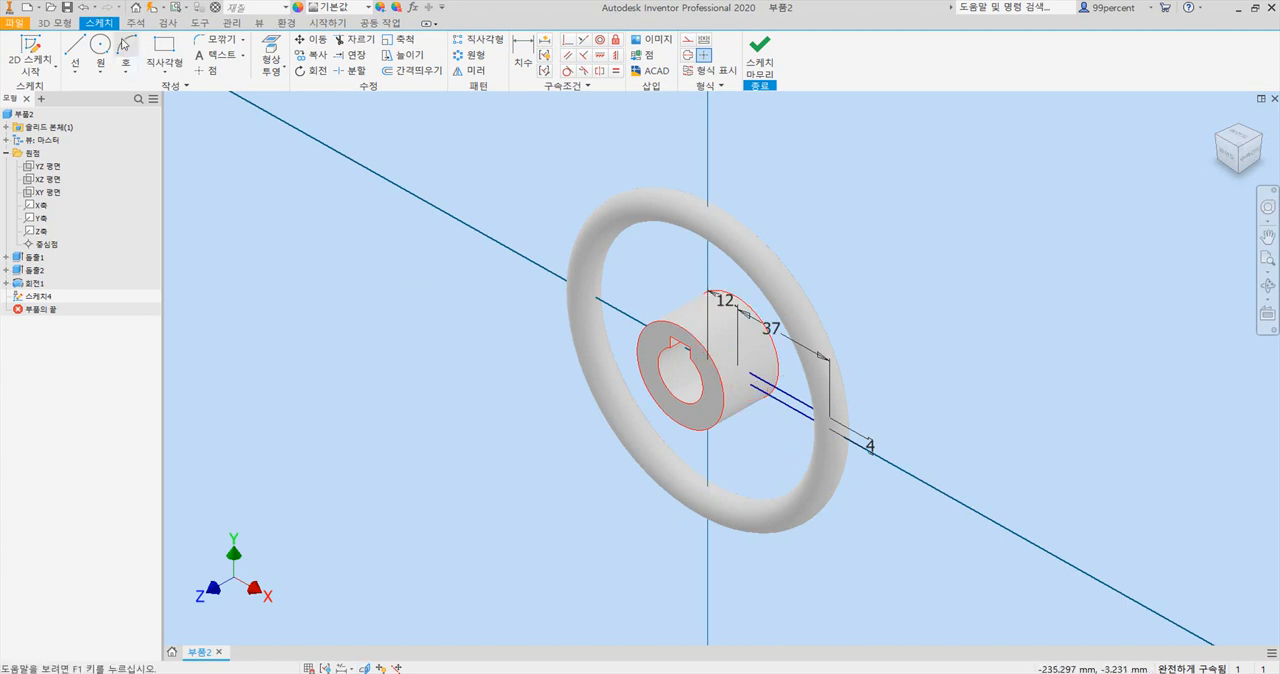
click(55, 22)
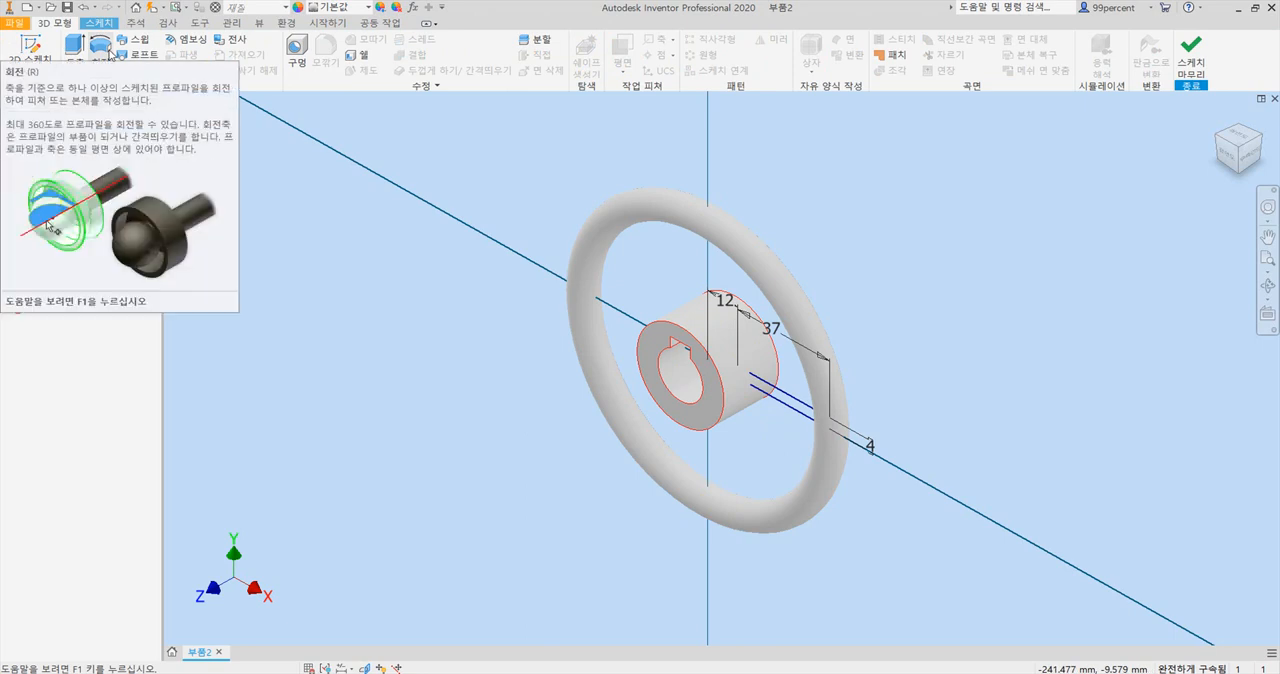
click(100, 46)
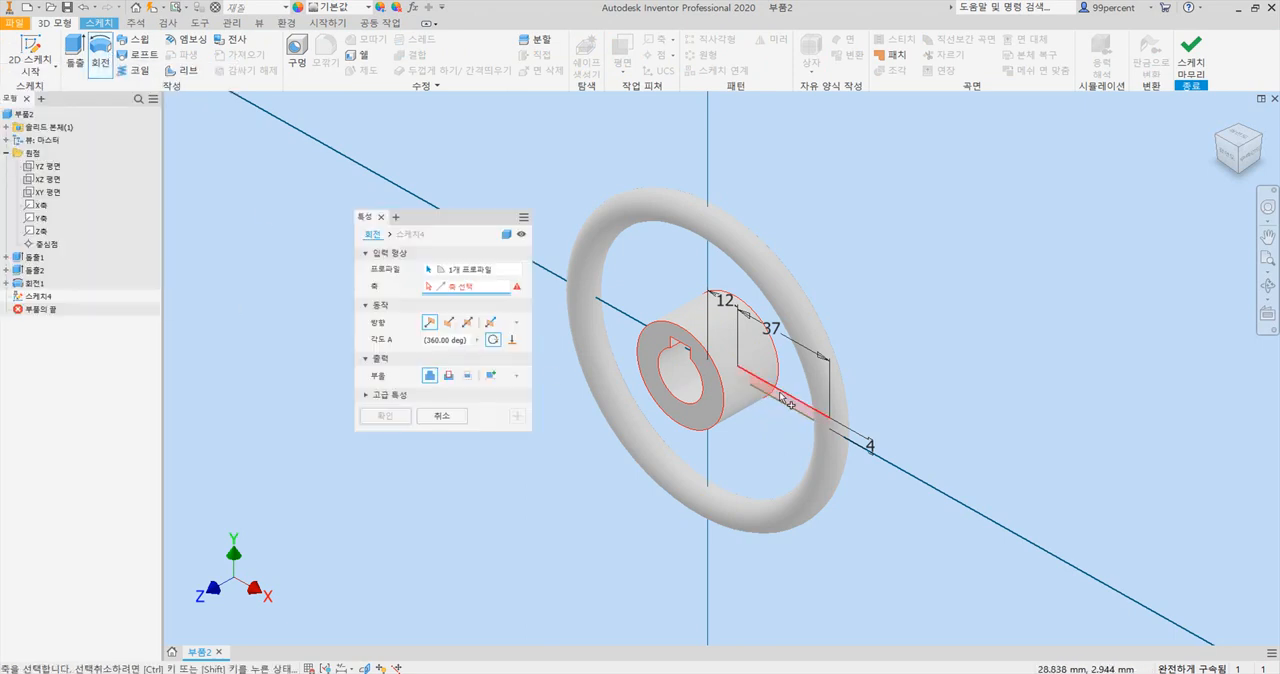
scroll(785, 400, up, 5)
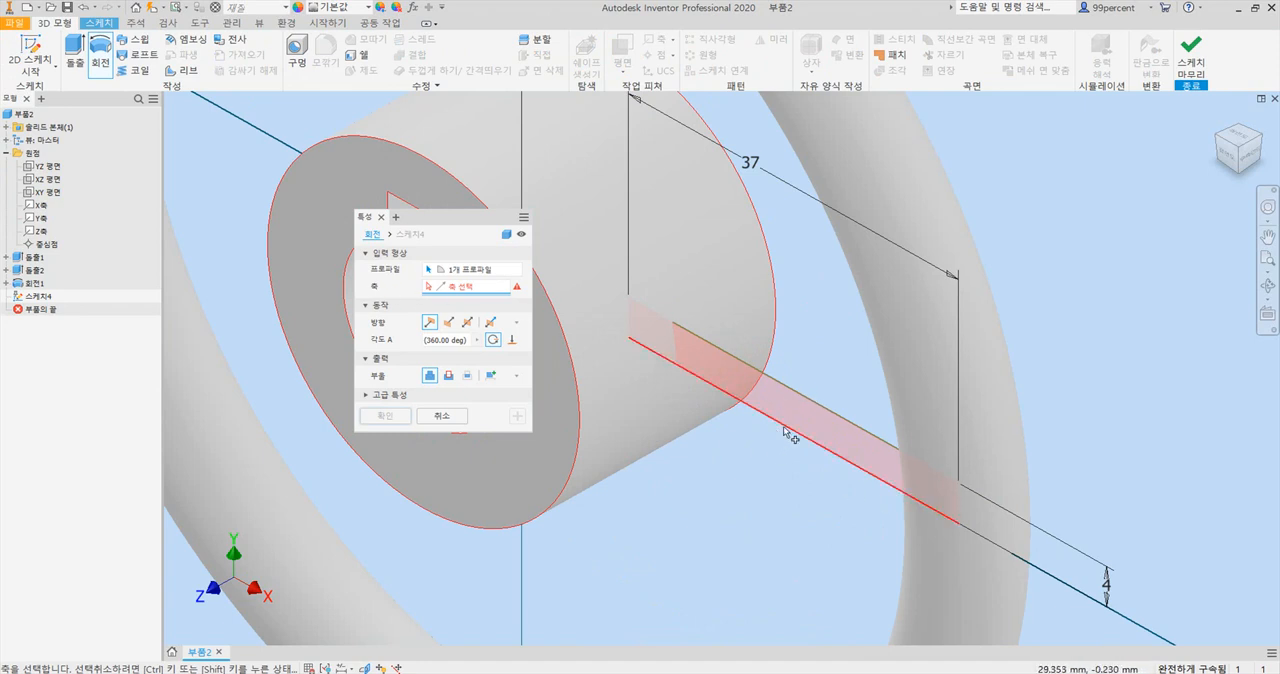
key(Escape)
key(F7)
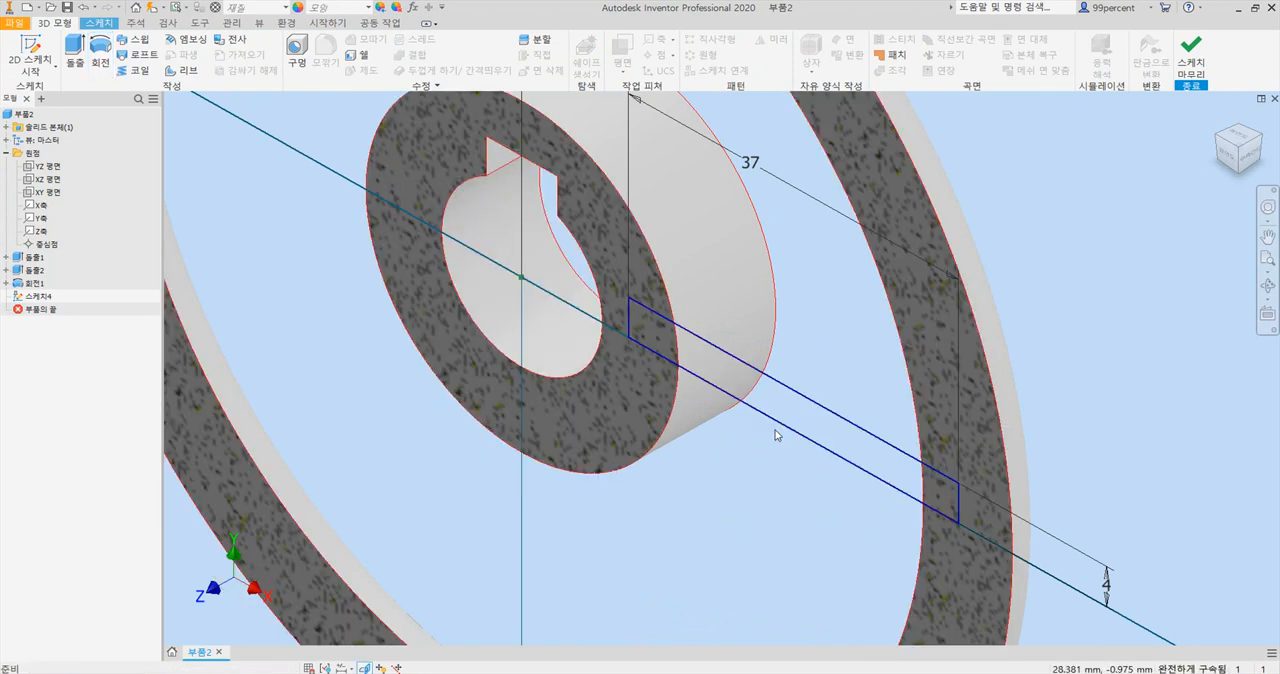
key(F7)
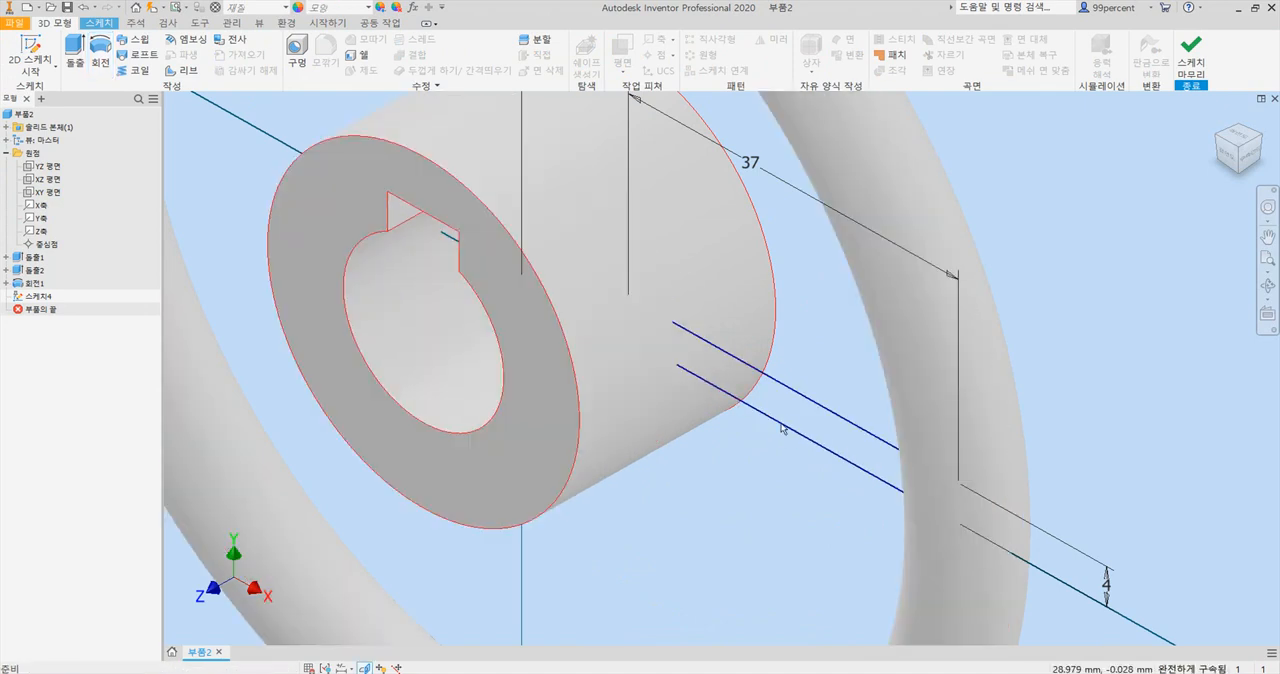
Revolve the spoke rectangle a full 360° about its long edge on the X axis, joined to the solid.
click(95, 48)
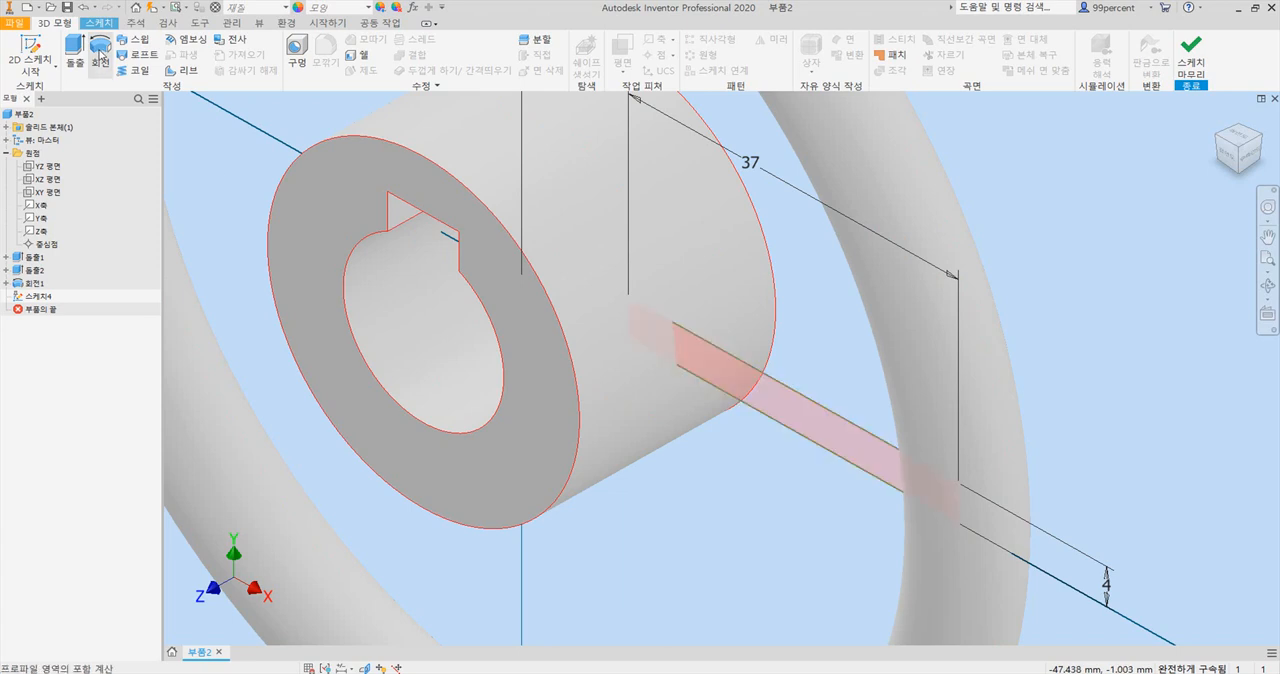
click(758, 414)
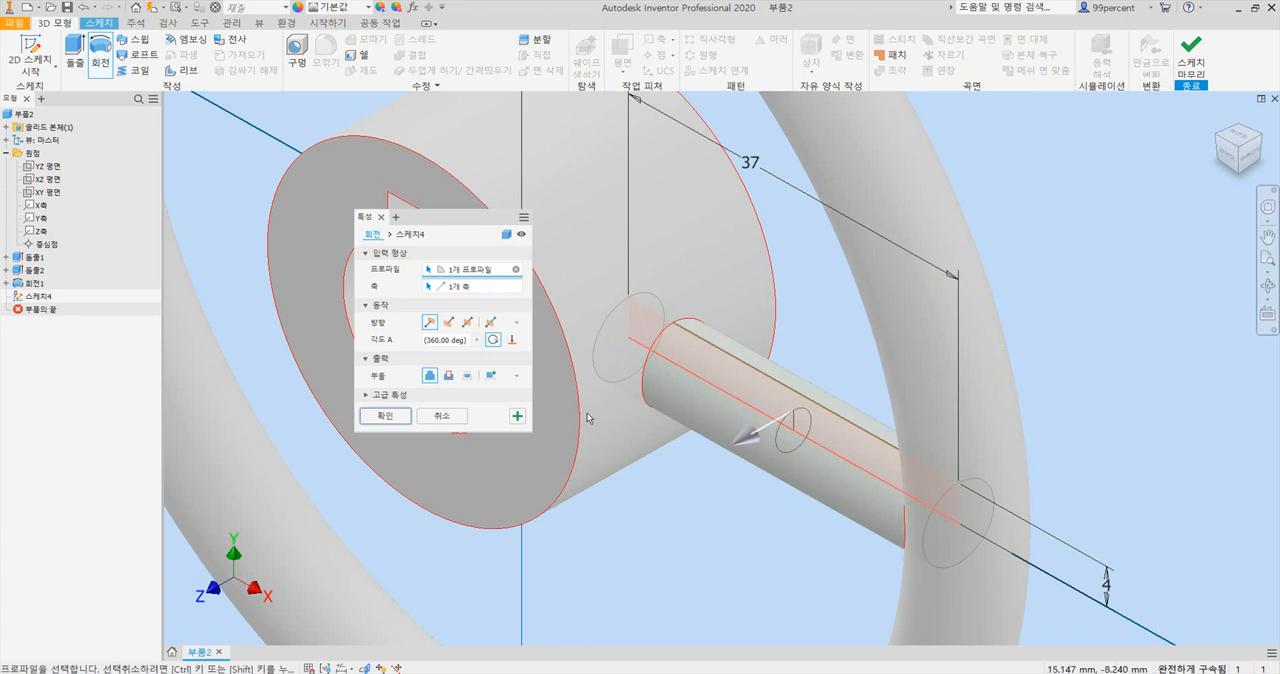
click(393, 420)
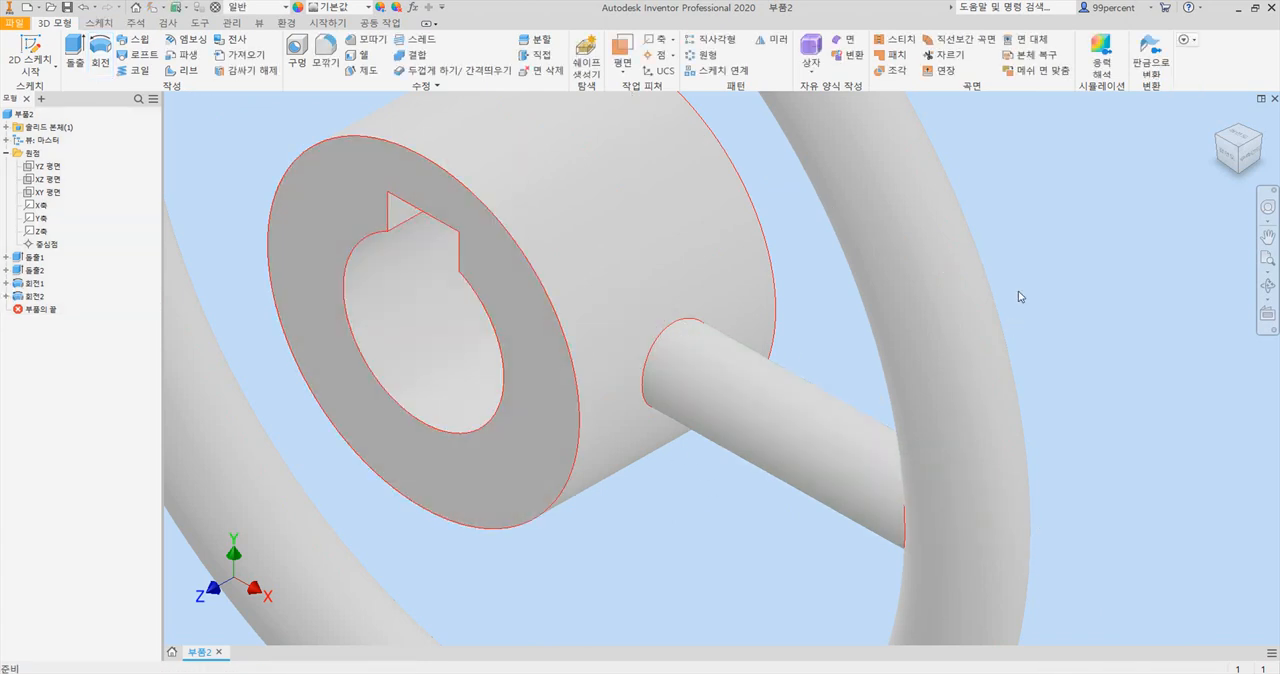
Check the handwheel drawing in Acrobat, return to Inventor and set up a 1 mm fillet on the edge where the spoke meets the hub.
click(1218, 118)
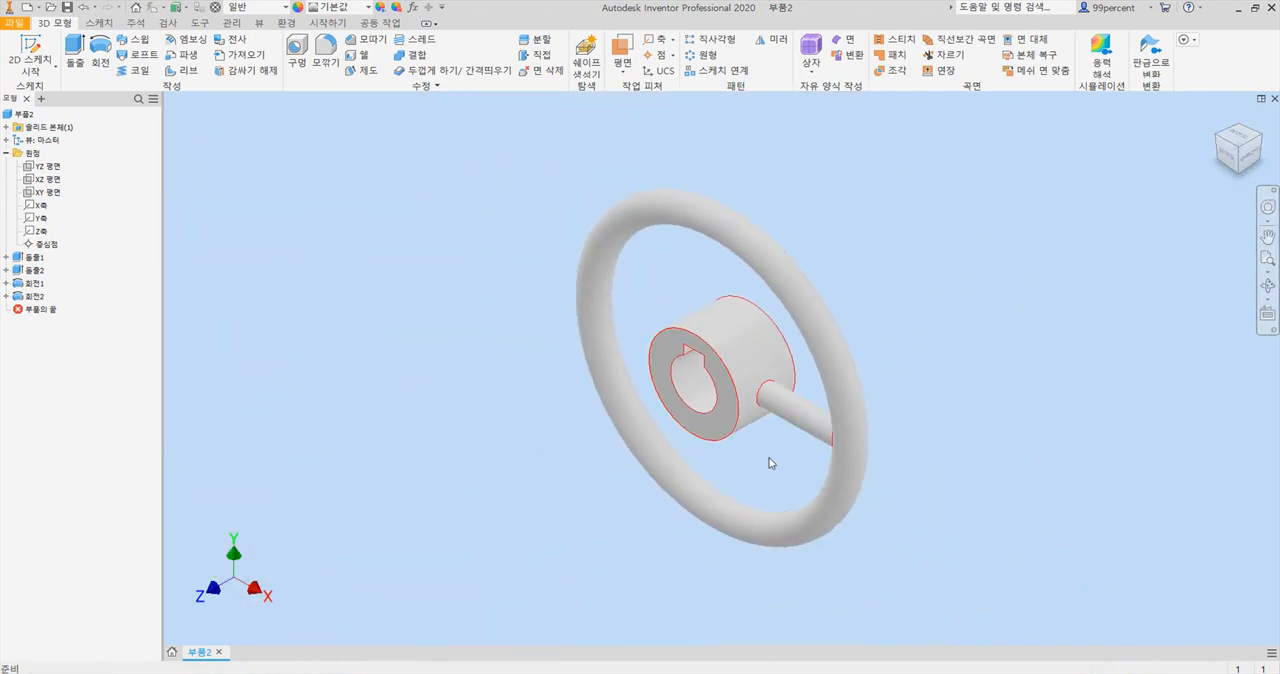
key(alt+Tab)
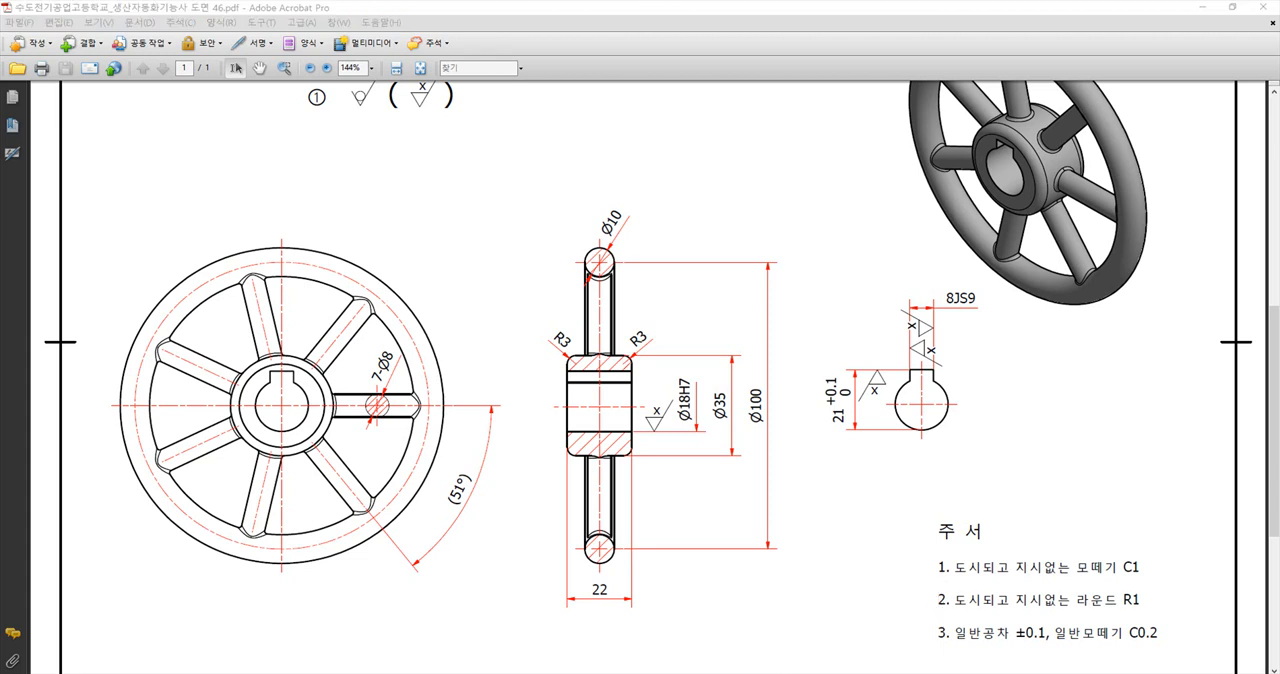
key(alt+Tab)
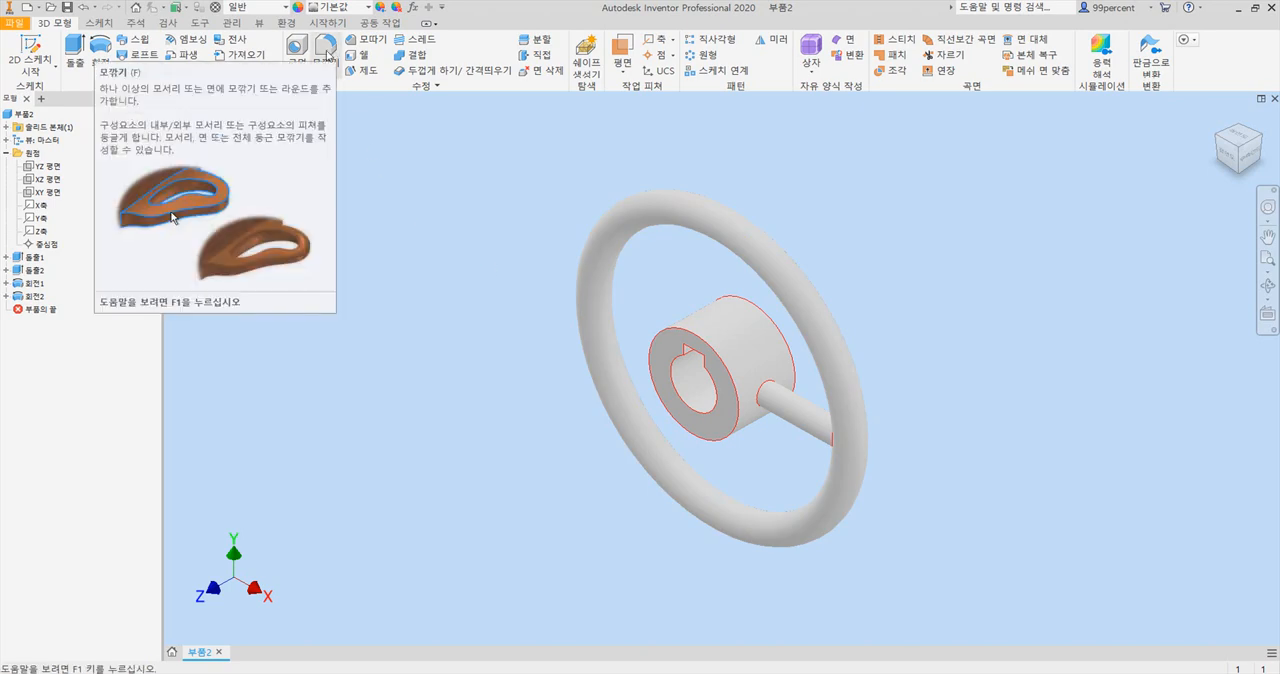
click(327, 55)
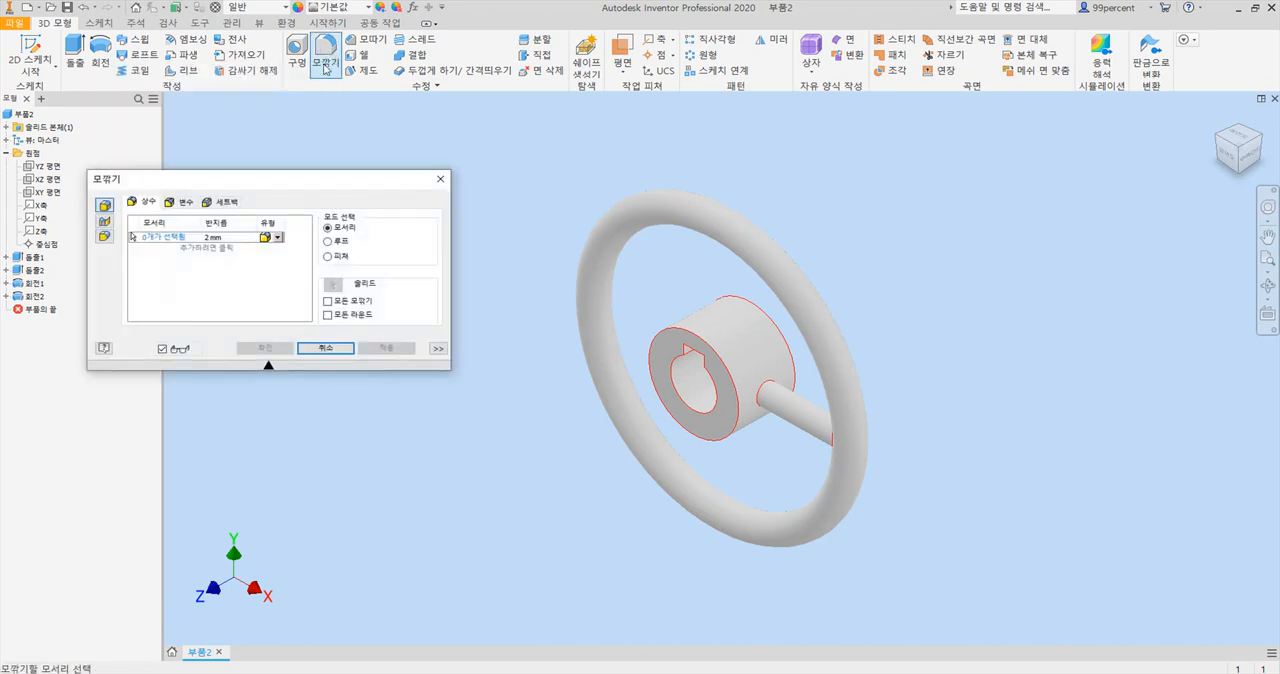
click(228, 238)
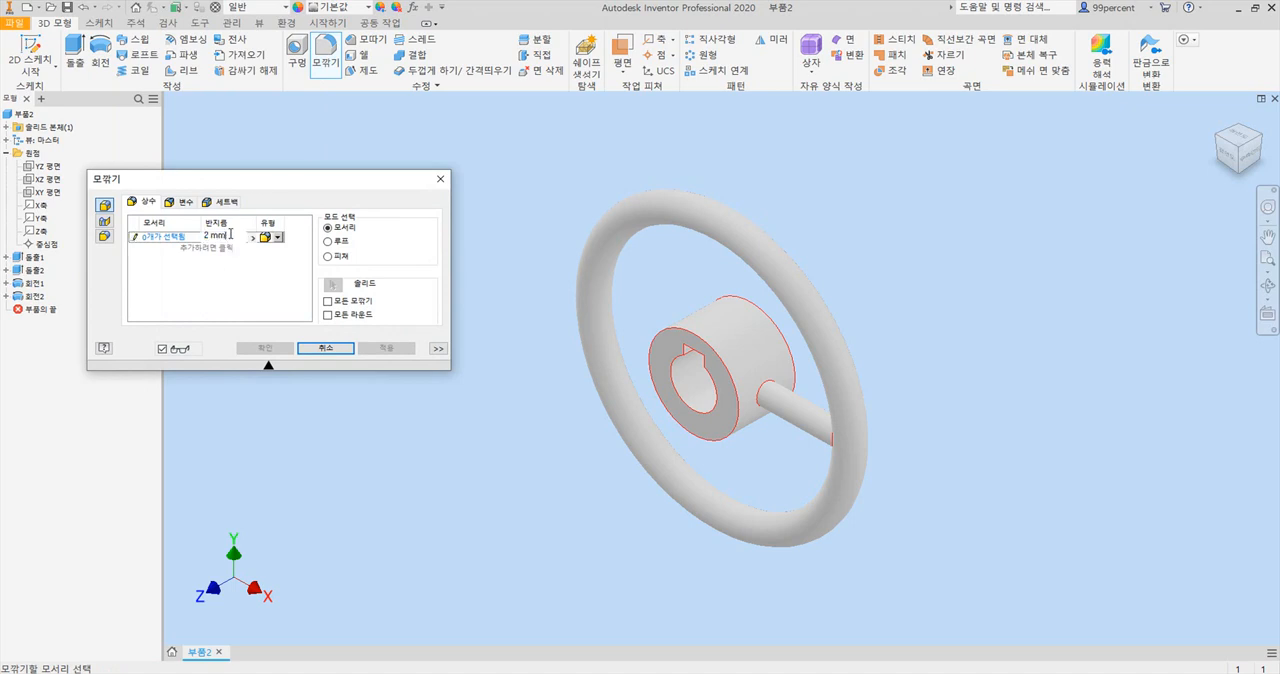
text(1)
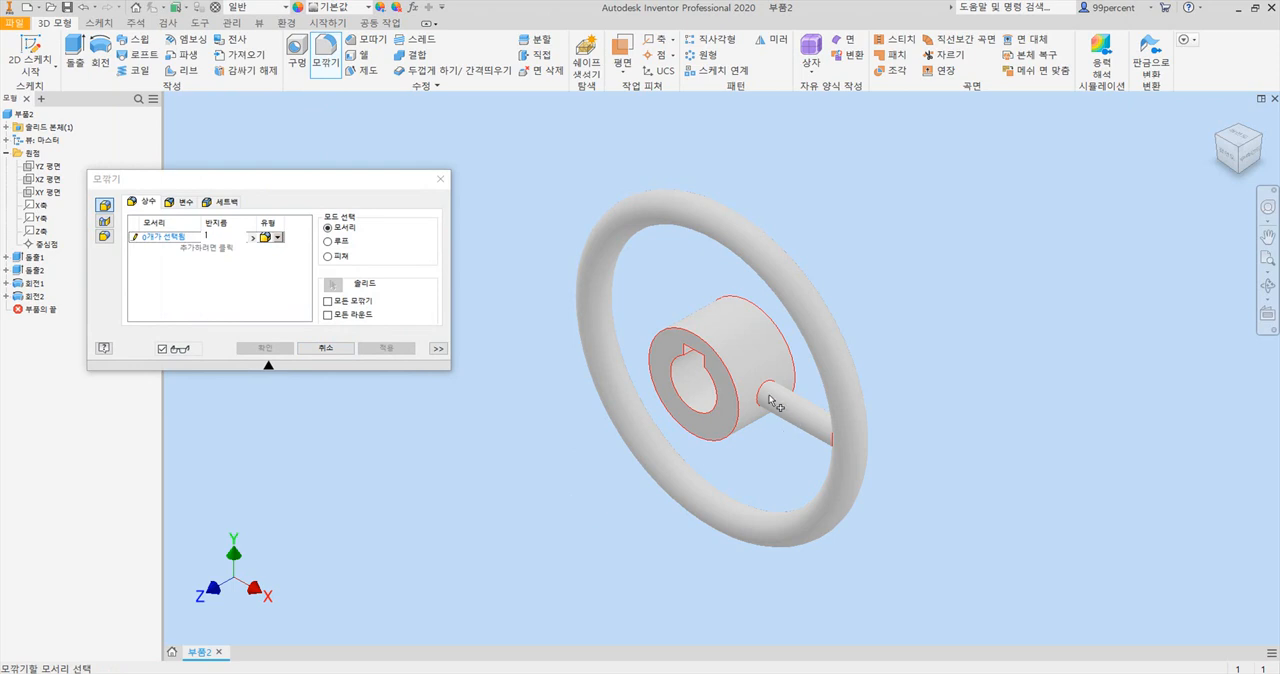
scroll(774, 403, up, 5)
click(717, 330)
scroll(720, 333, down, 5)
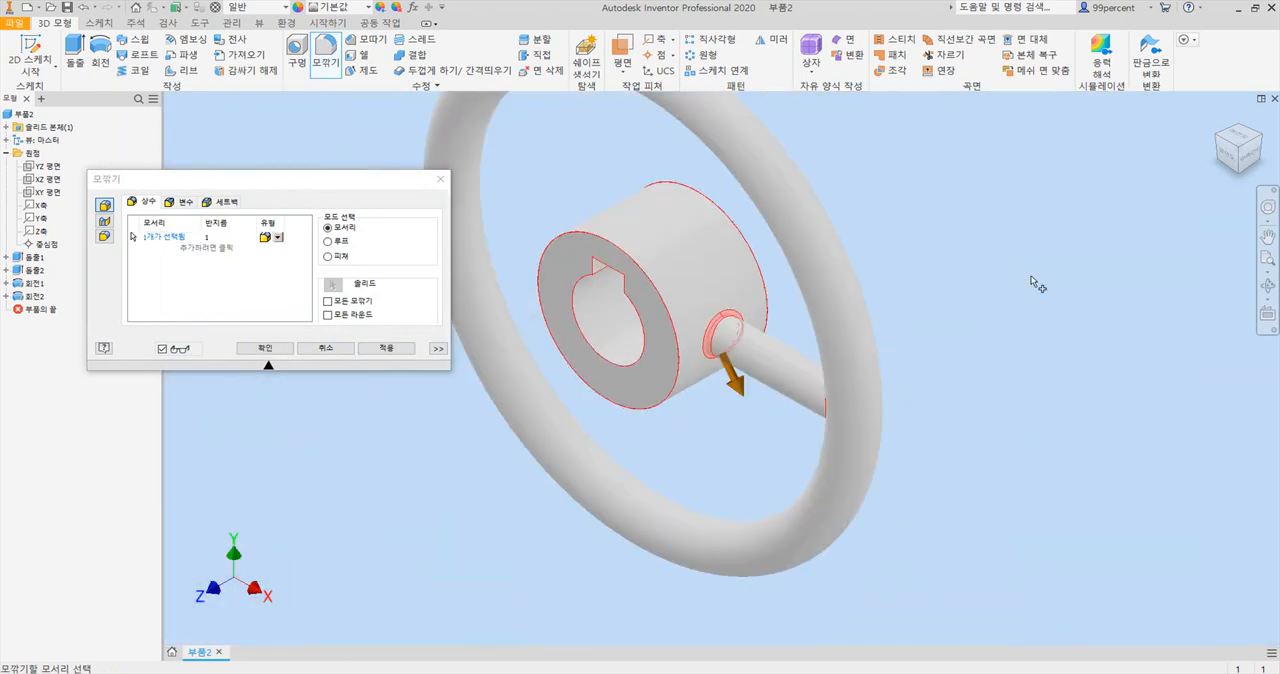
Add the edge where the spoke meets the rim to the fillet selection and create the fillet.
click(1220, 137)
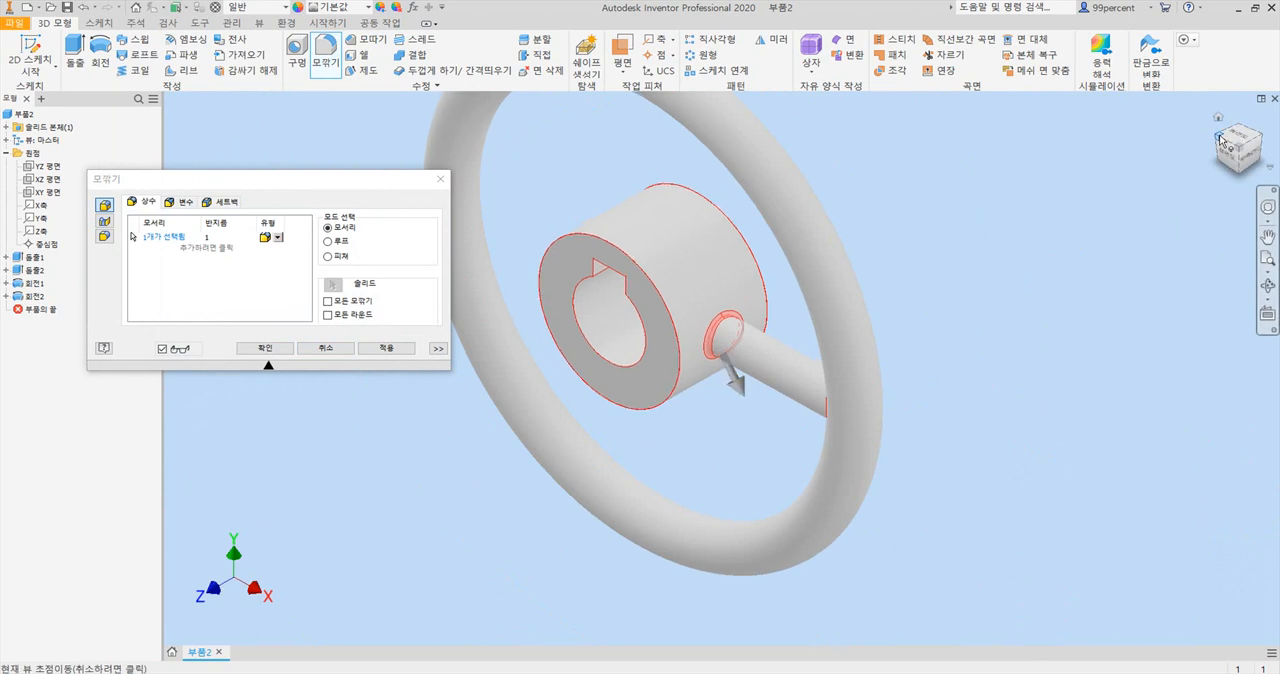
scroll(810, 398, up, 4)
scroll(825, 167, up, 3)
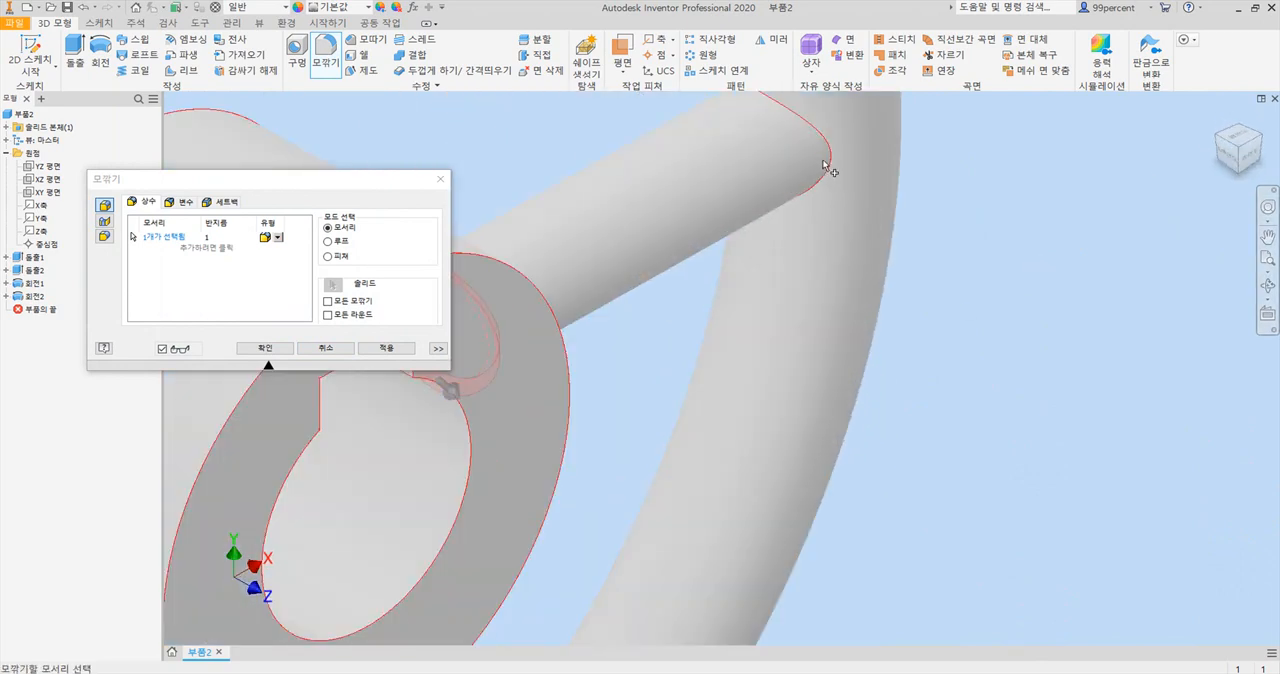
middle_drag(825, 166, 816, 365)
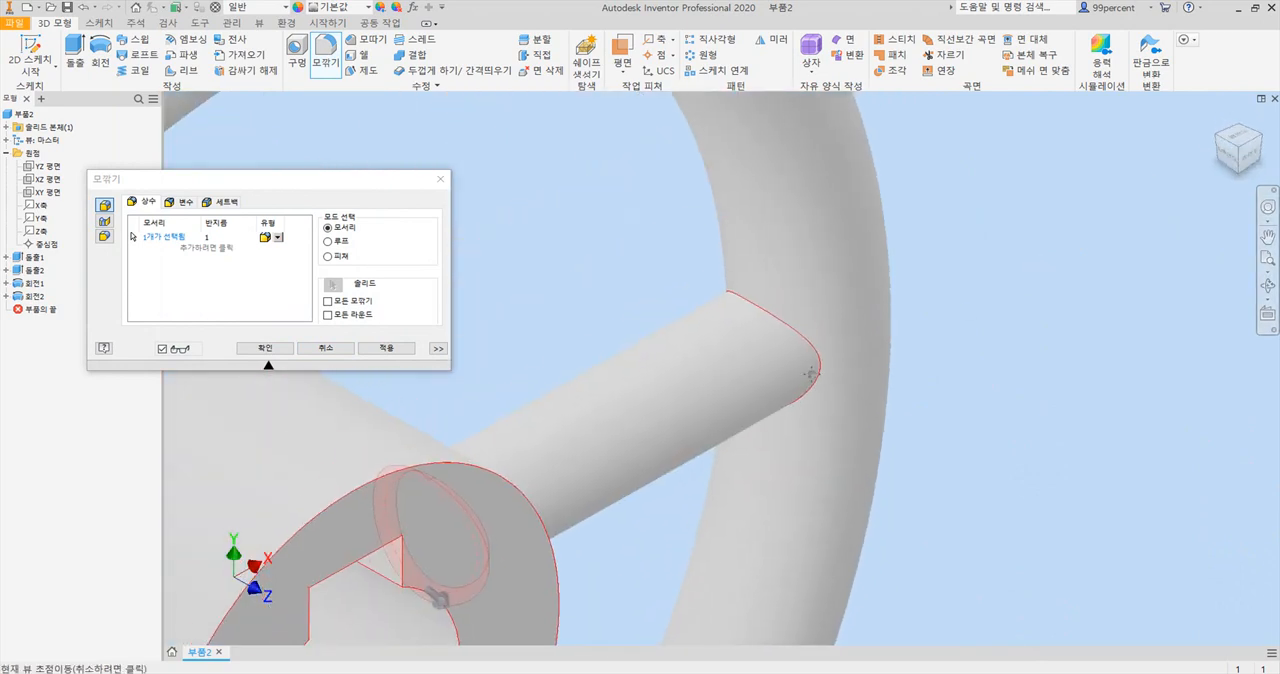
click(777, 320)
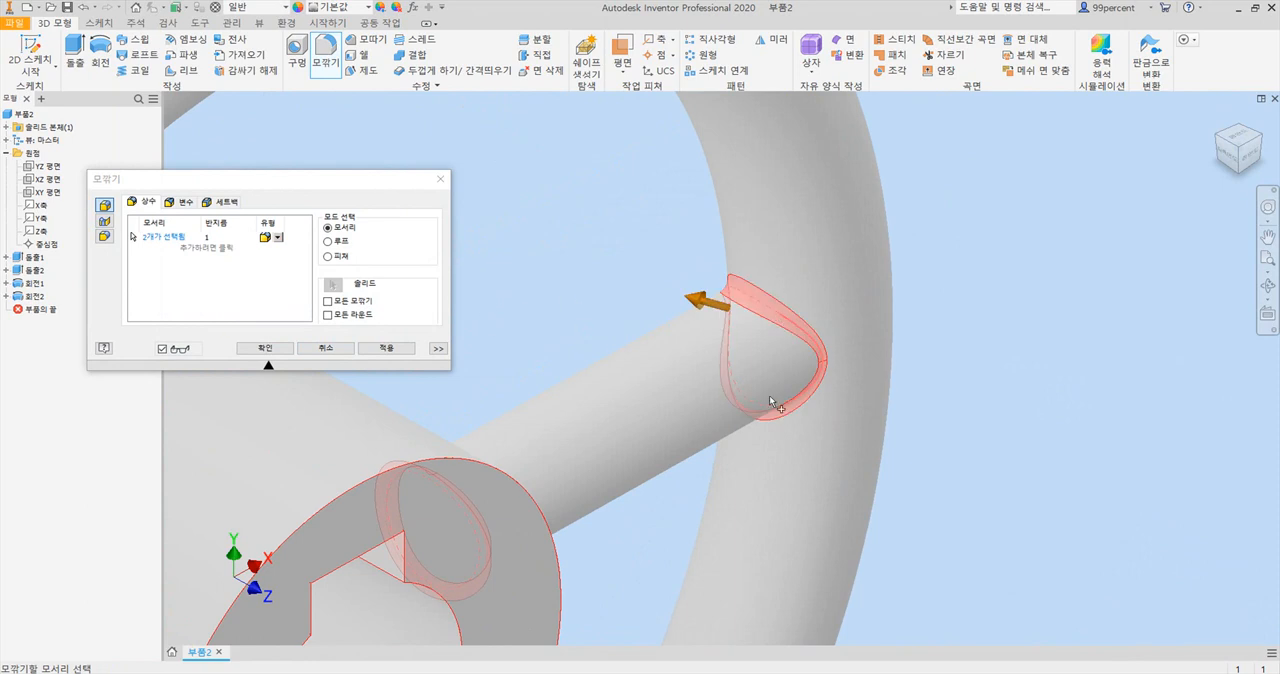
scroll(505, 342, down, 2)
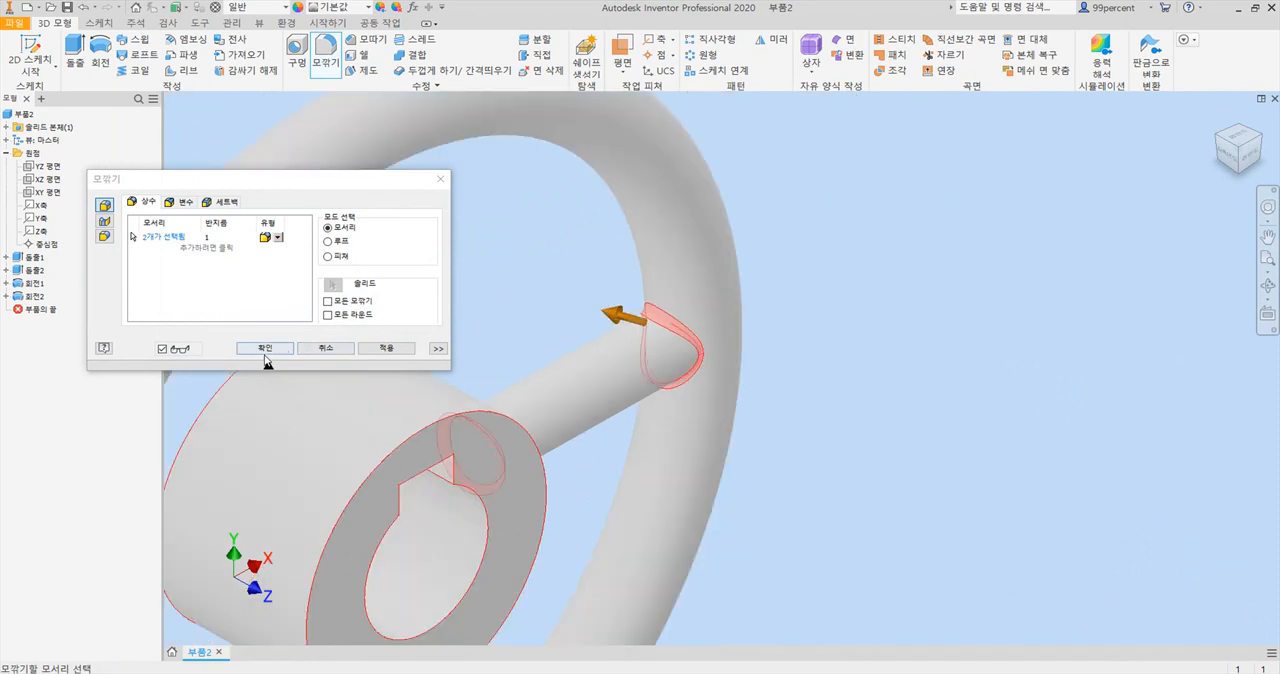
click(265, 350)
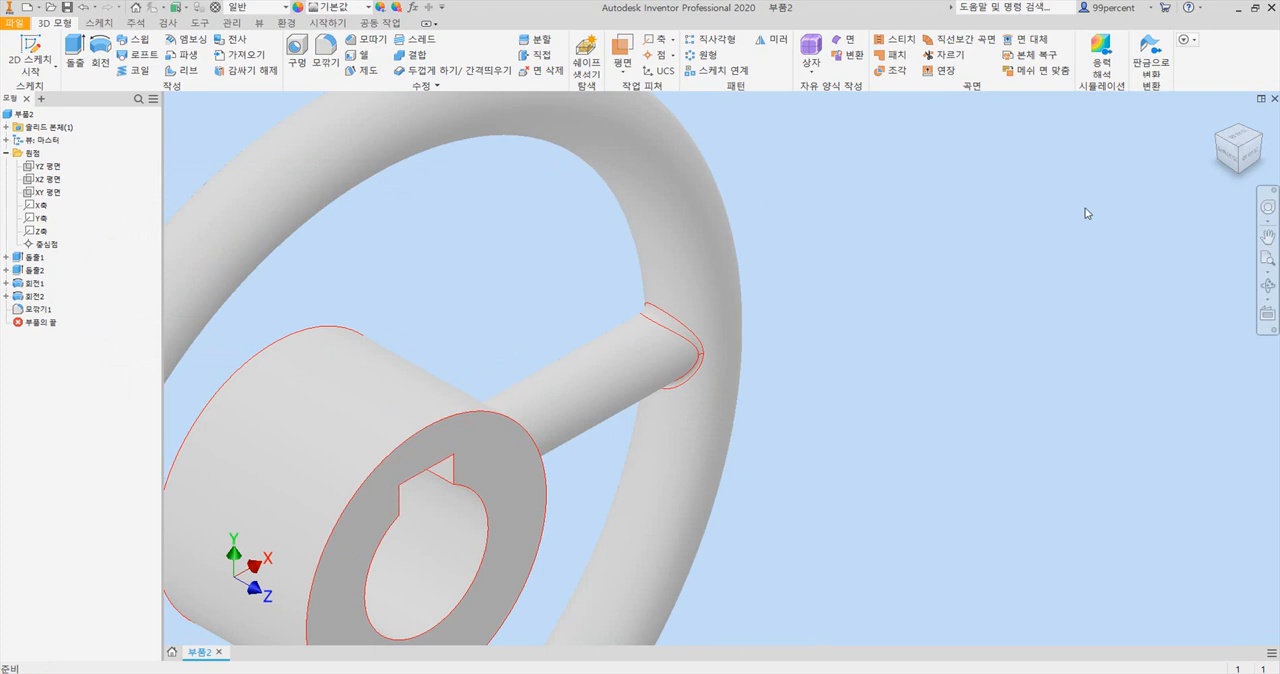
Circular-pattern the revolved spoke and its fillets around the Z axis with 7 occurrences over 360°.
click(1218, 118)
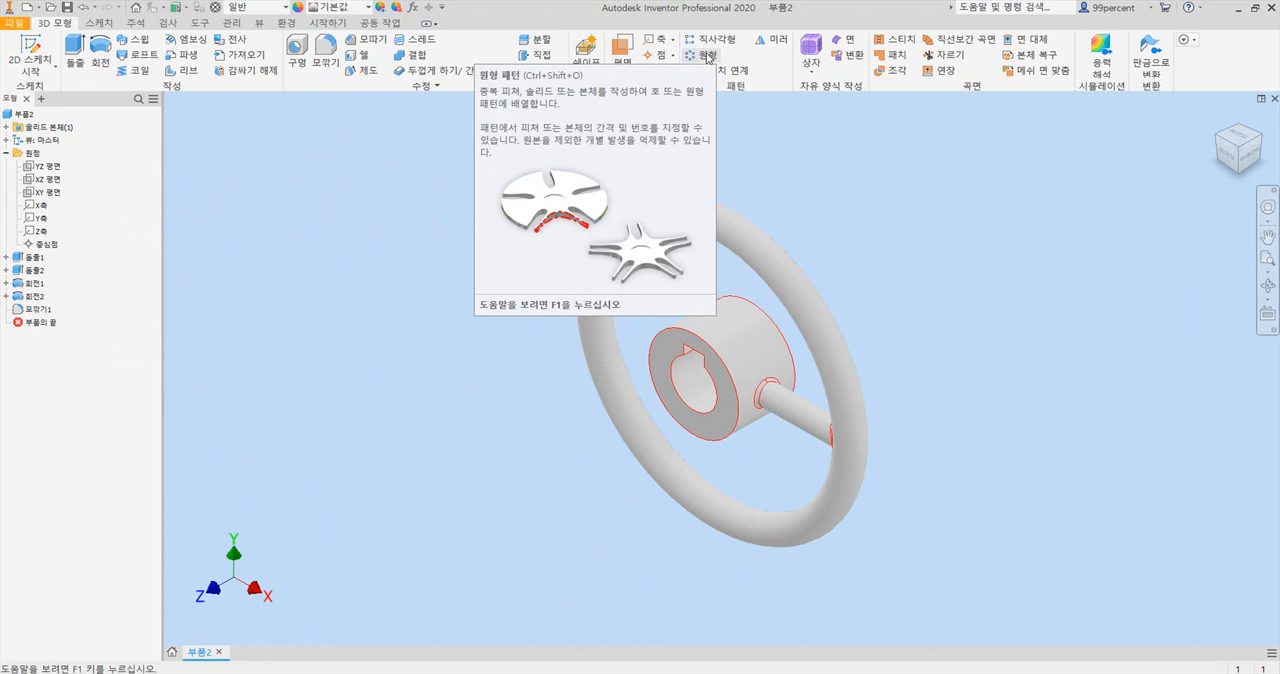
click(708, 57)
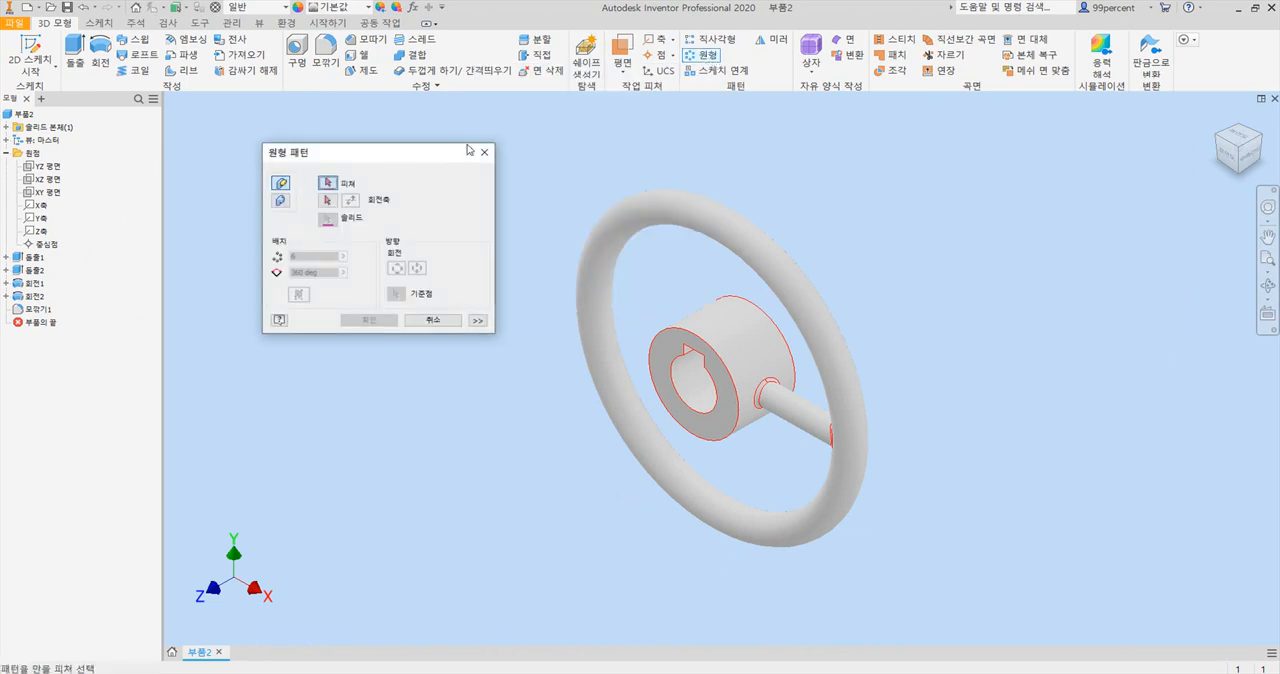
drag(398, 165, 419, 210)
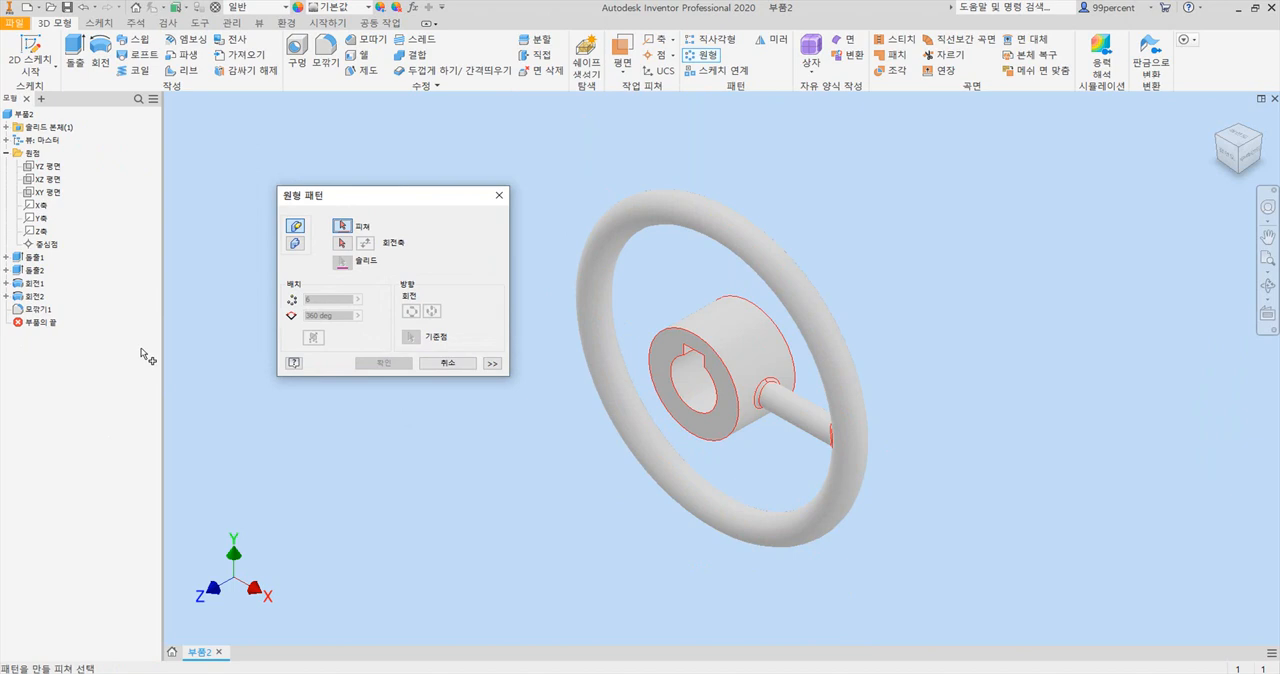
click(37, 311)
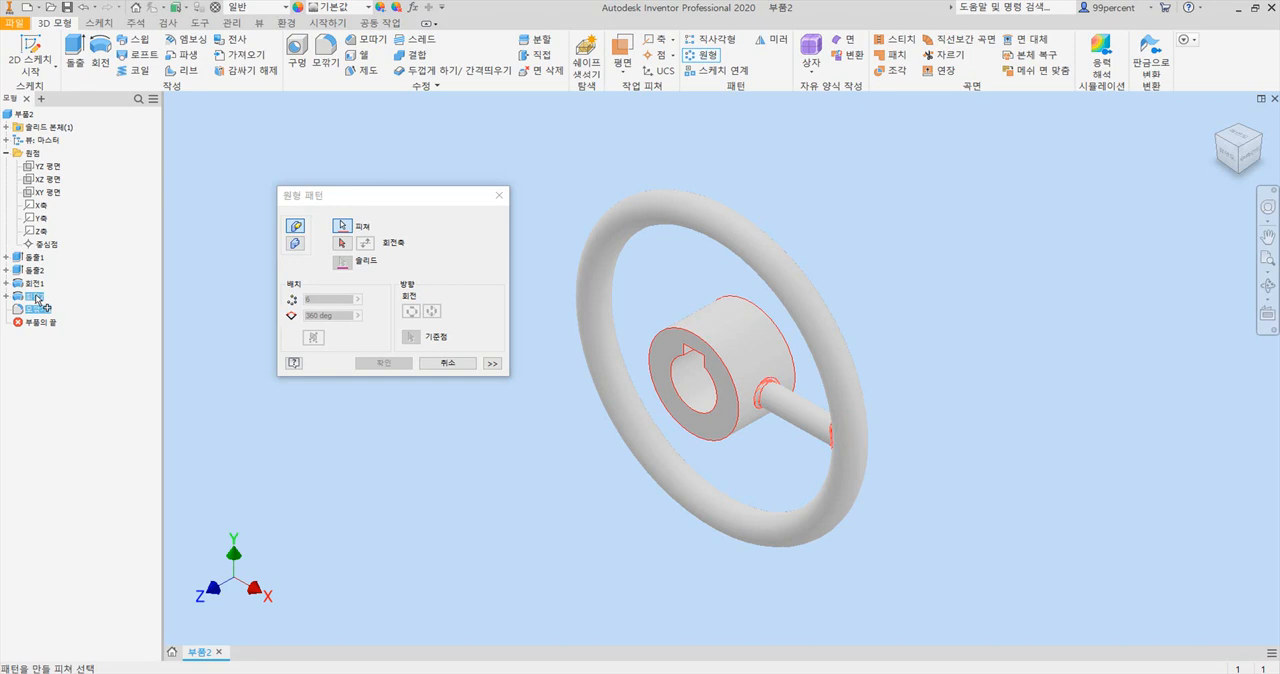
click(38, 298)
click(343, 245)
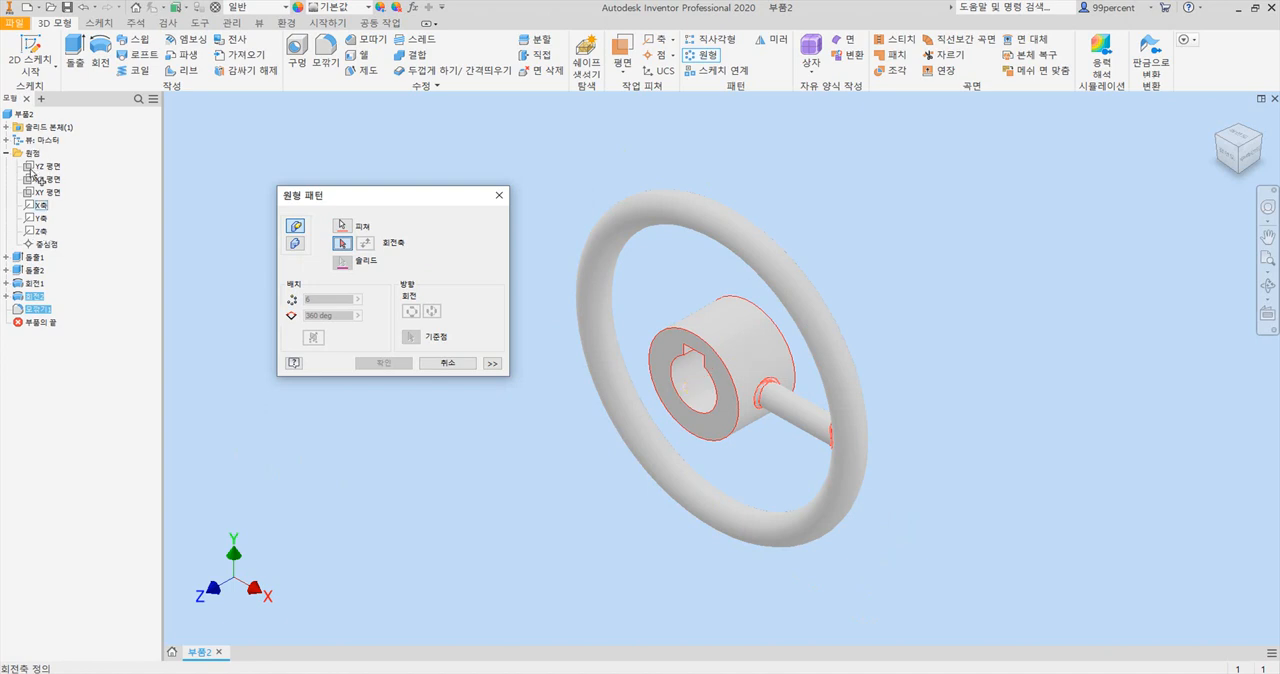
click(43, 234)
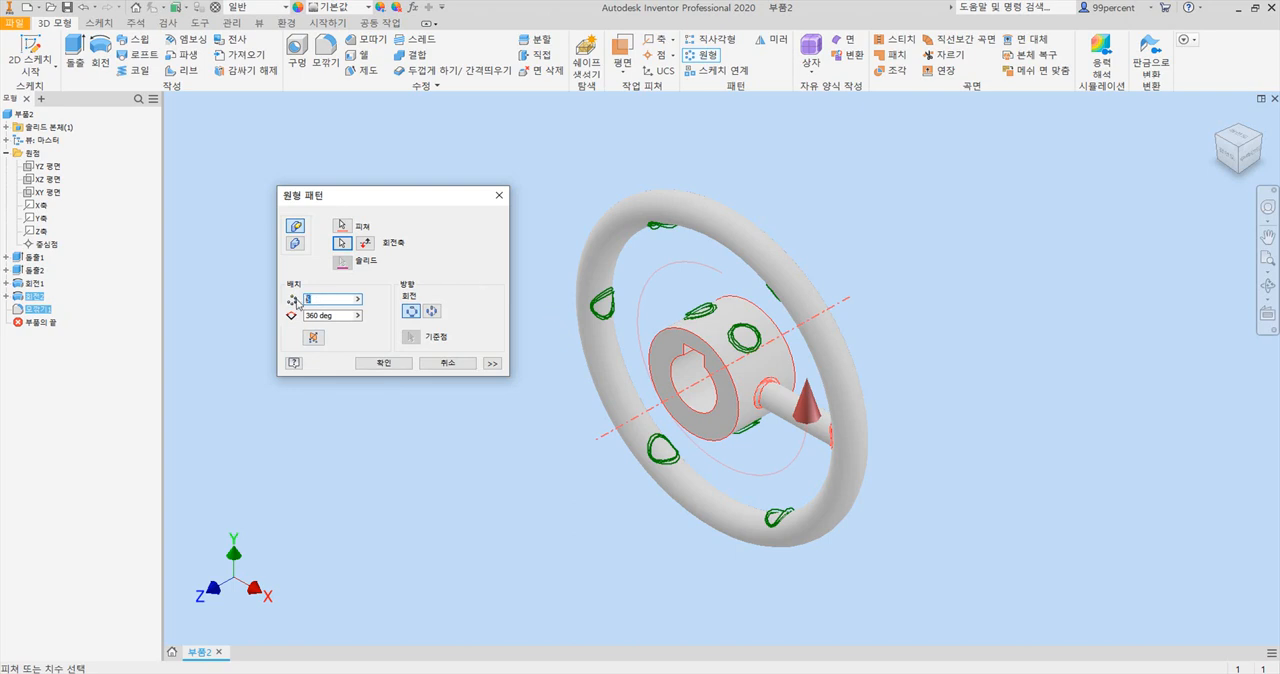
text(7)
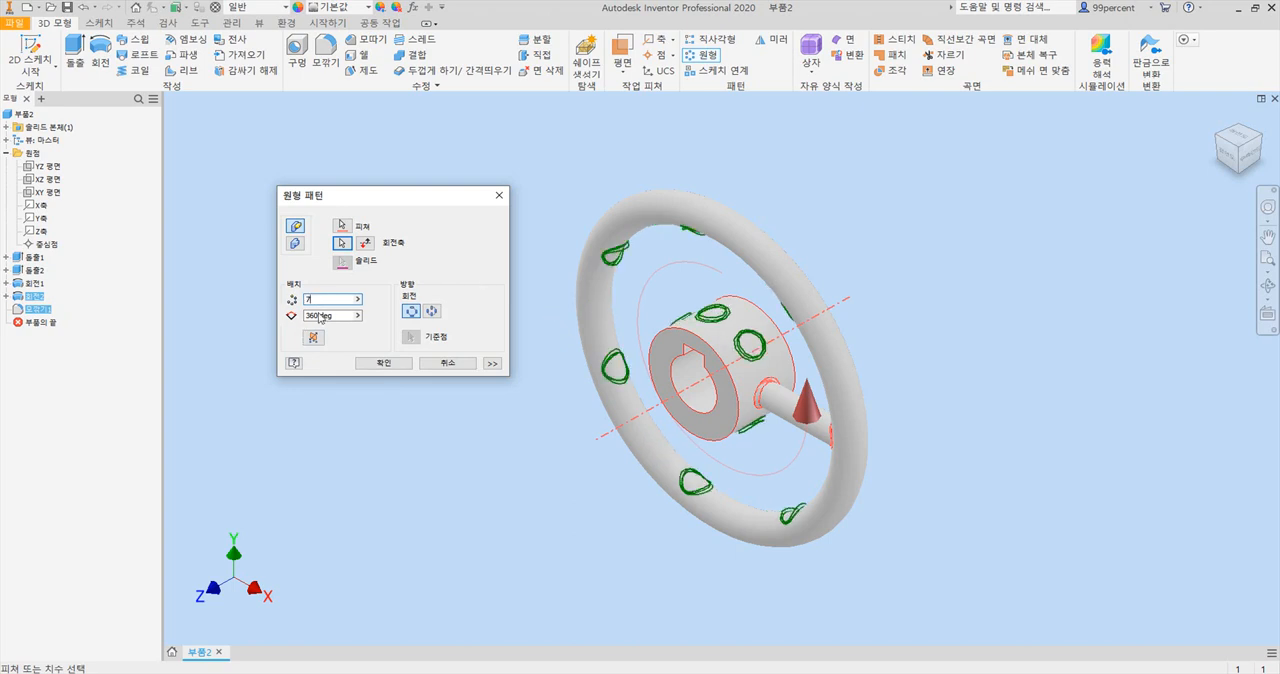
click(336, 316)
click(385, 364)
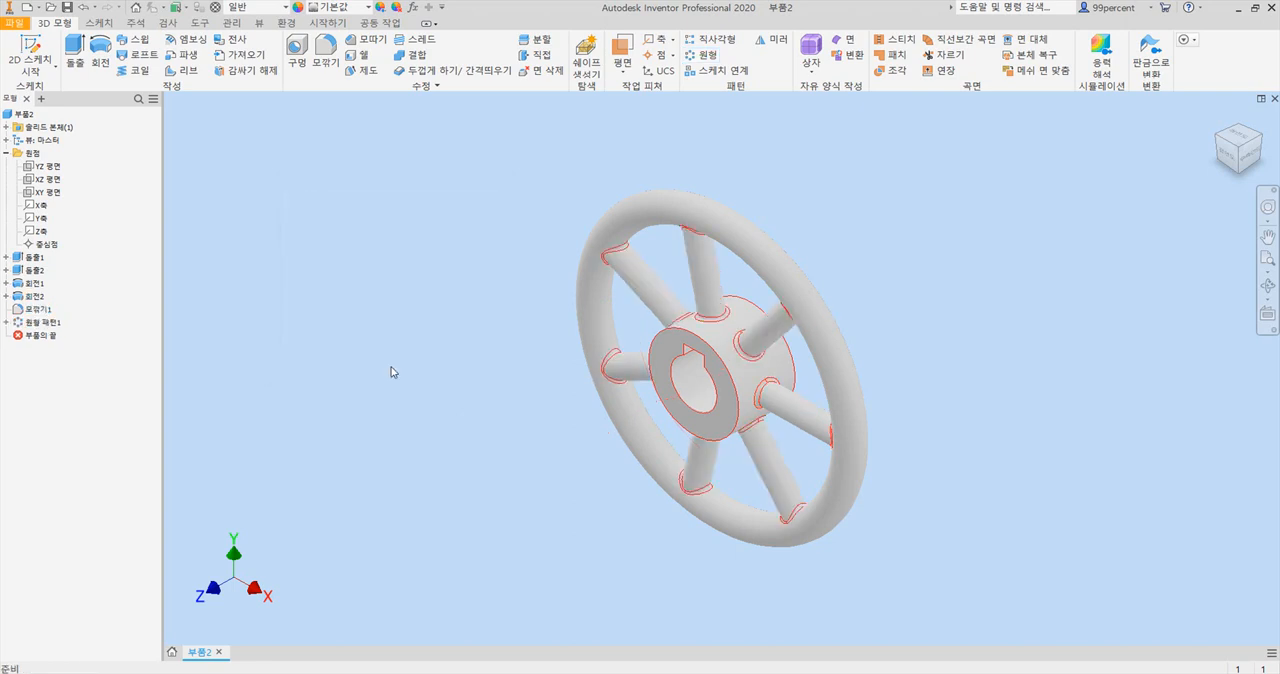
Check the handwheel drawing in Acrobat, return to Inventor and fillet the outer edges of both hub end faces with a 3 mm radius.
click(697, 673)
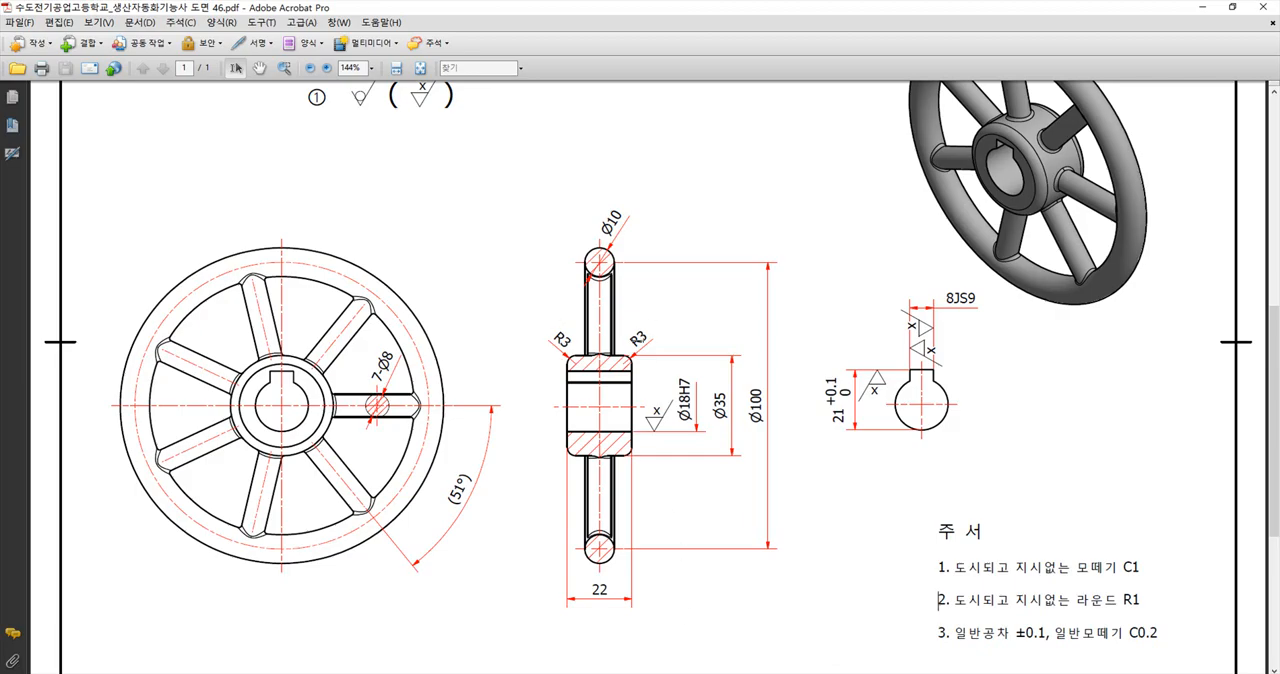
click(677, 673)
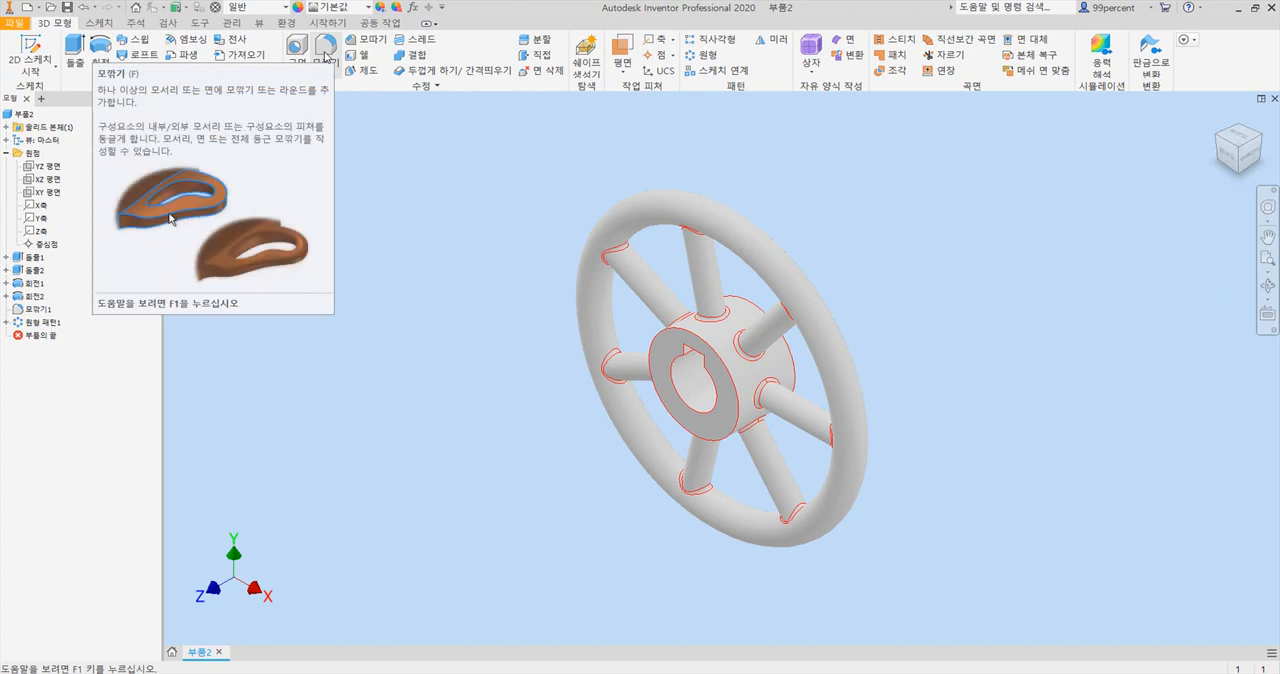
click(325, 50)
click(219, 238)
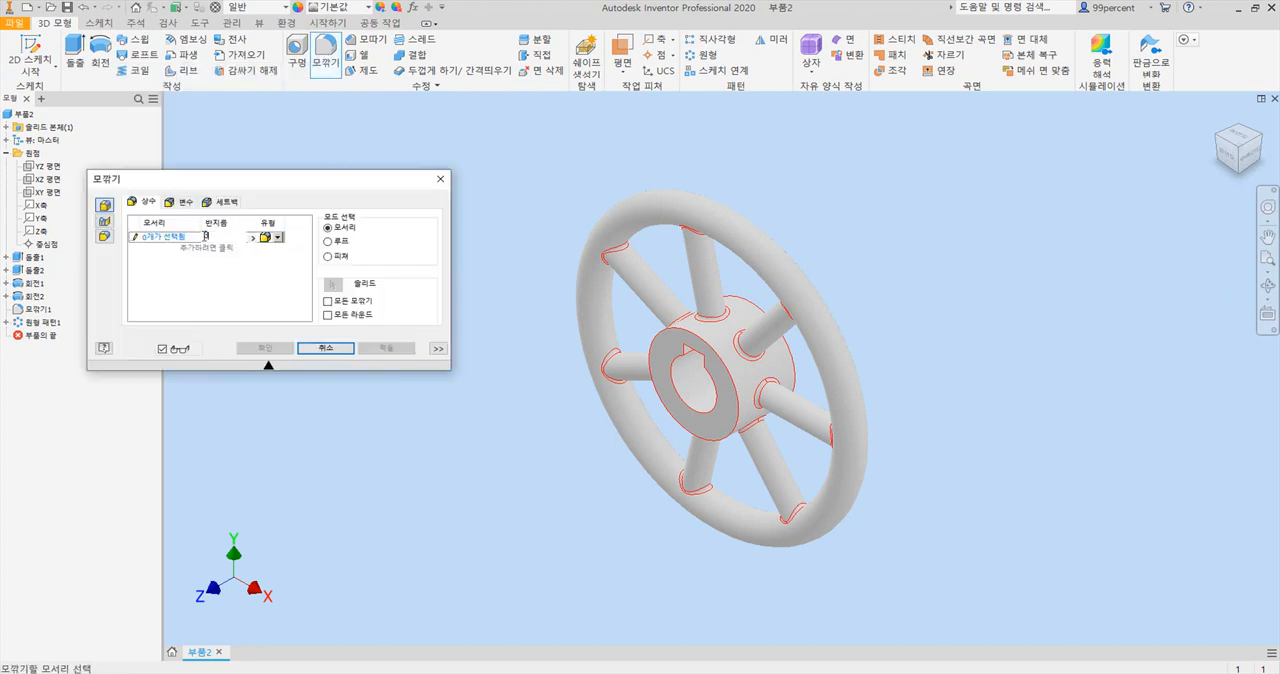
text(3)
click(696, 340)
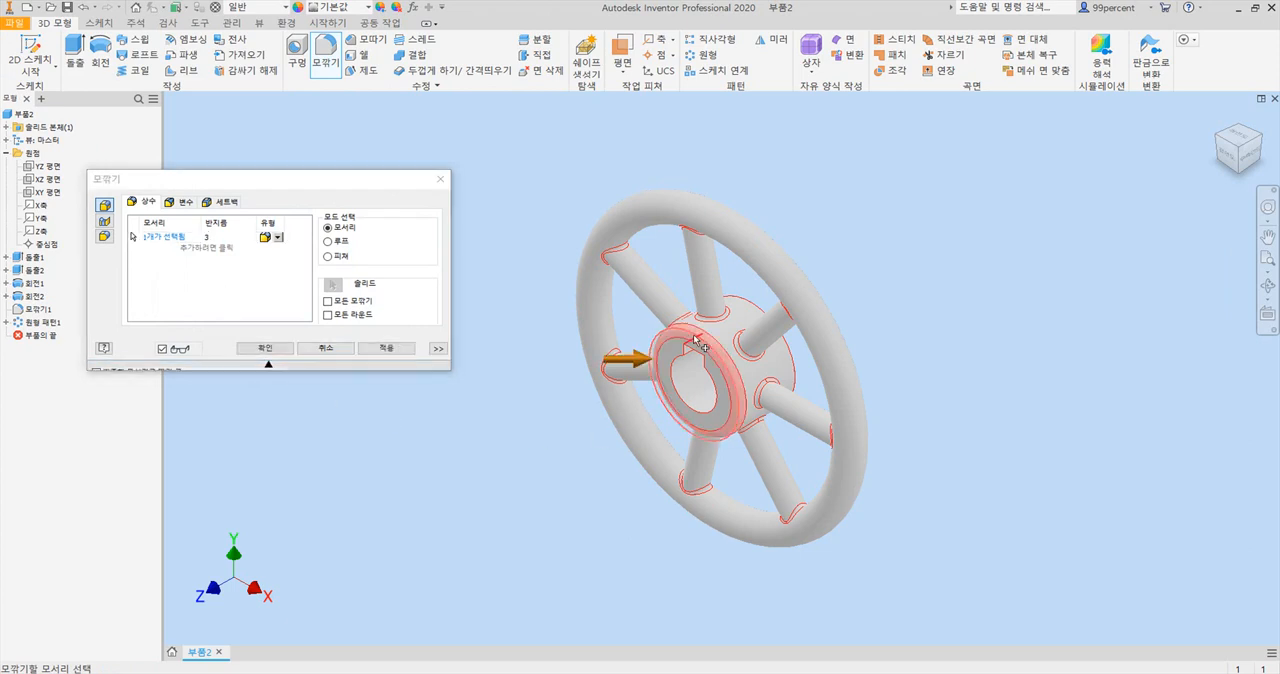
click(1258, 140)
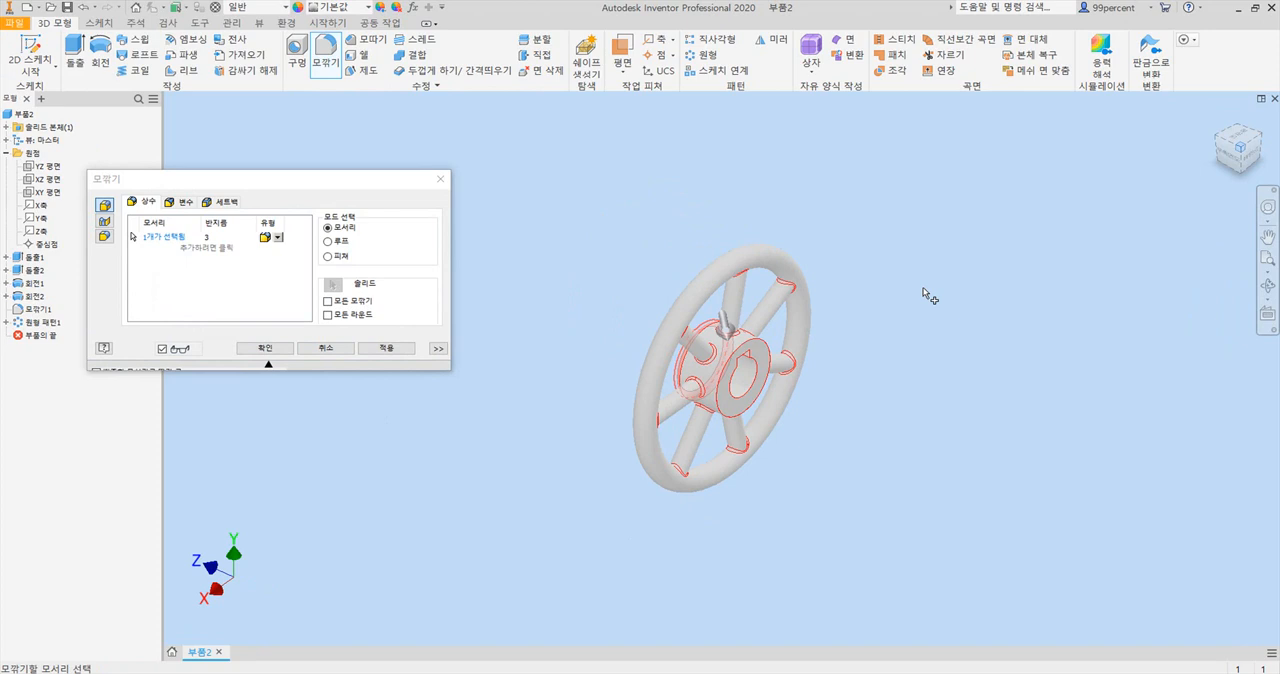
click(757, 347)
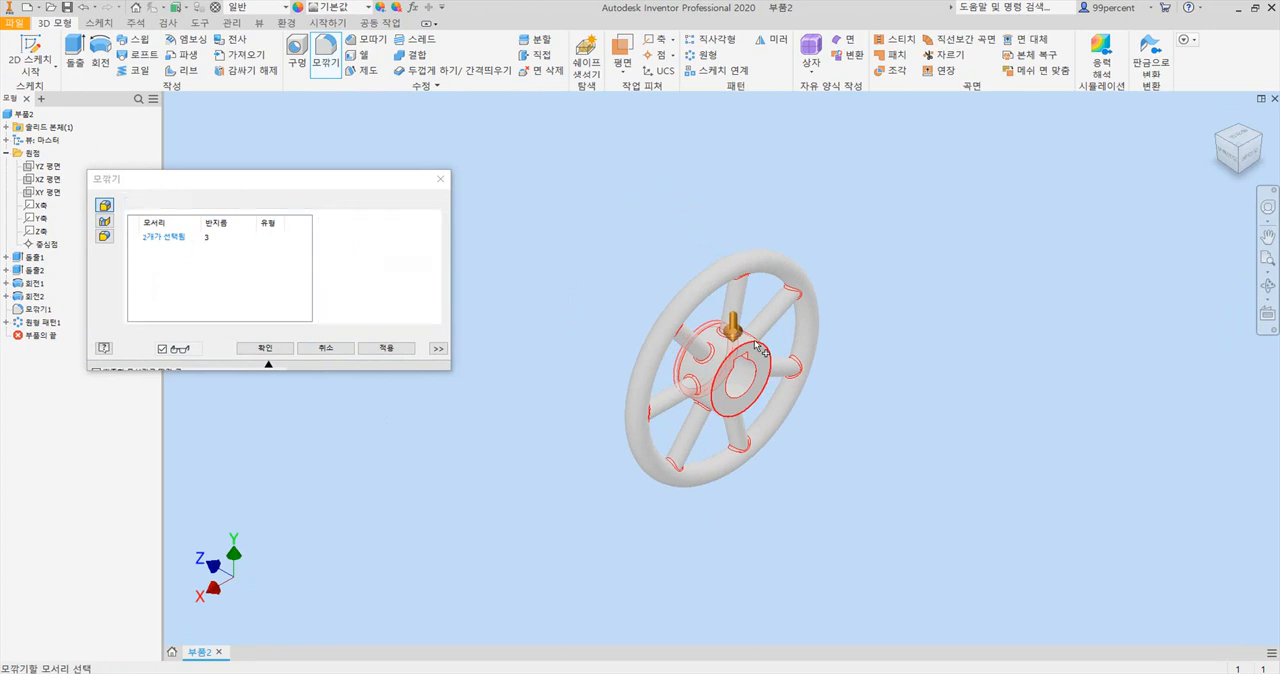
click(263, 350)
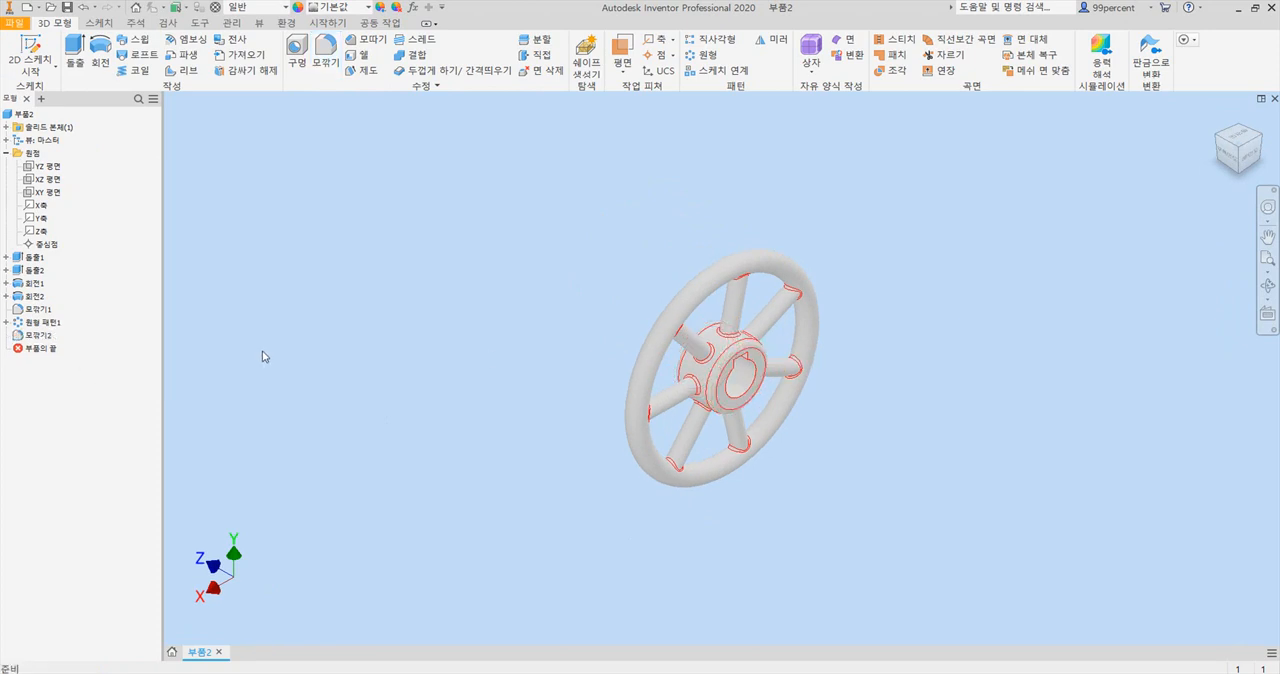
key(F6)
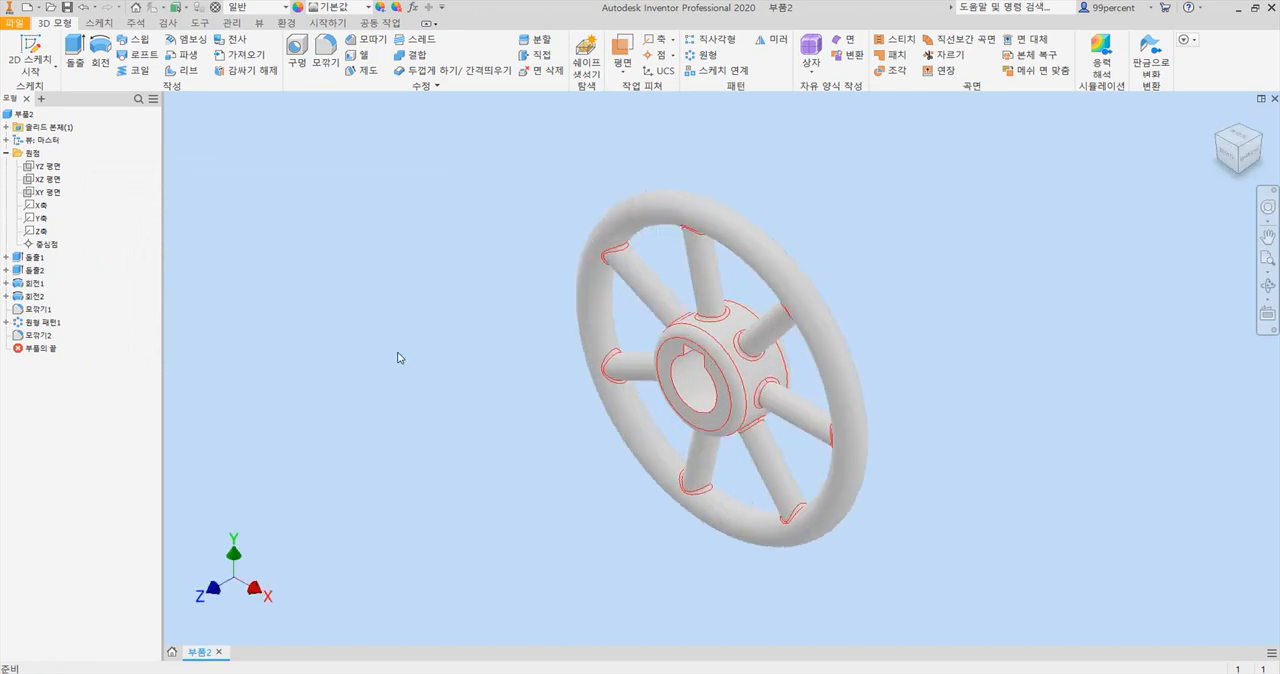